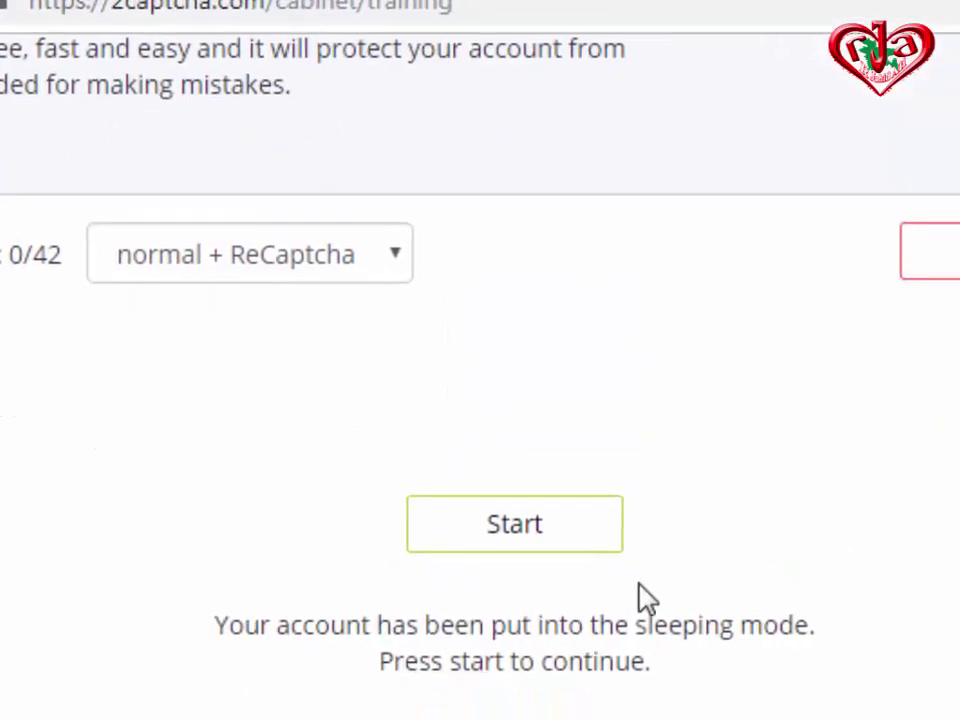
# Step: Resume training from sleeping mode and submit the answers 281737 and 292j4805
pyautogui.click(495, 540)
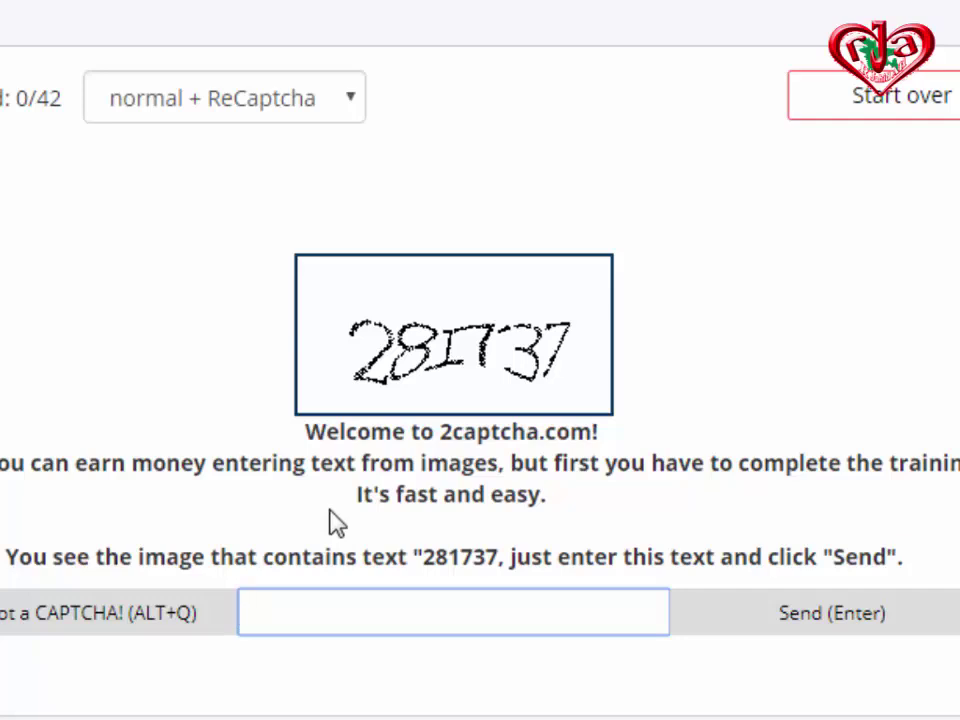
pyautogui.write('28')
pyautogui.write('17')
pyautogui.write('37')
pyautogui.press('Return')
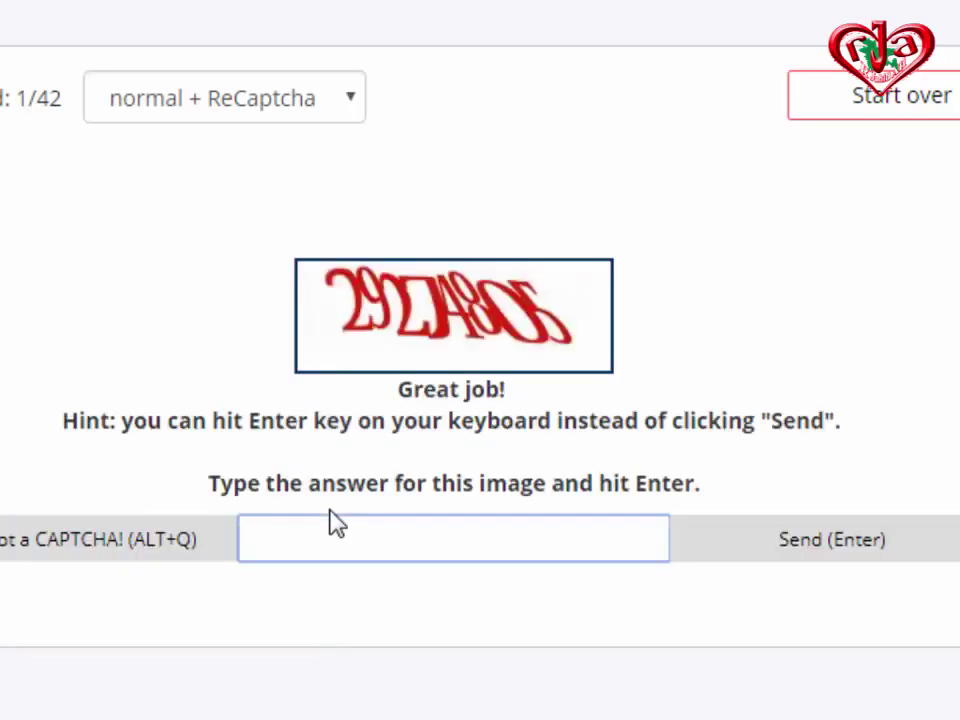
pyautogui.write('292')
pyautogui.write('j4805')
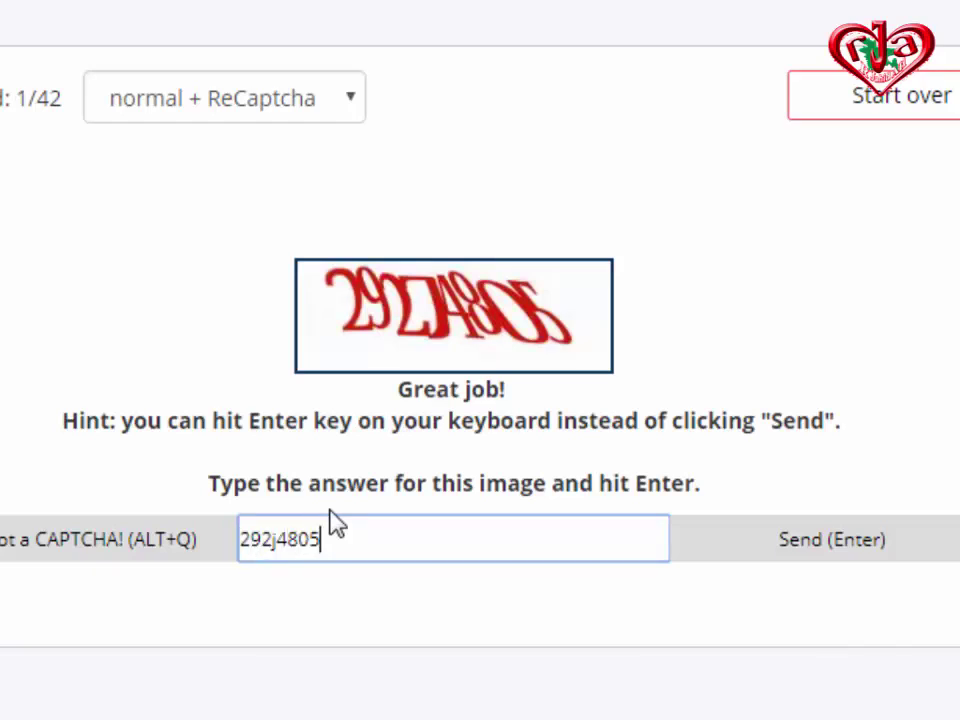
pyautogui.press('Return')
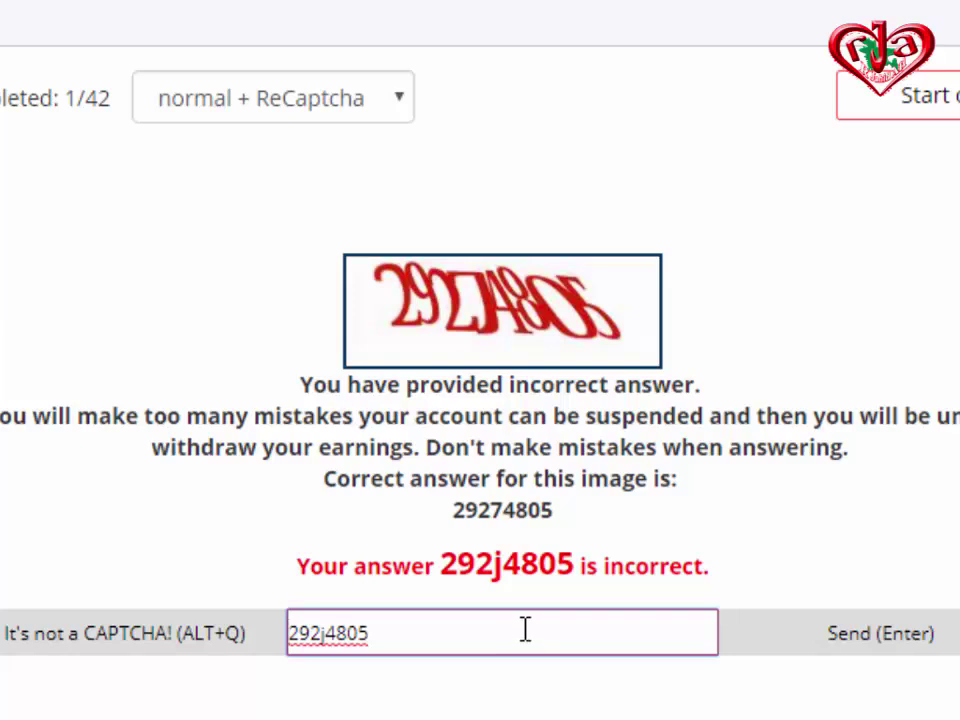
# Step: Replace the wrong 'j' with 7 so the answer reads 29274805, then resubmit it
pyautogui.moveTo(323, 634); pyautogui.dragTo(332, 643)
pyautogui.write('7')
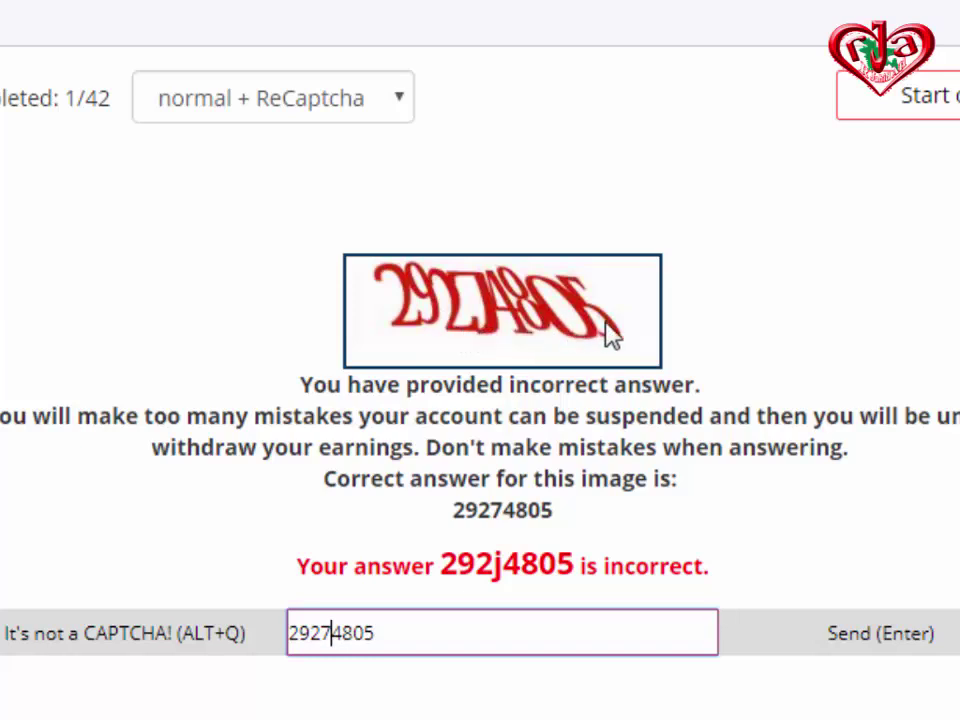
pyautogui.click(439, 634)
pyautogui.click(879, 645)
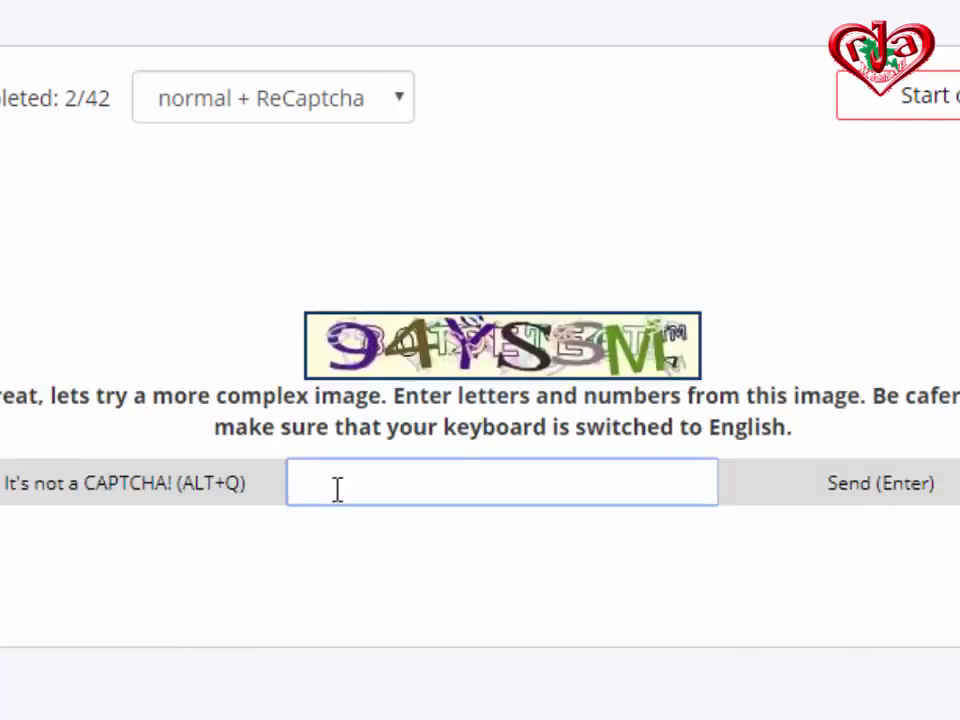
# Step: Submit the answers 94yssm, 15725897 and 5ngf7f for the next three captchas
pyautogui.write('9')
pyautogui.write('4yss')
pyautogui.write('m')
pyautogui.press('Return')
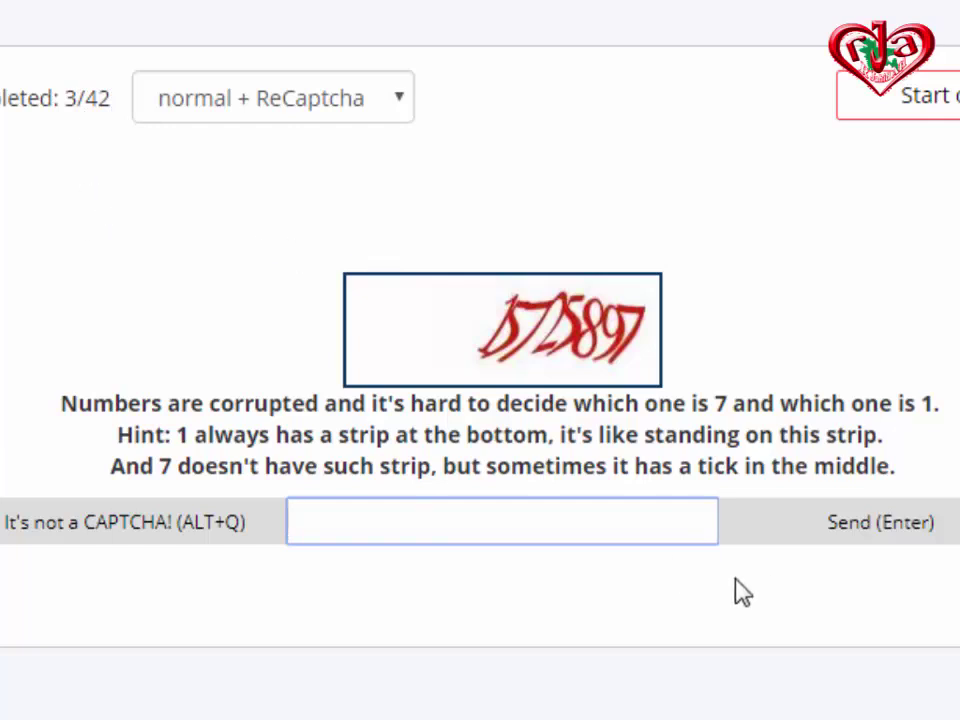
pyautogui.write('1')
pyautogui.write('57')
pyautogui.write('258')
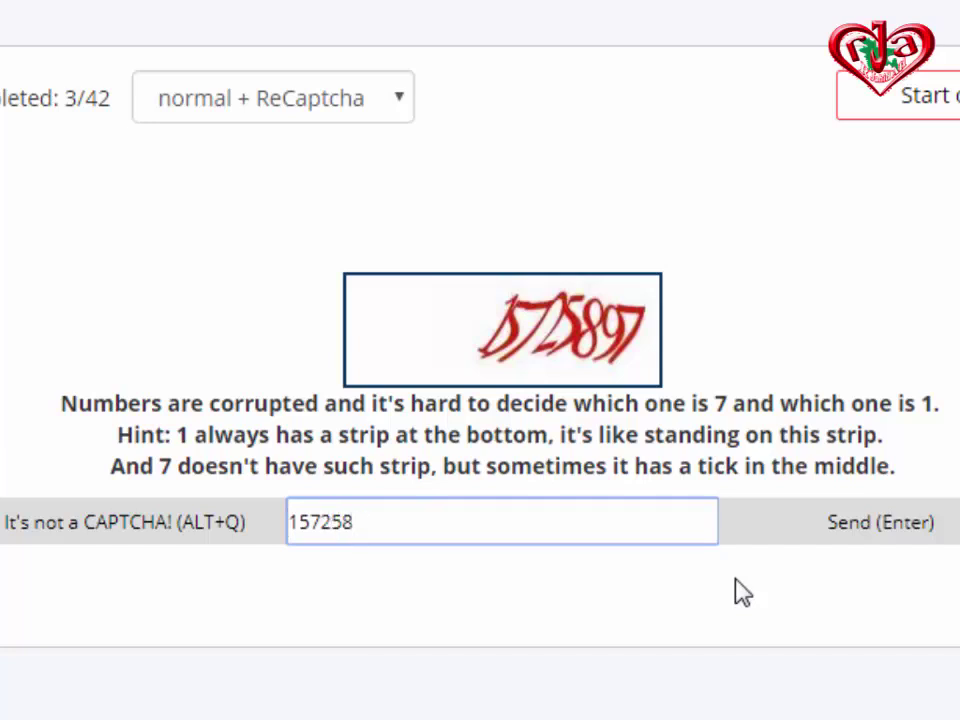
pyautogui.write('97')
pyautogui.press('Return')
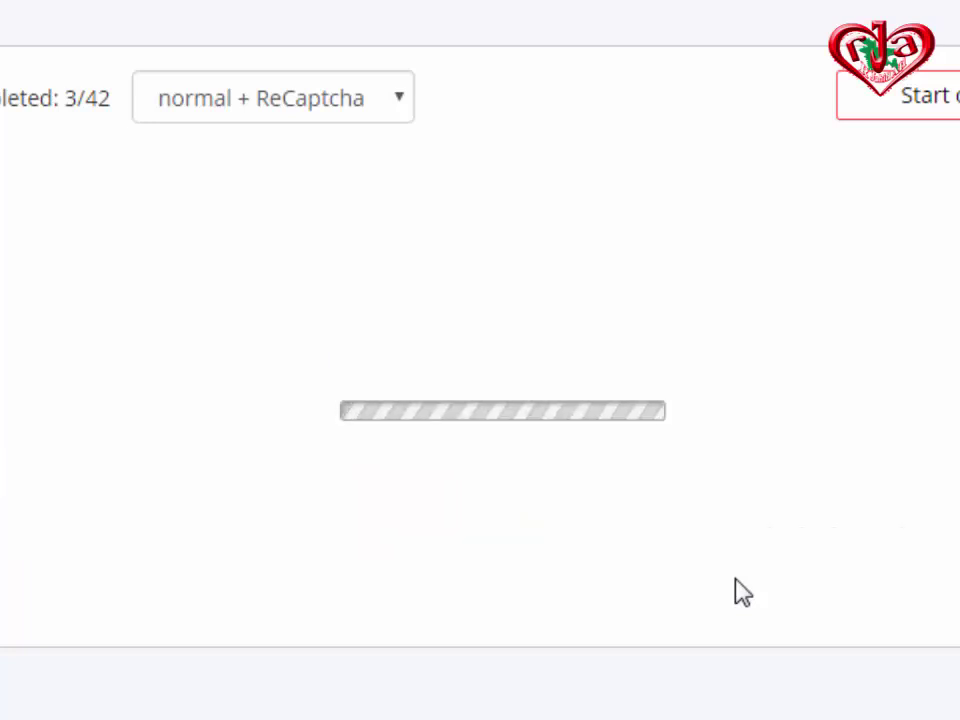
pyautogui.write('5')
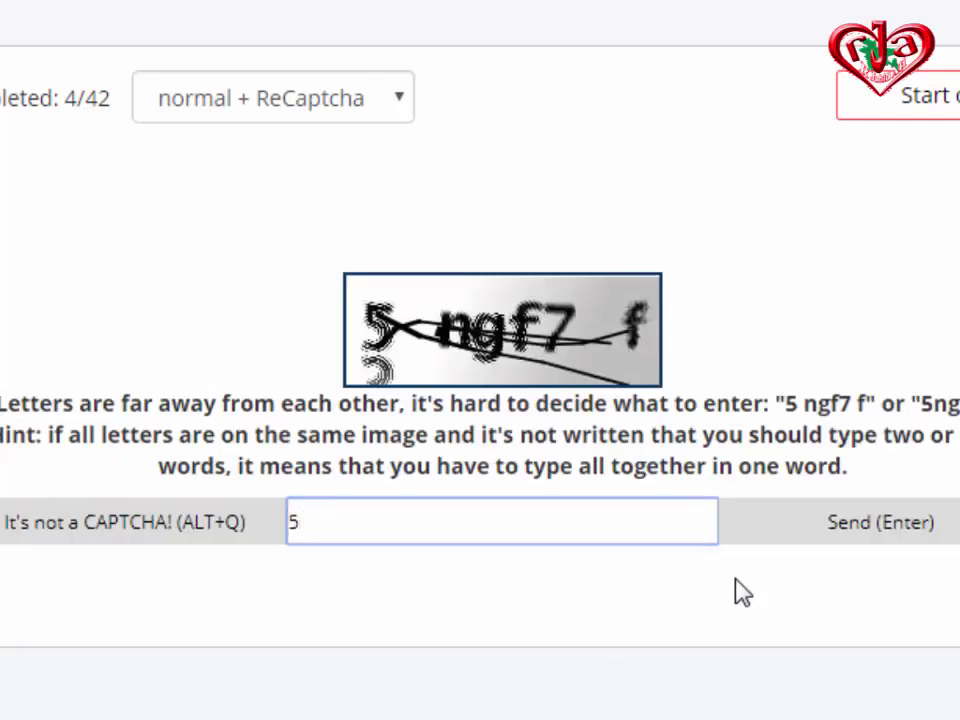
pyautogui.write('n')
pyautogui.write('gf7f')
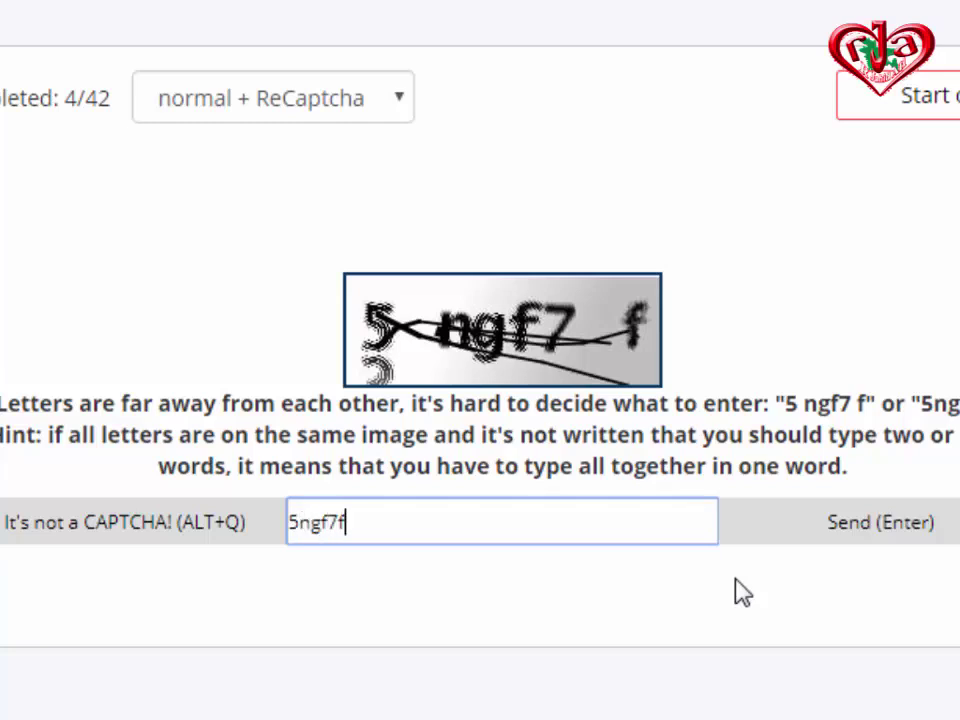
pyautogui.press('Return')
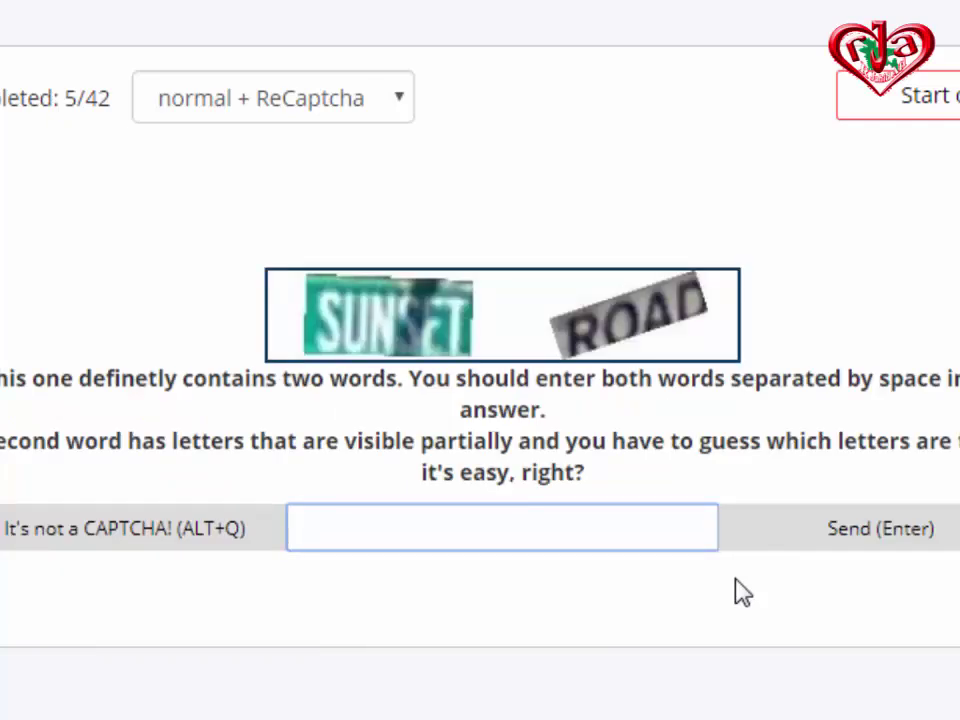
# Step: Submit 'sunset road', 'tooth' and '469i ee47', removing a stray 9 from the last answer
pyautogui.write('s')
pyautogui.write('unset')
pyautogui.write(' roa')
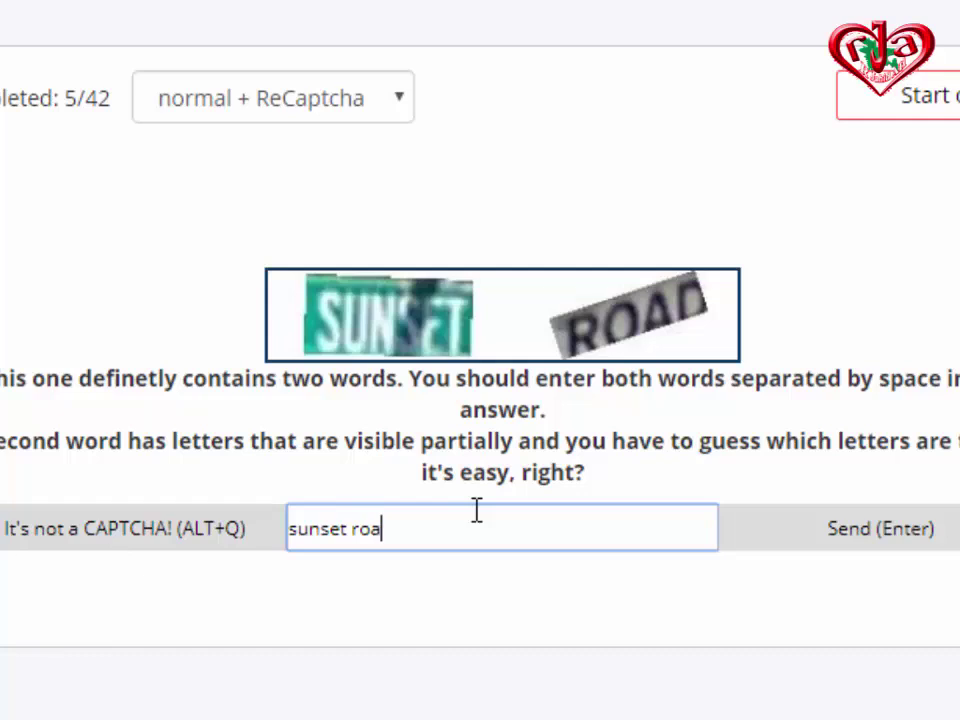
pyautogui.write('d')
pyautogui.press('Return')
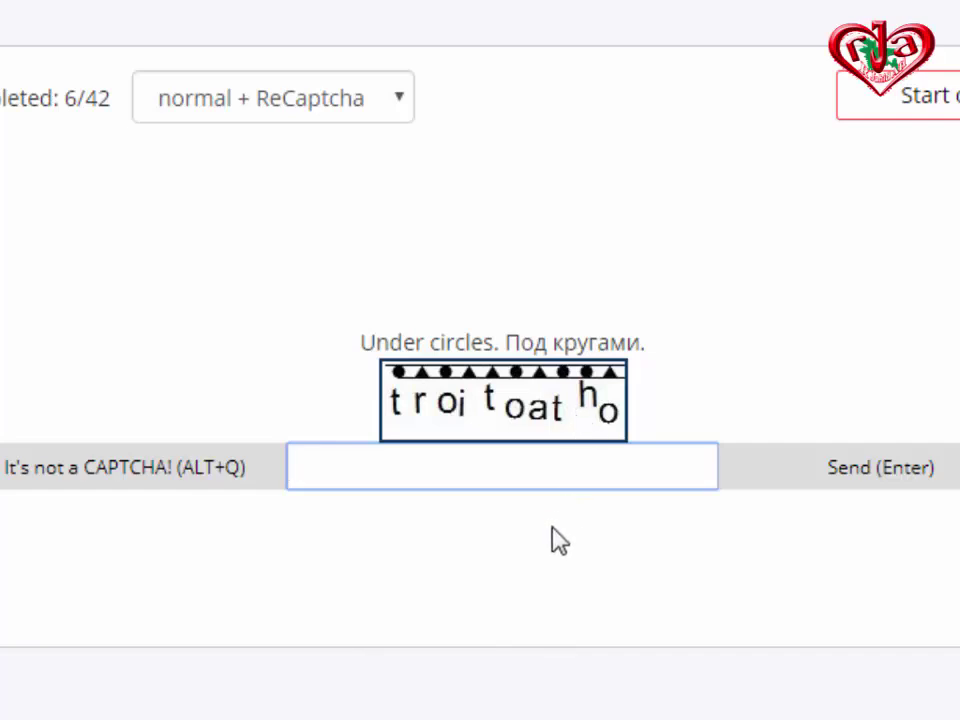
pyautogui.write('t')
pyautogui.write('oo')
pyautogui.write('t')
pyautogui.write('h')
pyautogui.press('Return')
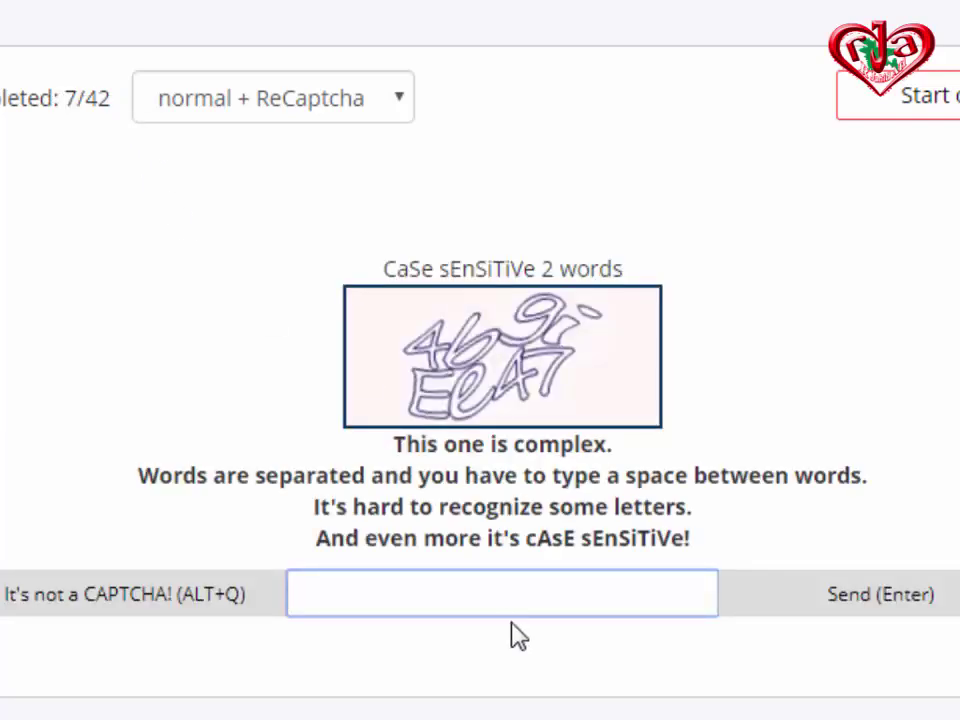
pyautogui.write('4')
pyautogui.write('6')
pyautogui.write('9i9')
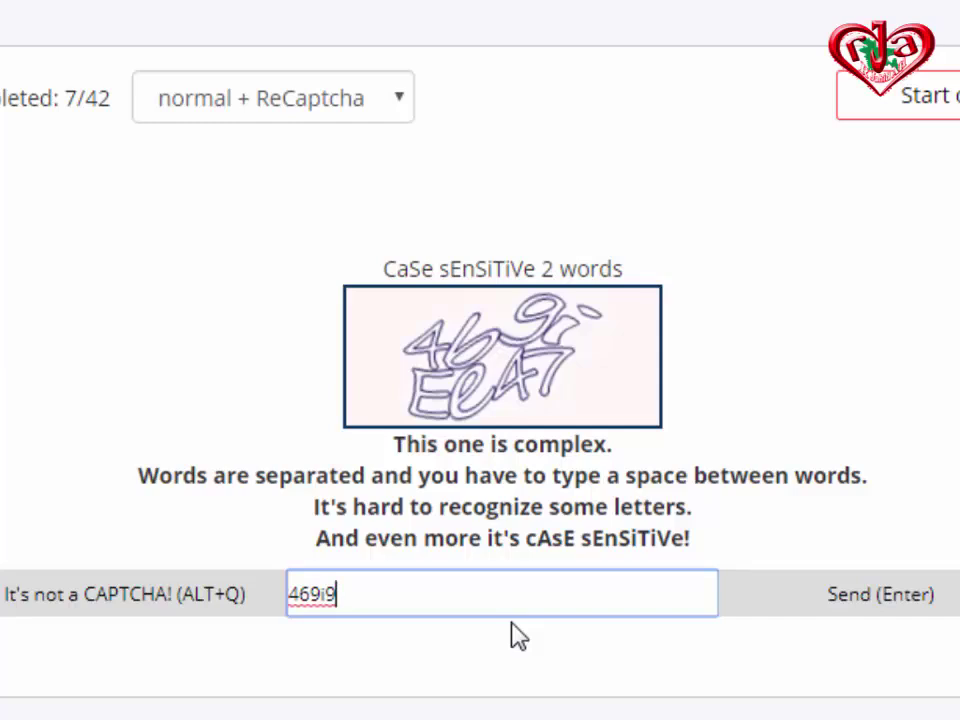
pyautogui.press('BackSpace')
pyautogui.write('ee')
pyautogui.write('4')
pyautogui.write('7')
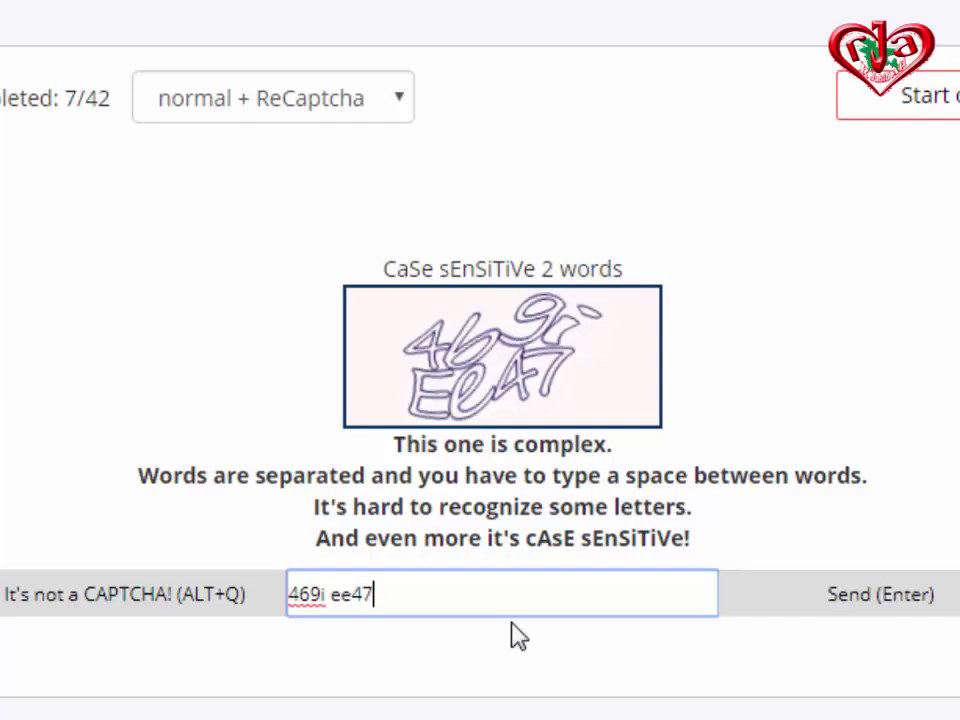
pyautogui.press('Return')
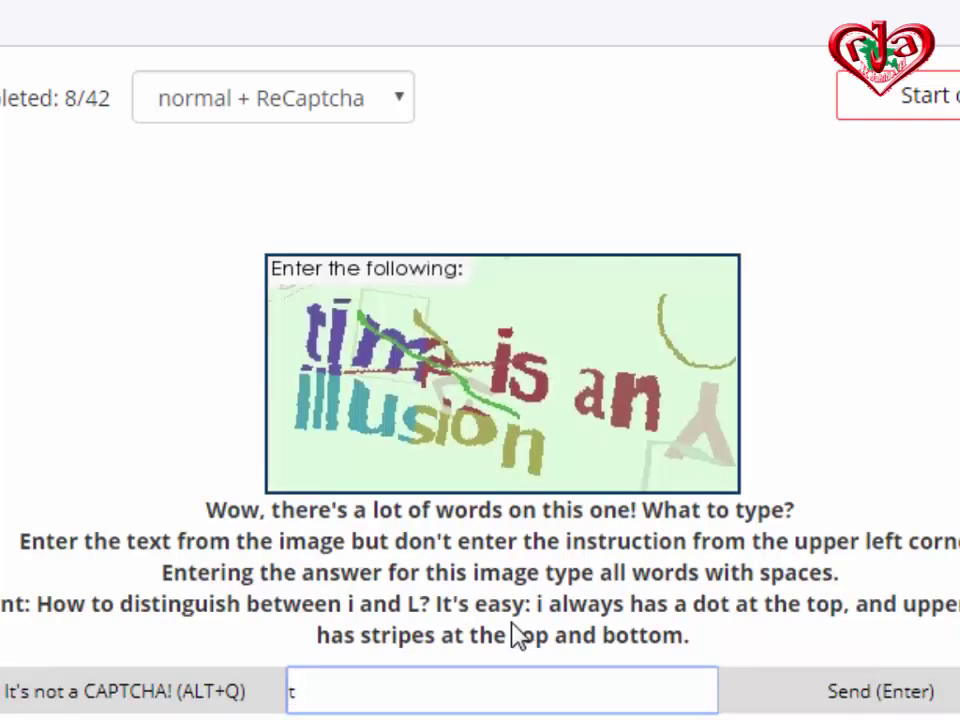
# Step: Submit 'time is an illusion', then flag the broken image as not a CAPTCHA
pyautogui.write('ijm')
pyautogui.press('BackSpace')
pyautogui.press('BackSpace')
pyautogui.write('me is a')
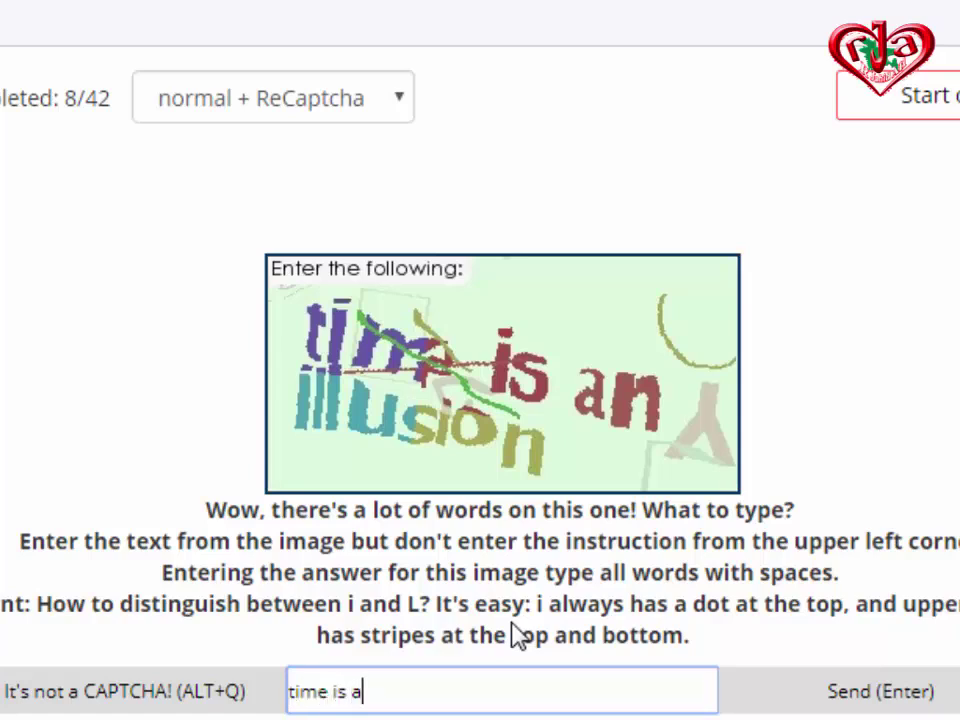
pyautogui.write('n illu')
pyautogui.write('sion')
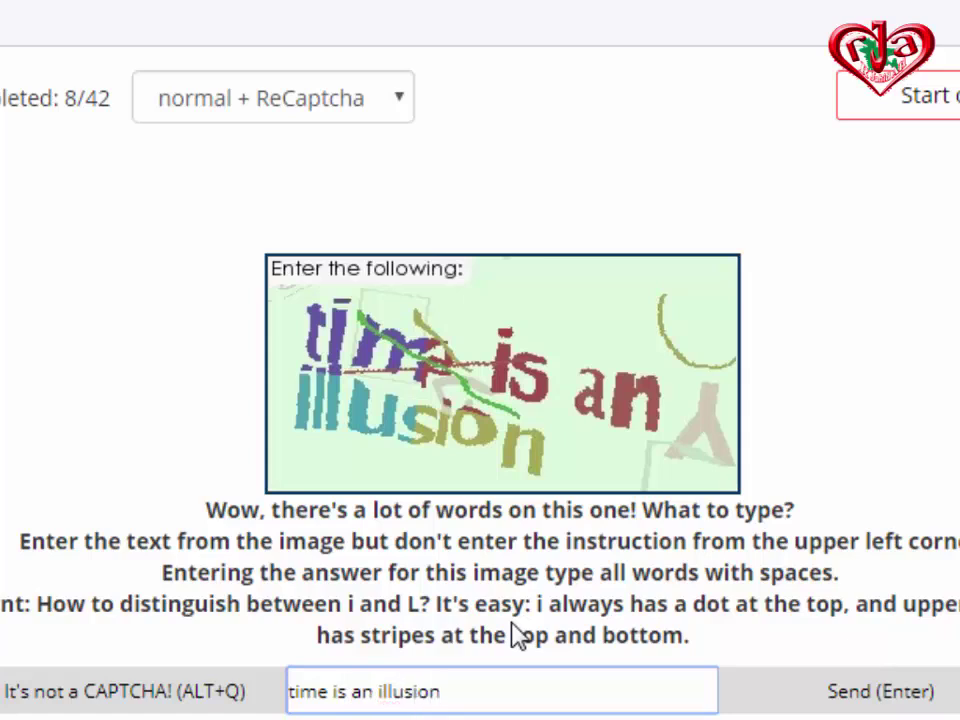
pyautogui.press('Return')
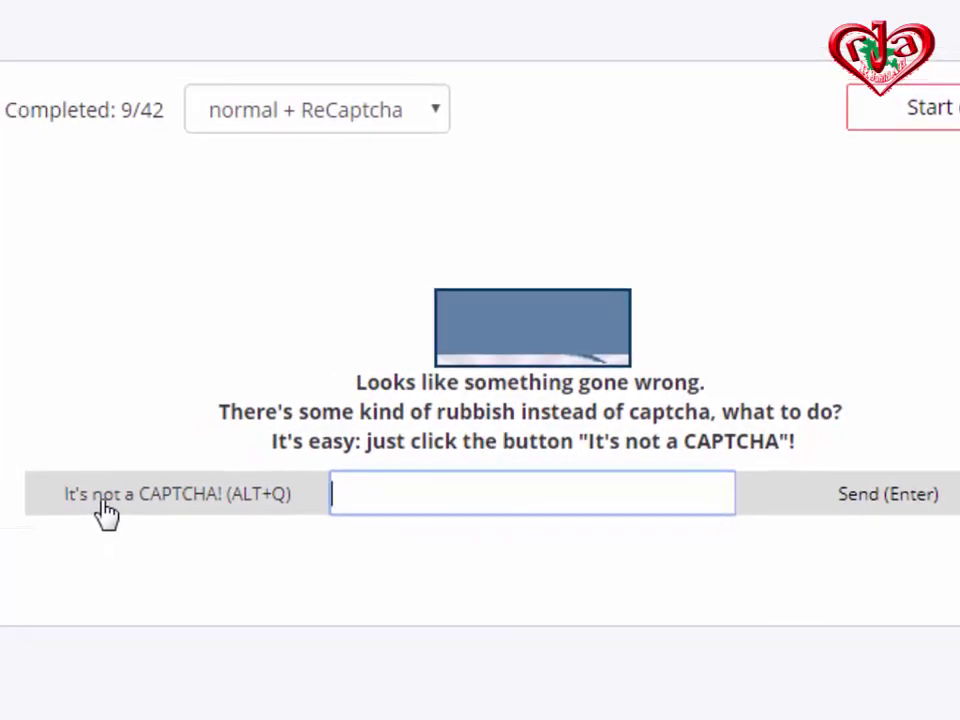
pyautogui.click(185, 510)
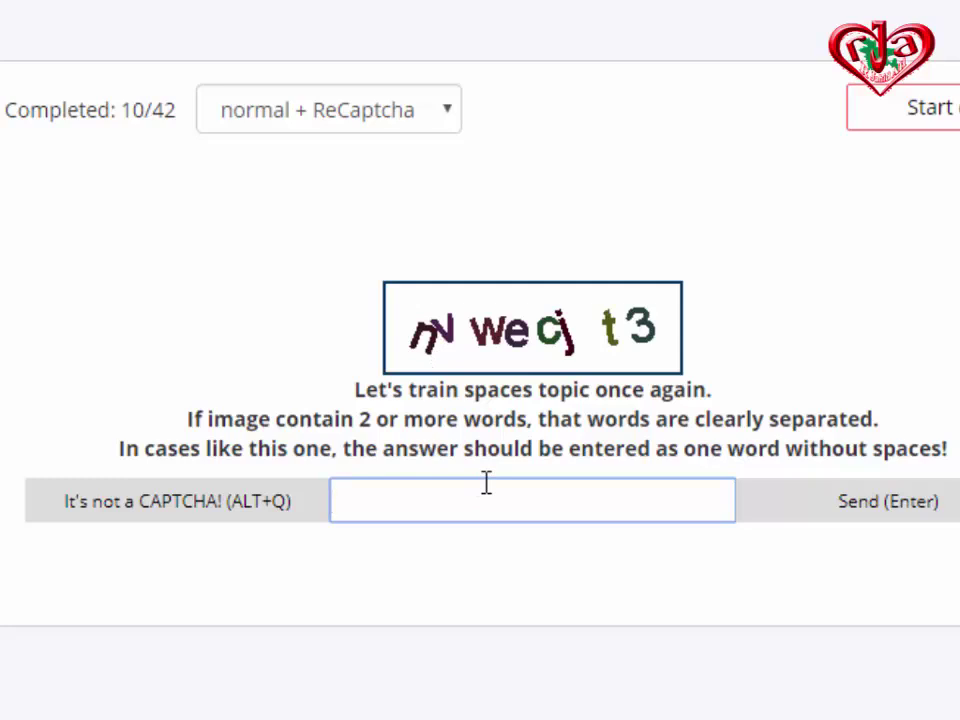
# Step: Submit the answers nvwecjt3, qjuhb and swaish for the next three captchas
pyautogui.write('n')
pyautogui.write('vwe')
pyautogui.write('cjt3')
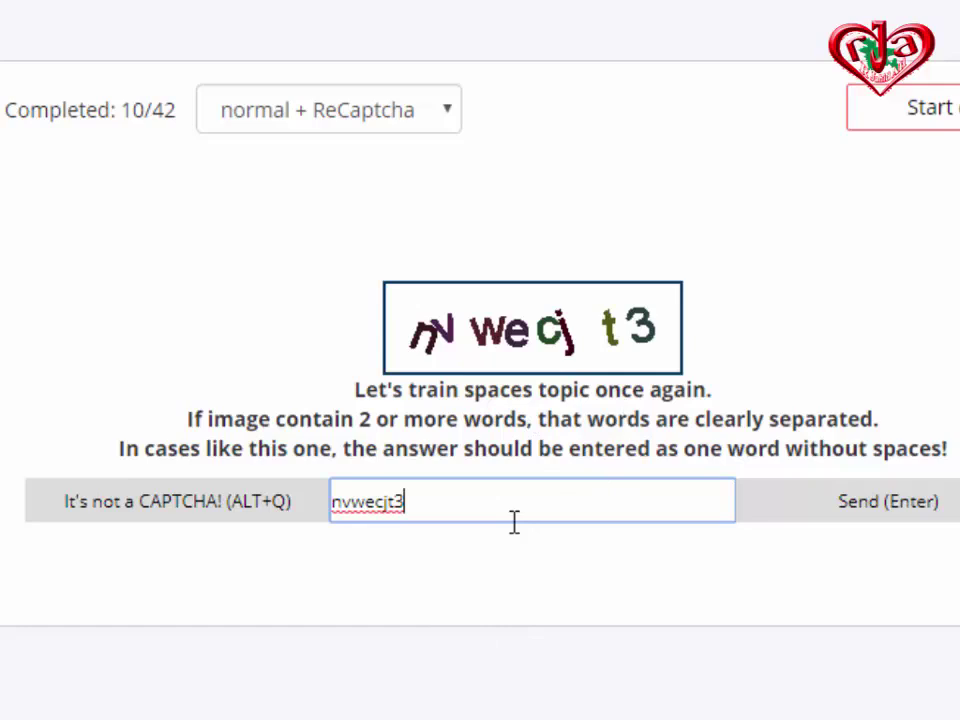
pyautogui.press('Return')
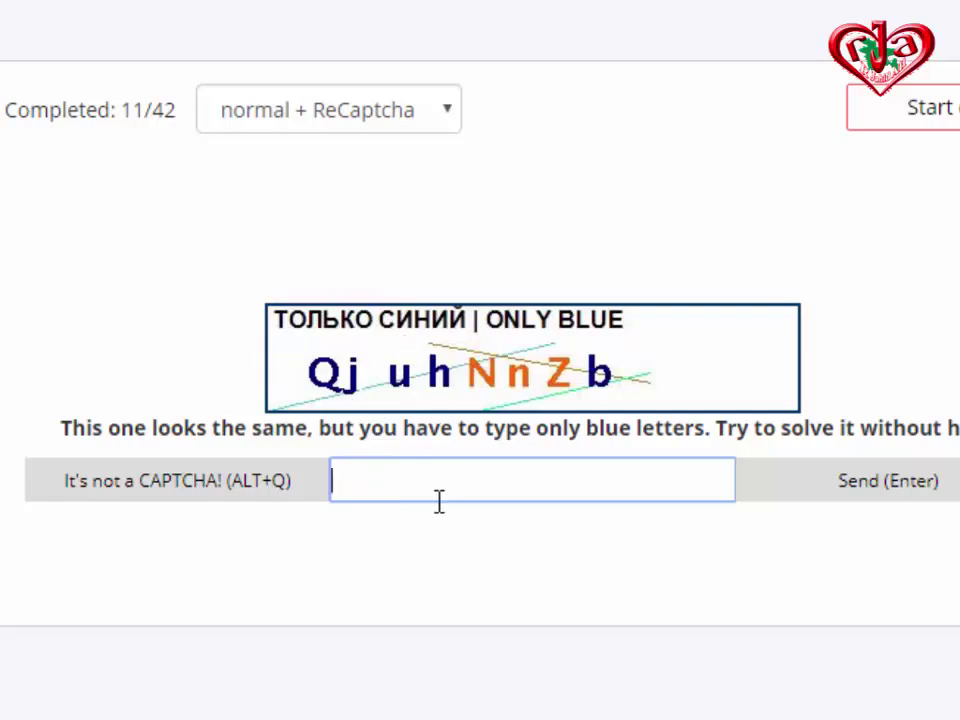
pyautogui.write('qj')
pyautogui.write('uh')
pyautogui.write('b')
pyautogui.press('Return')
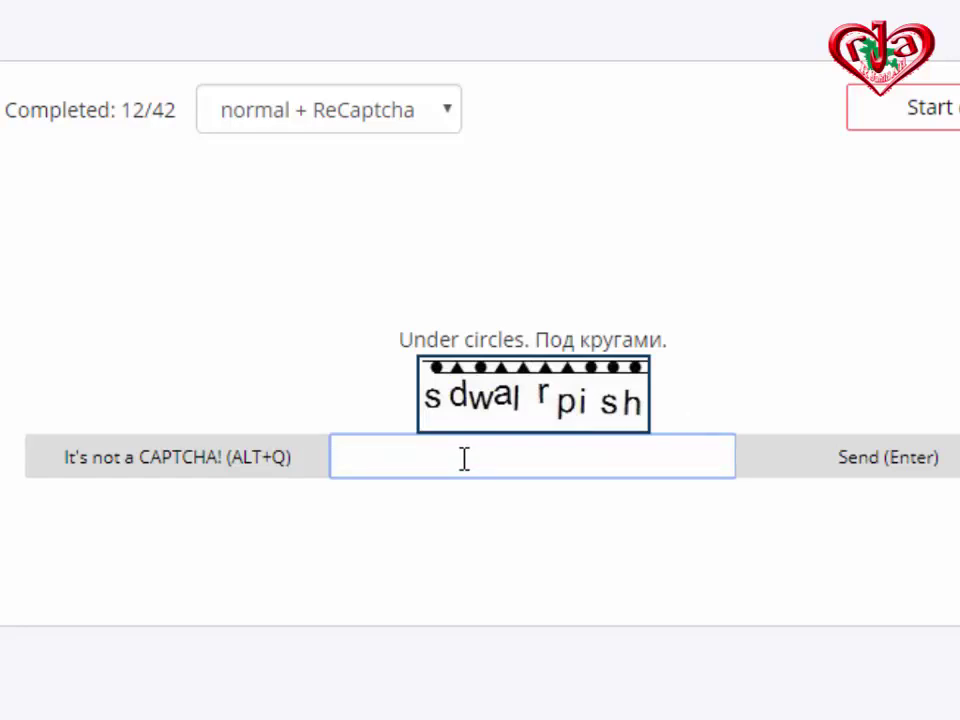
pyautogui.write('swa')
pyautogui.write('i')
pyautogui.write('sh')
pyautogui.press('Return')
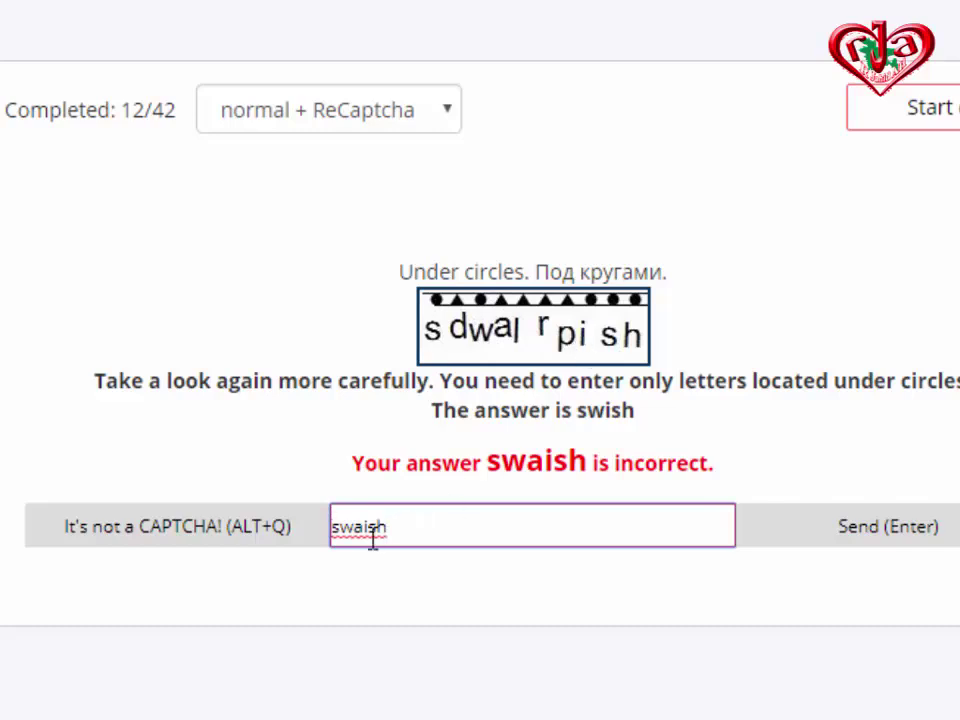
# Step: Delete the extra 'a' so the answer reads swish, then resubmit it
pyautogui.moveTo(352, 525); pyautogui.dragTo(362, 525)
pyautogui.press('BackSpace')
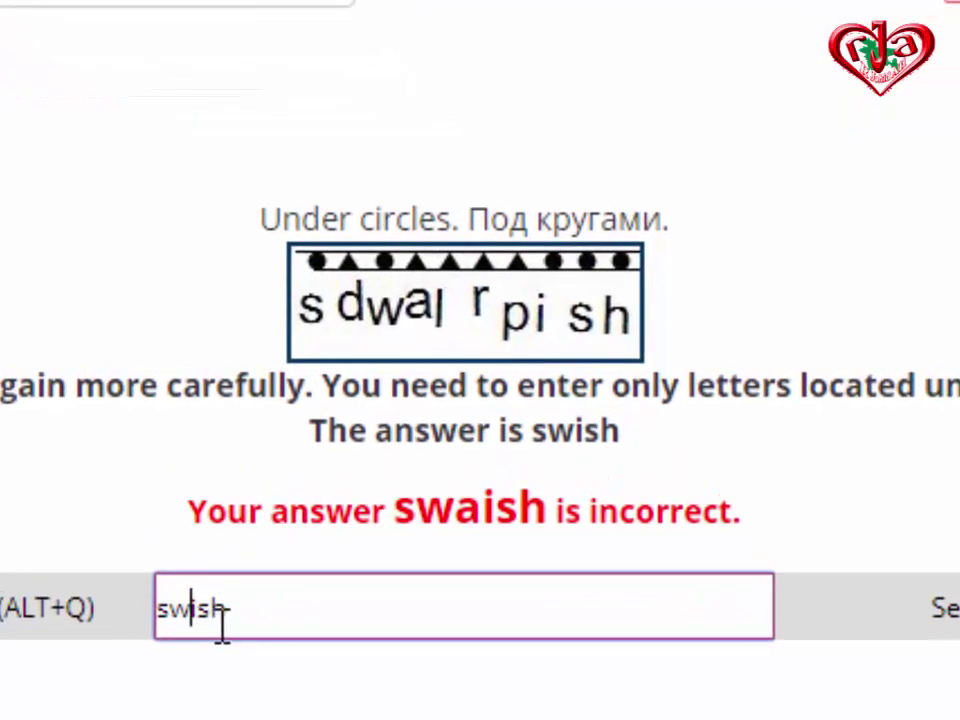
pyautogui.click(254, 613)
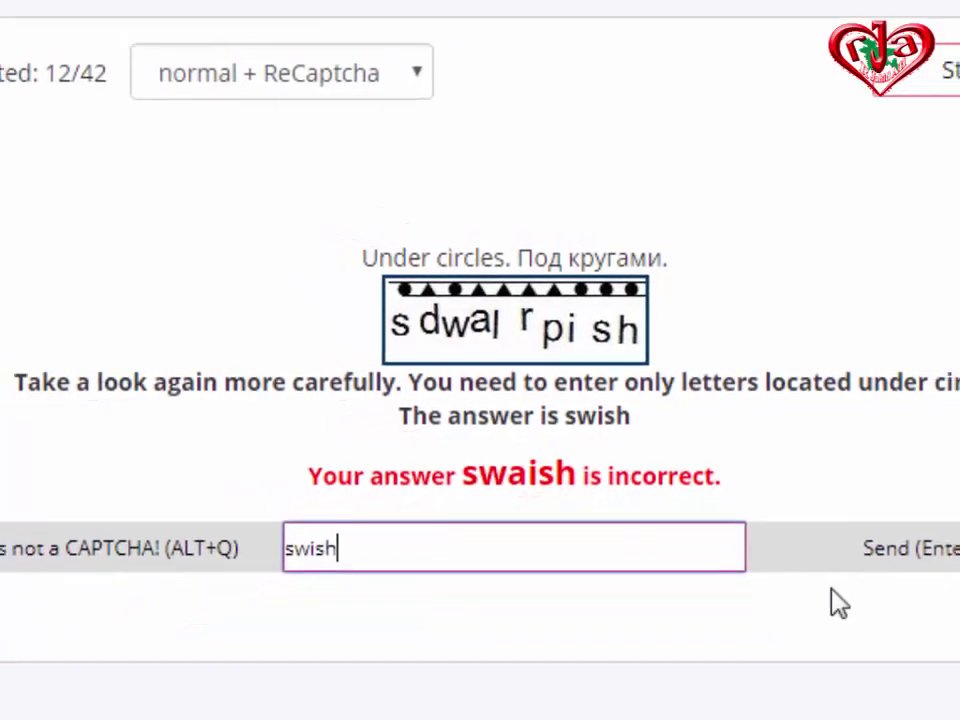
pyautogui.click(866, 540)
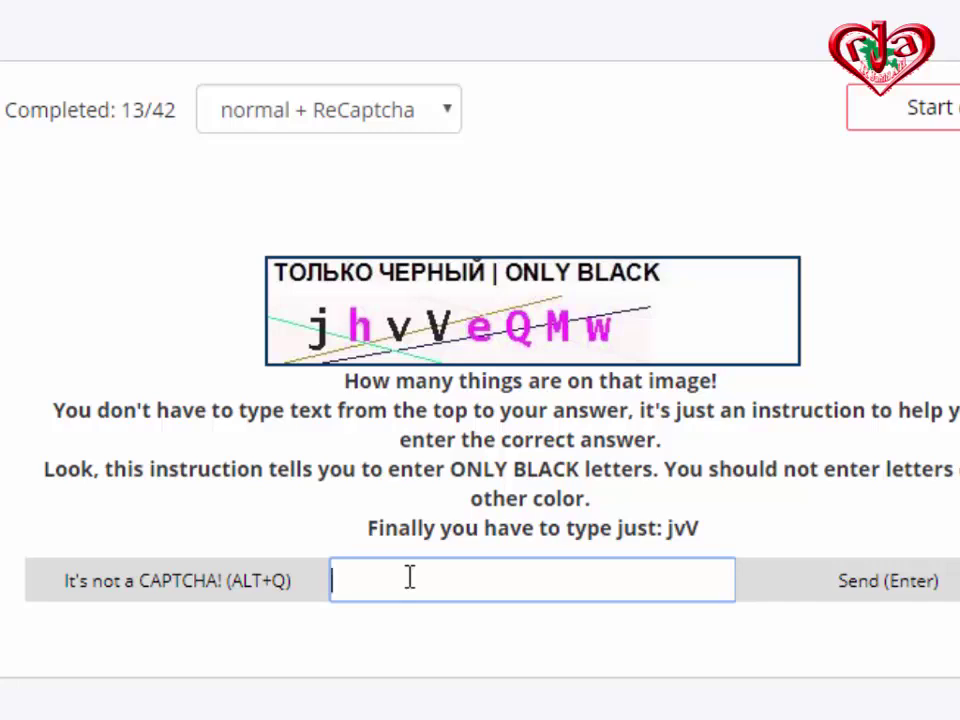
# Step: Submit jvV for the black-letters captcha and yzem for the four-letter captcha
pyautogui.write('jvV')
pyautogui.press('Return')
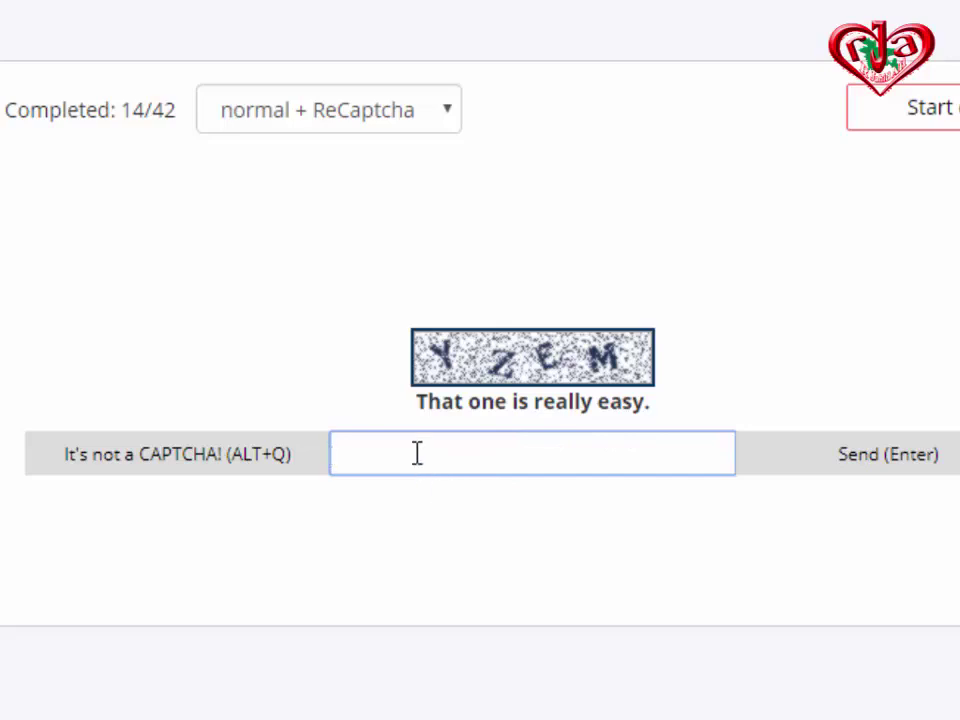
pyautogui.write('y')
pyautogui.write('z')
pyautogui.write('em')
pyautogui.press('Return')
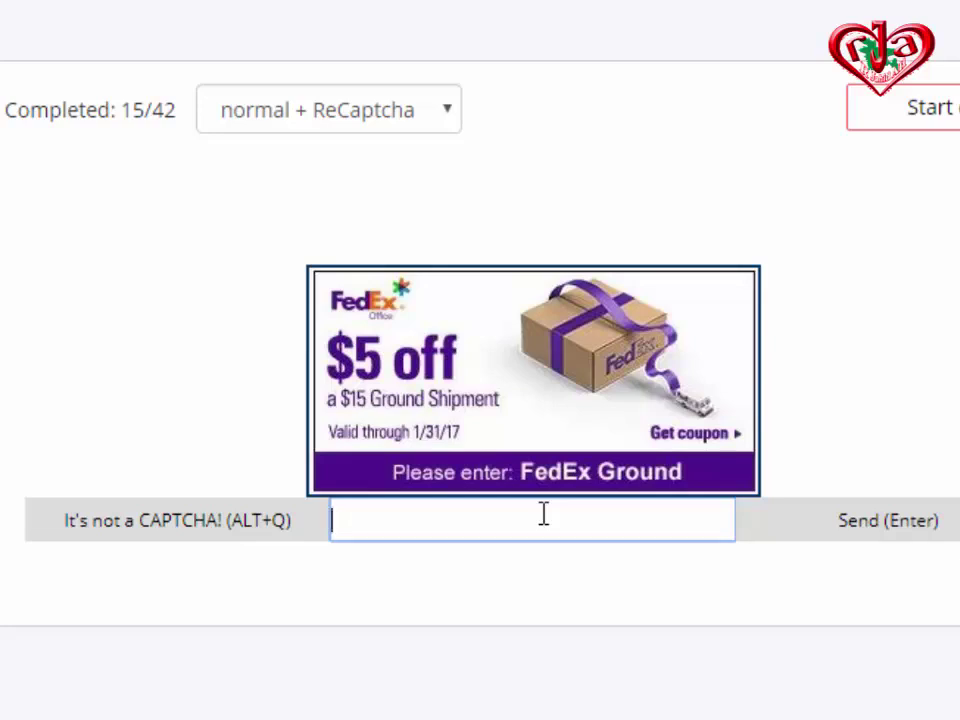
# Step: Submit 'fedex ground' as the answer to the FedEx advert captcha
pyautogui.write('fed')
pyautogui.write('ex g')
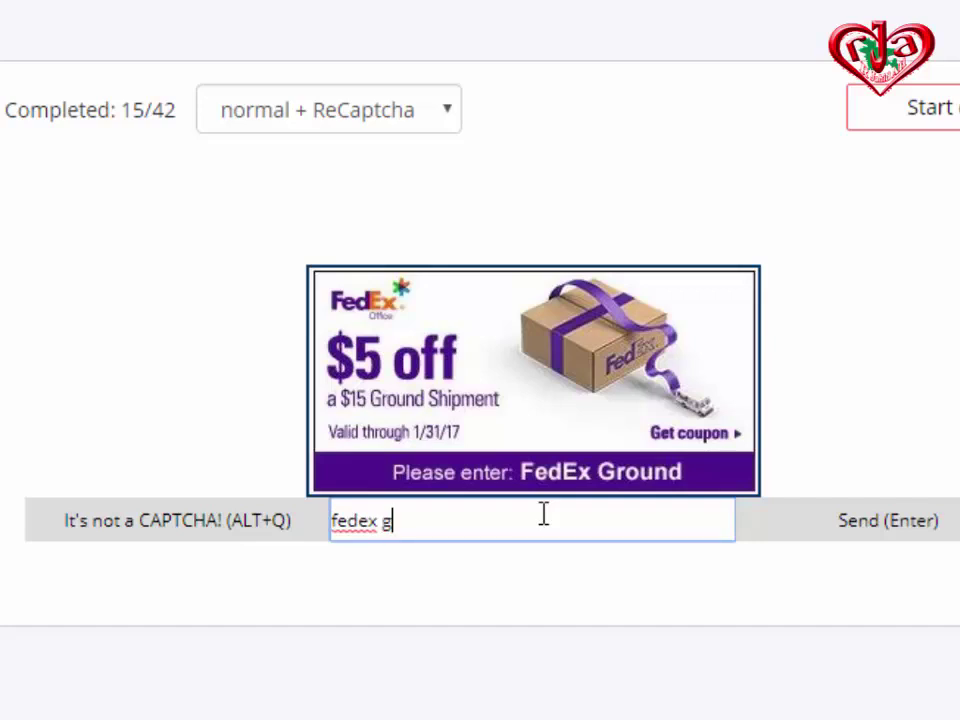
pyautogui.write('roun')
pyautogui.write('d')
pyautogui.press('Return')
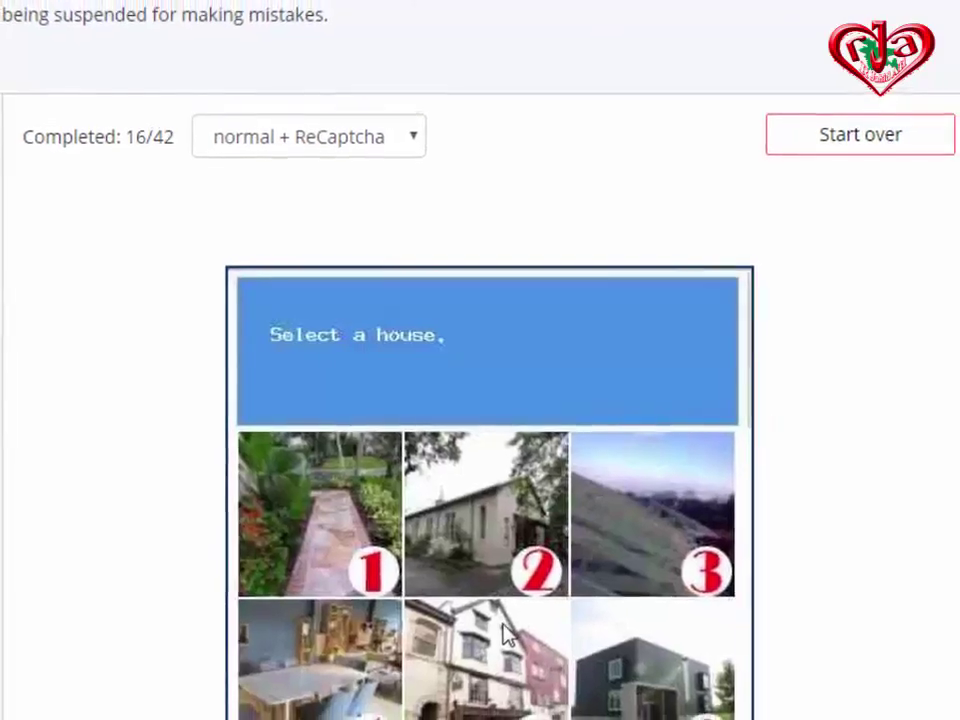
# Step: Submit 2569 as the house tile selection
pyautogui.scroll(-3, 498, 627)
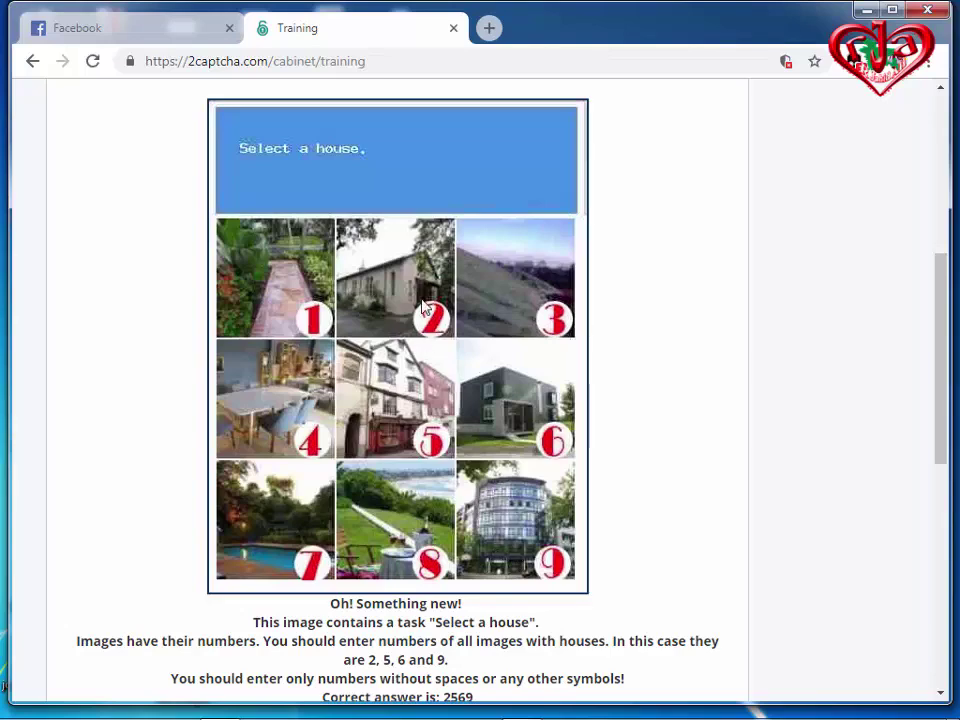
pyautogui.scroll(-2, 326, 630)
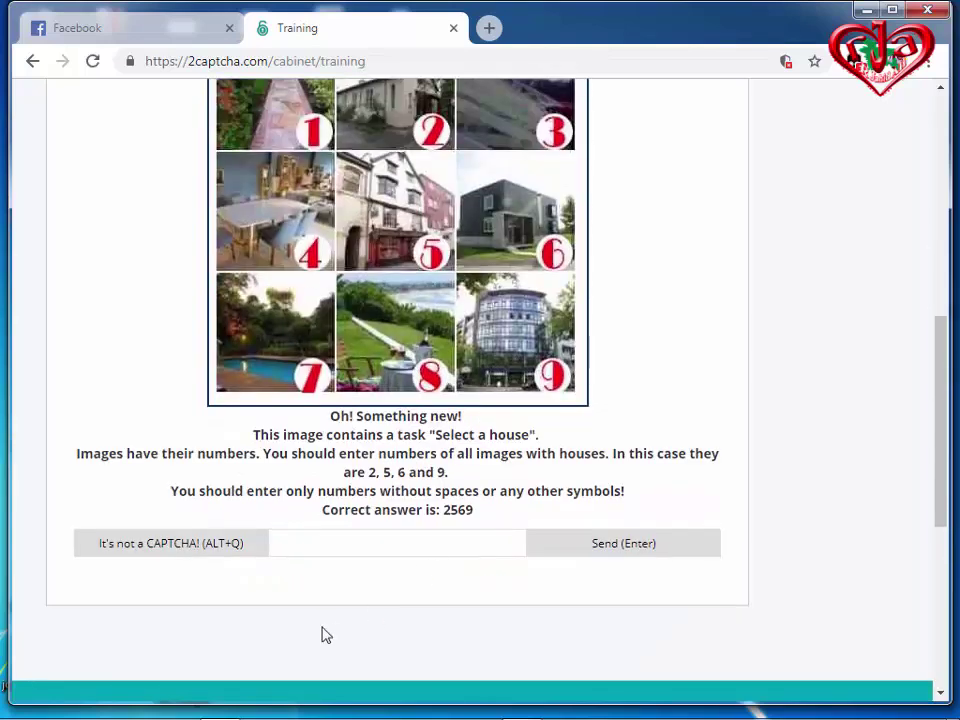
pyautogui.click(323, 542)
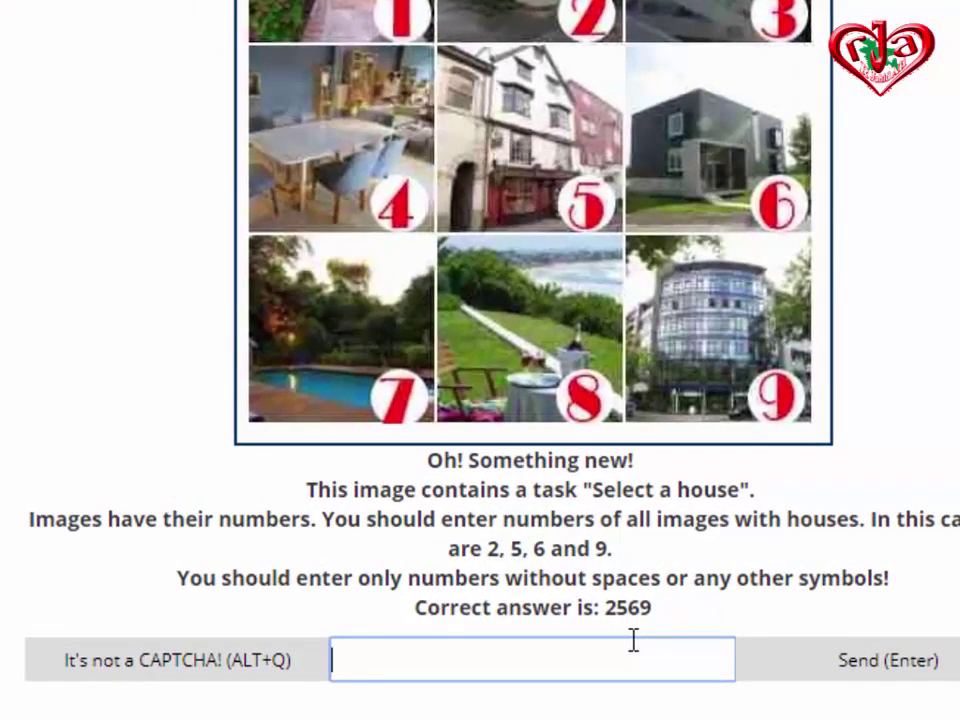
pyautogui.write('2')
pyautogui.write('5')
pyautogui.write('69')
pyautogui.scroll(3, 640, 397)
pyautogui.scroll(-3, 632, 397)
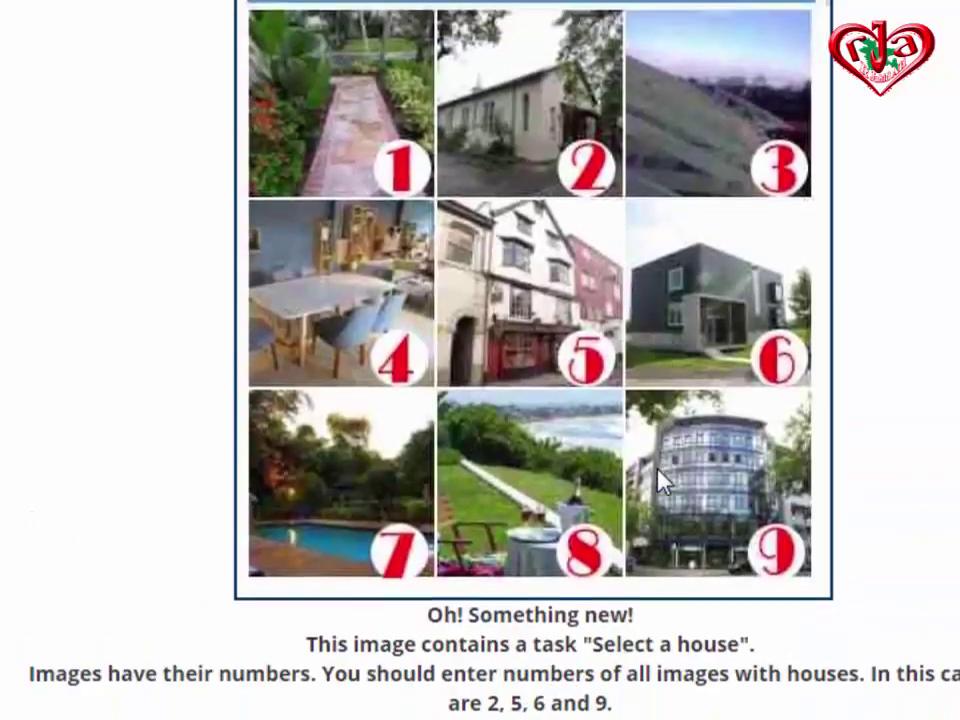
pyautogui.press('Return')
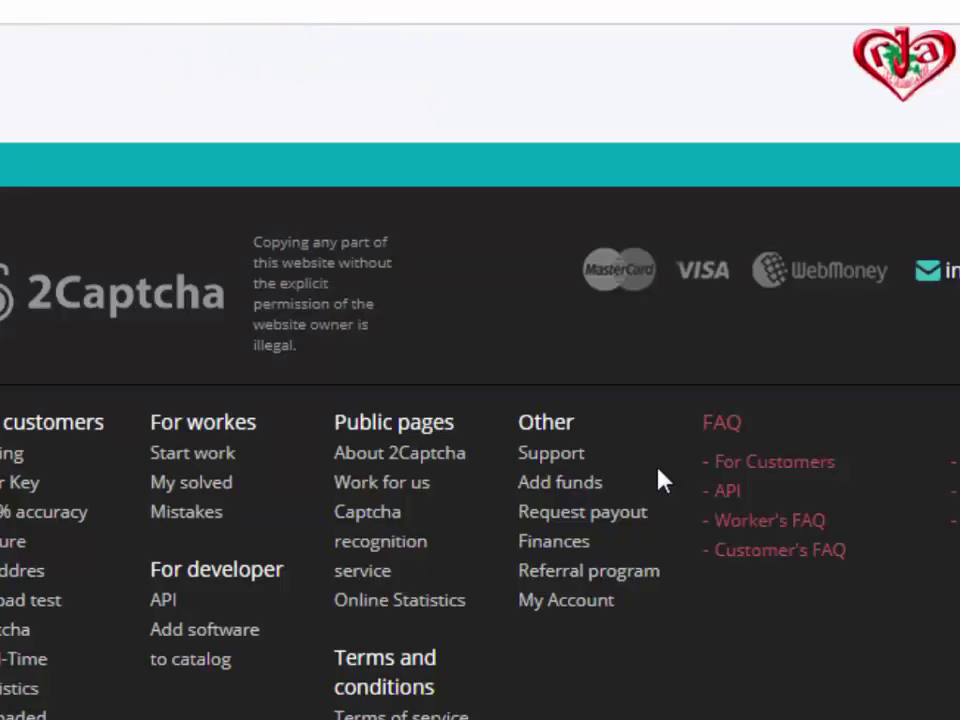
pyautogui.scroll(3, 807, 238)
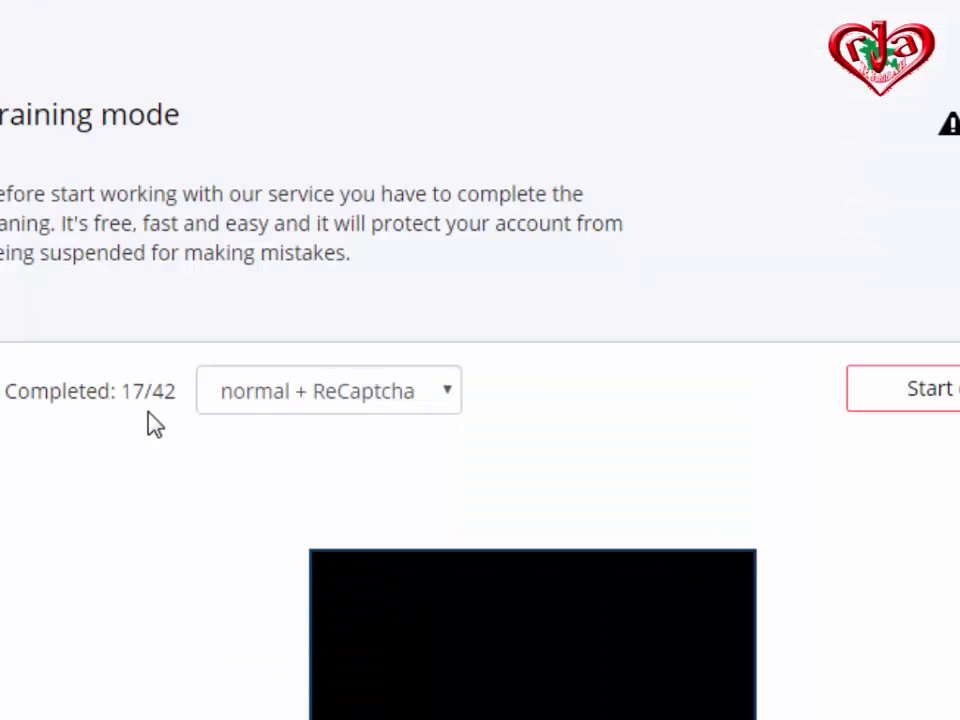
# Step: Enter 'give and take' as the answer to the Give and Take captcha
pyautogui.scroll(-2, 786, 452)
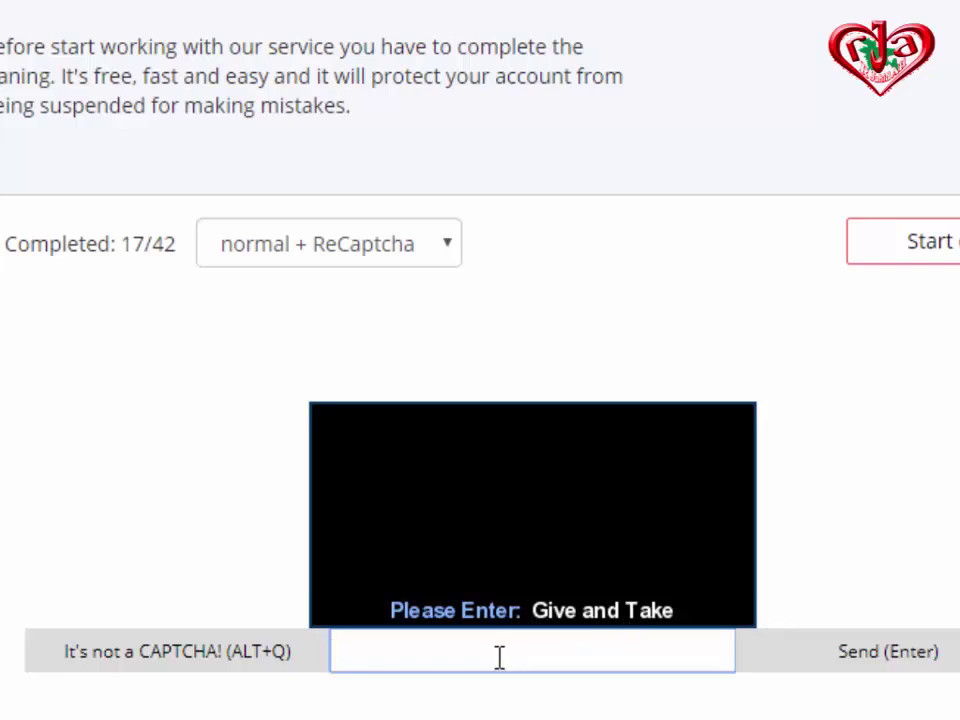
pyautogui.write('give ')
pyautogui.write('and ')
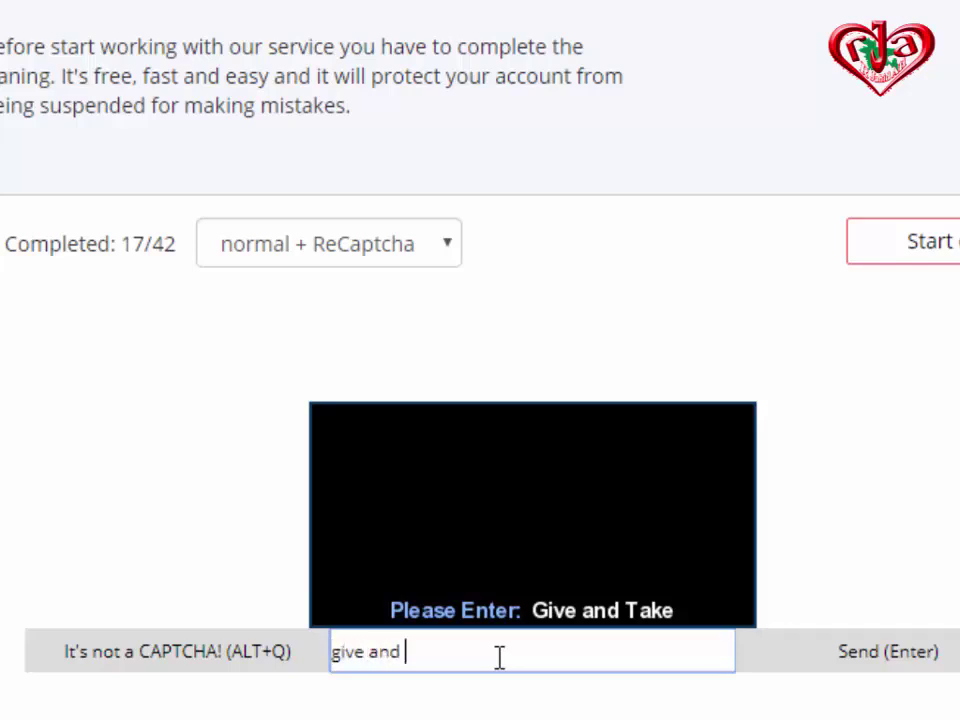
pyautogui.write('take')
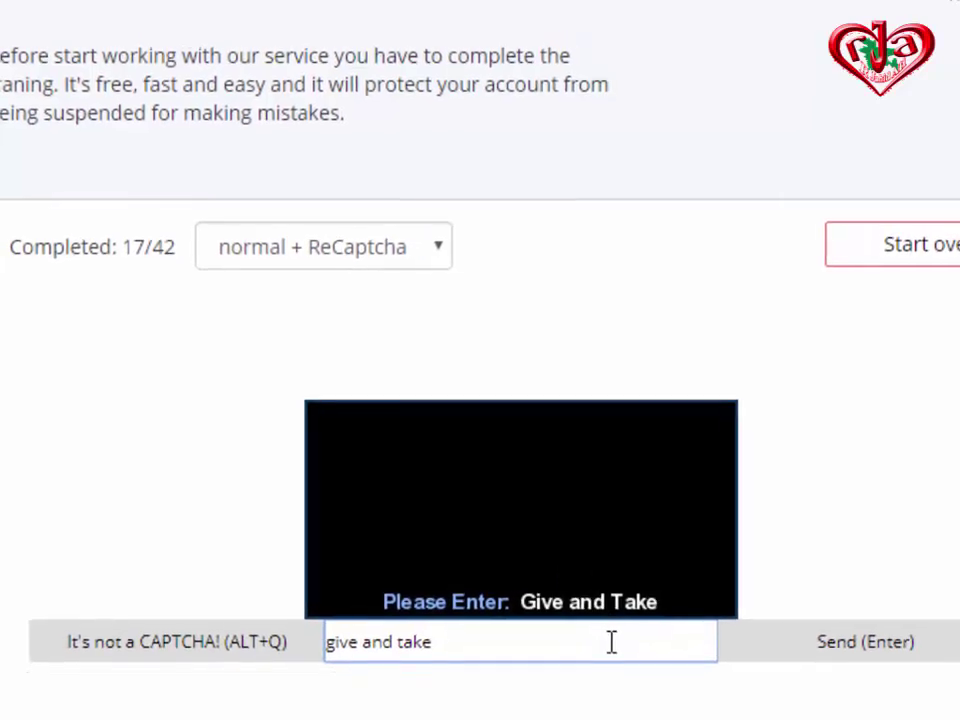
# Step: Send the 'give and take' answer
pyautogui.press('Return')
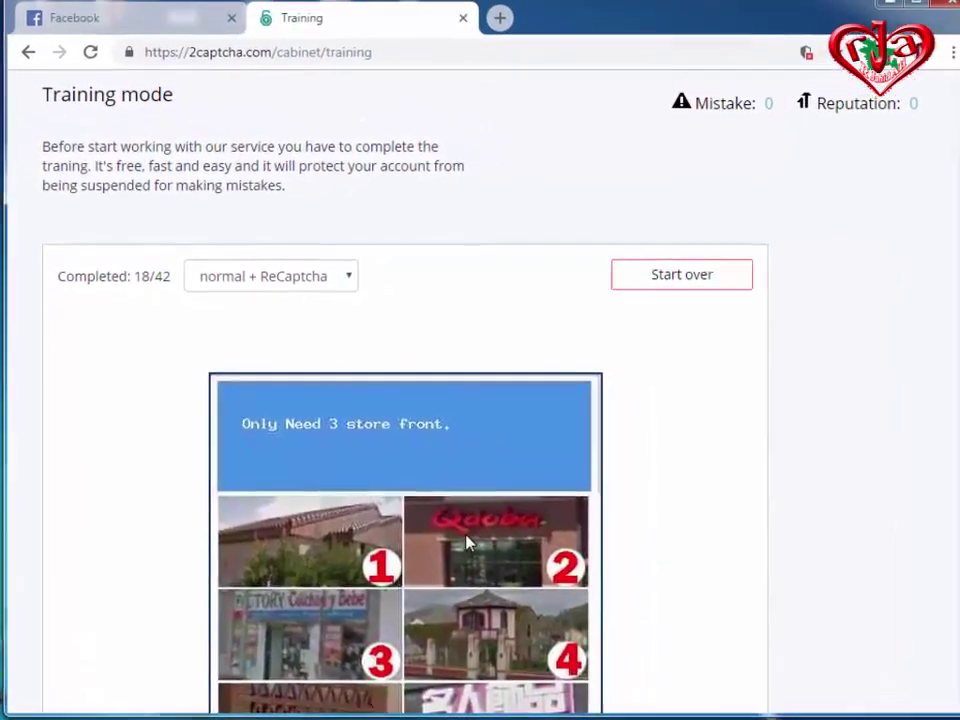
pyautogui.scroll(-1, 378, 490)
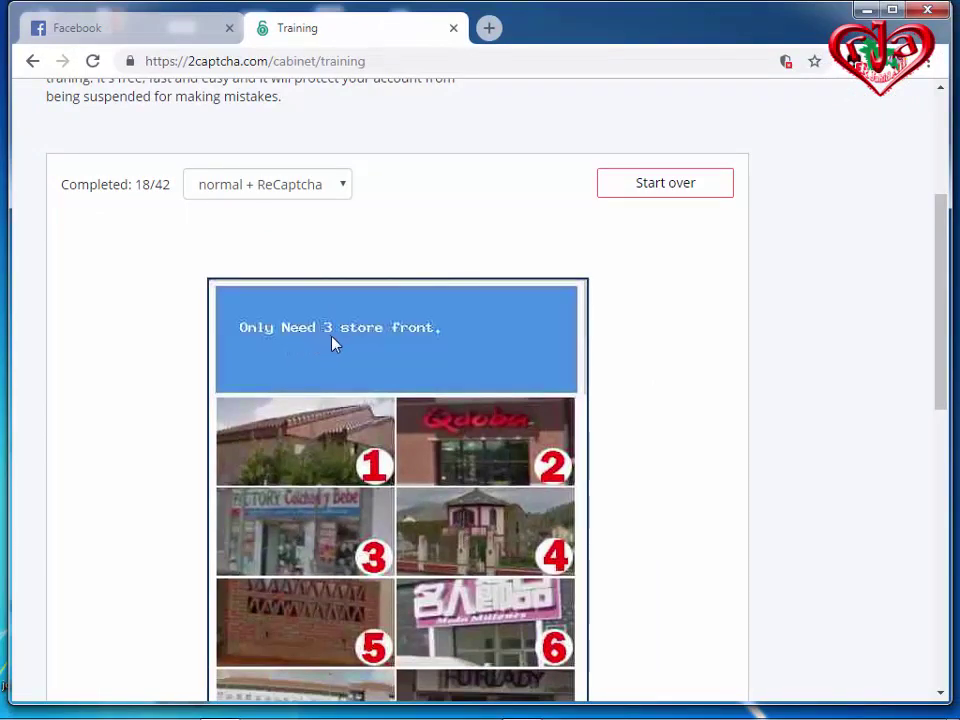
pyautogui.scroll(-2, 421, 345)
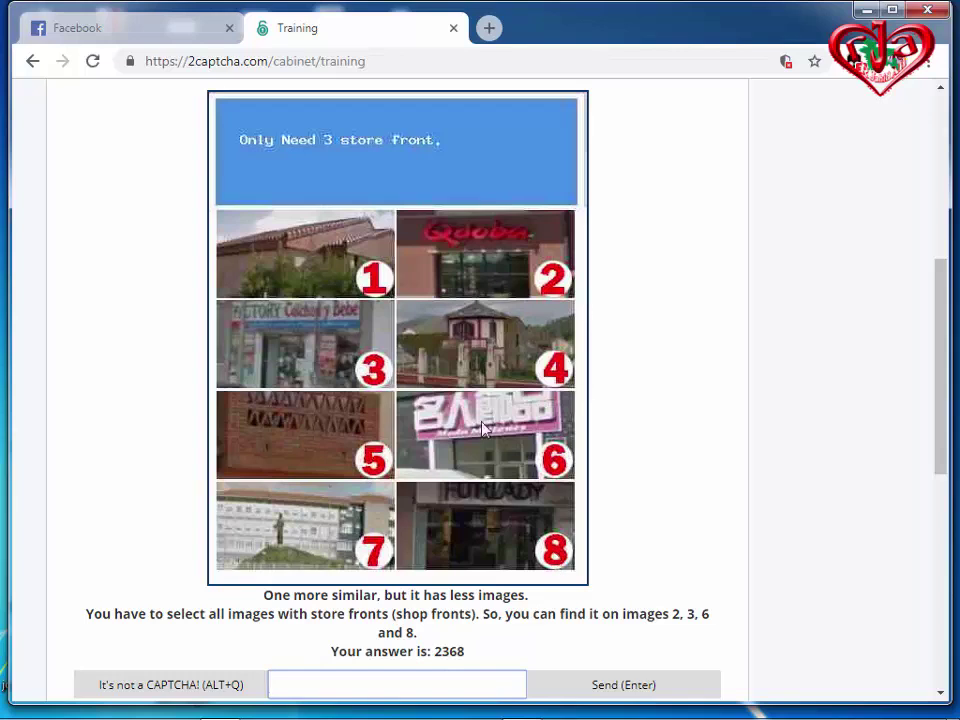
# Step: Answer the store-front grid with tiles 2368 and send it
pyautogui.click(508, 488)
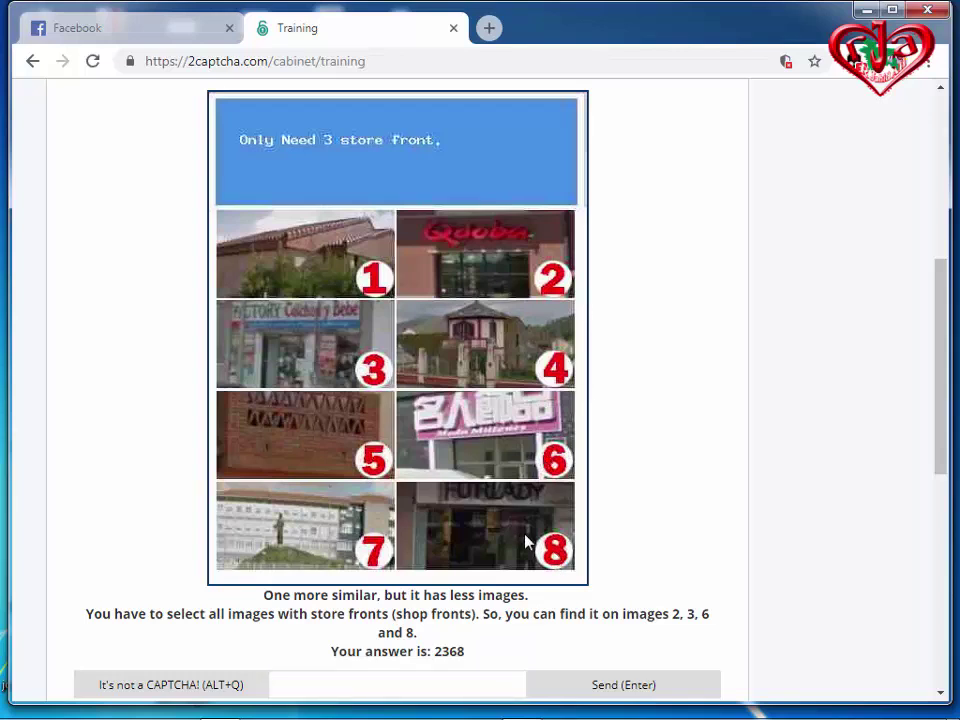
pyautogui.scroll(-2, 328, 587)
pyautogui.click(336, 497)
pyautogui.scroll(1, 338, 500)
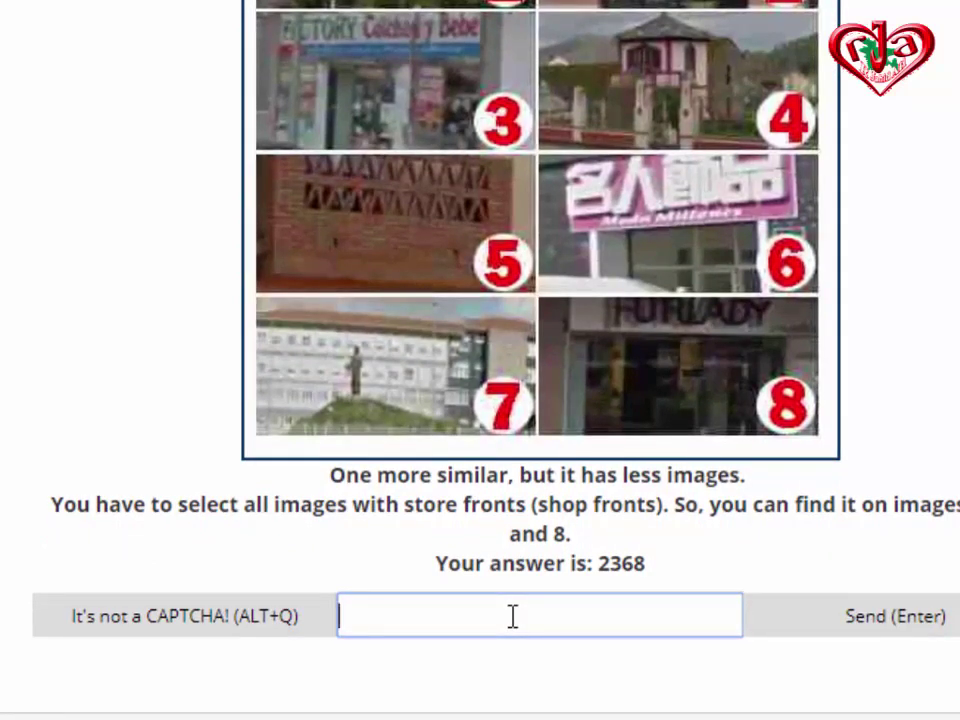
pyautogui.write('2')
pyautogui.write('36')
pyautogui.write('8')
pyautogui.press('Return')
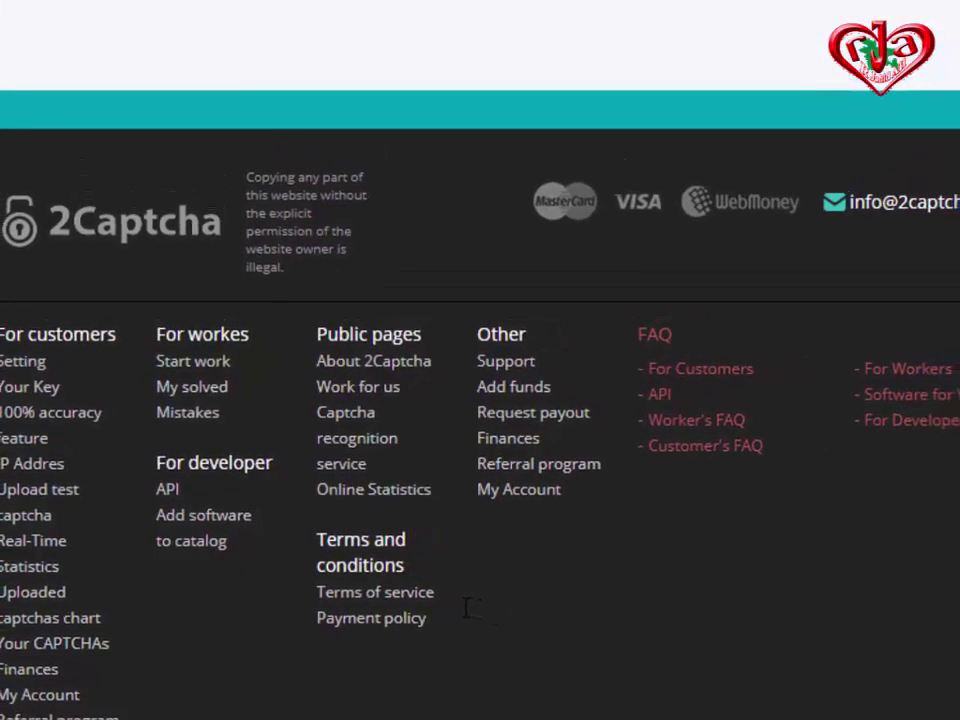
pyautogui.scroll(3, 663, 194)
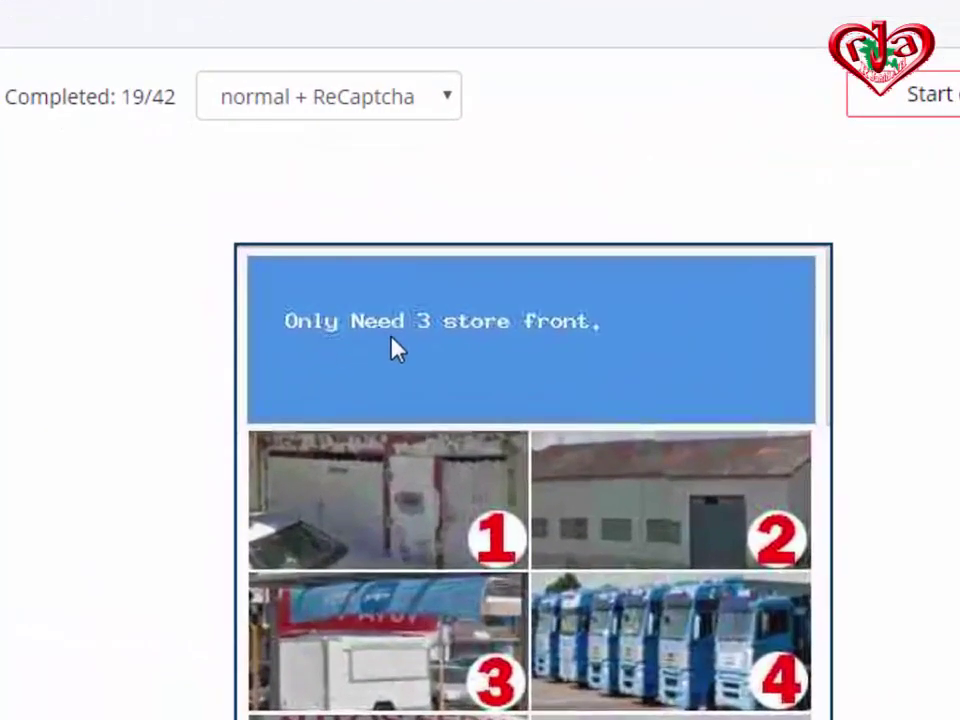
# Step: Submit 3578 for the 'Only Need 3 store front' captcha
pyautogui.scroll(-3, 562, 350)
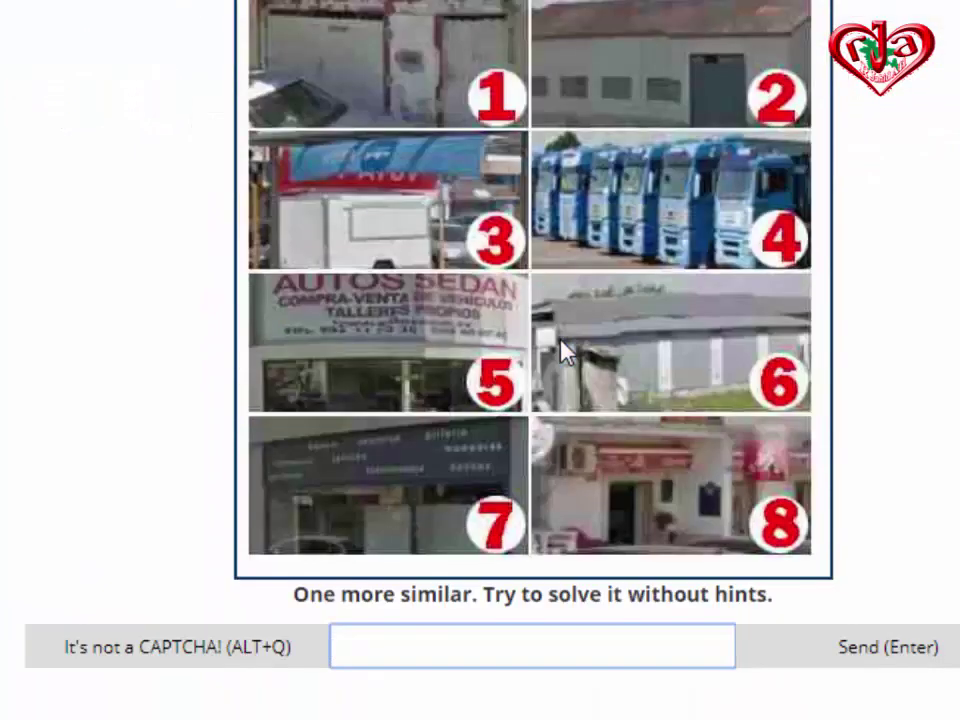
pyautogui.scroll(3, 680, 358)
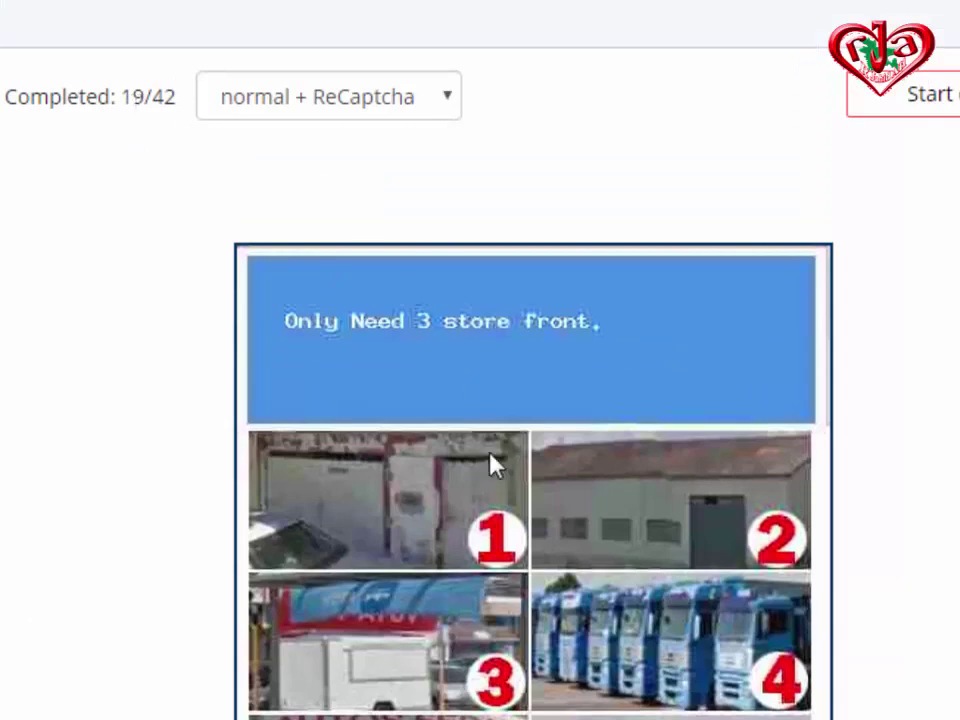
pyautogui.scroll(-3, 640, 505)
pyautogui.write('3578')
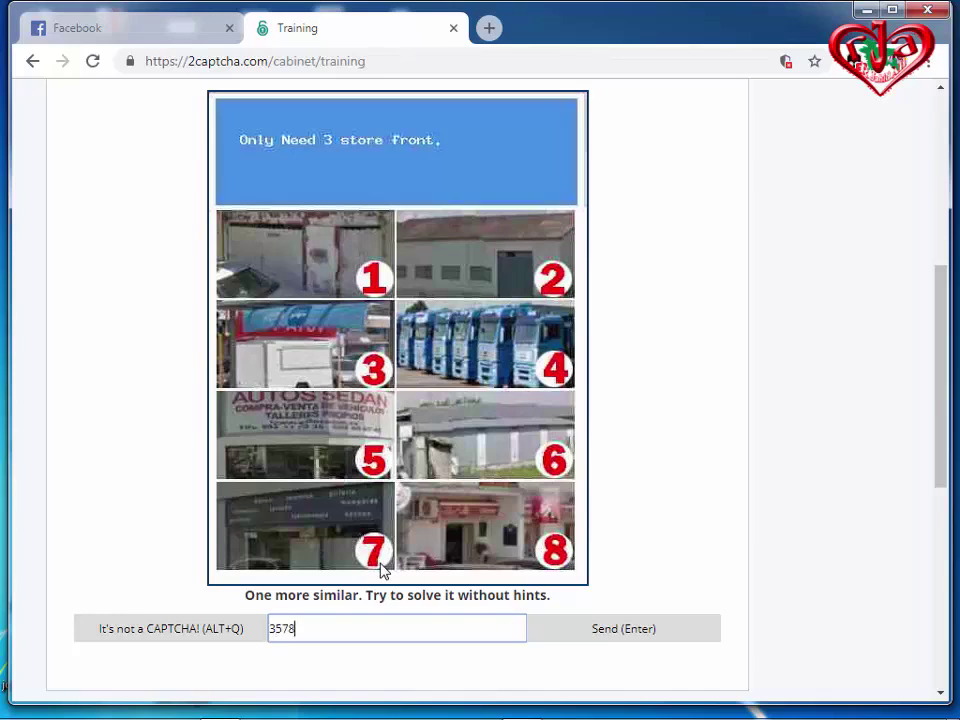
pyautogui.press('Return')
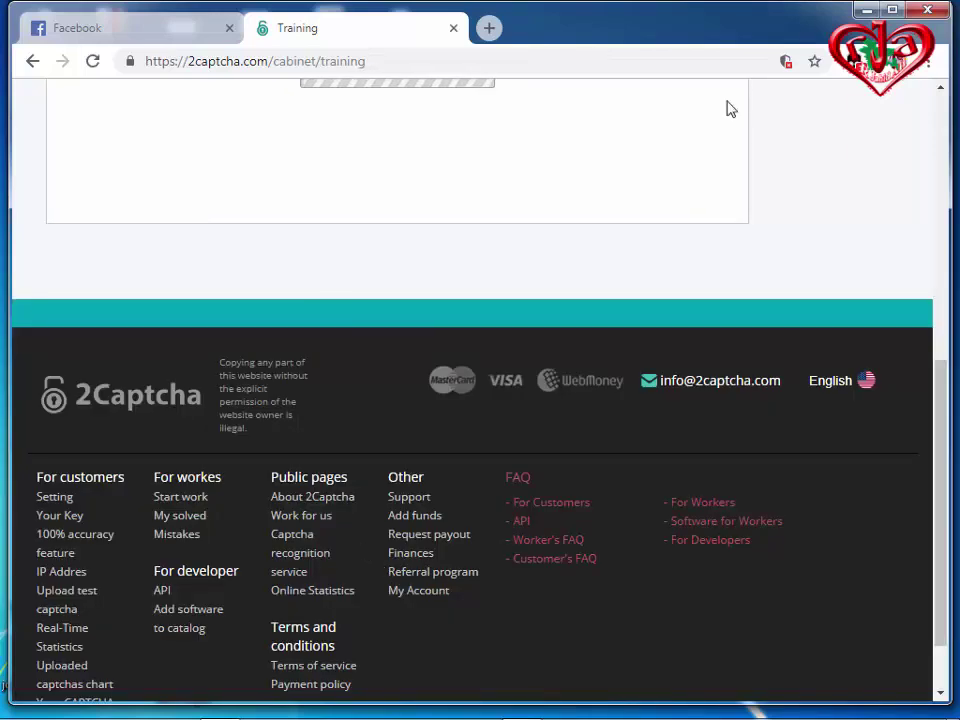
# Step: Replace the rejected store-front answer with 578 in the answer field
pyautogui.scroll(3, 588, 235)
pyautogui.scroll(-2, 476, 326)
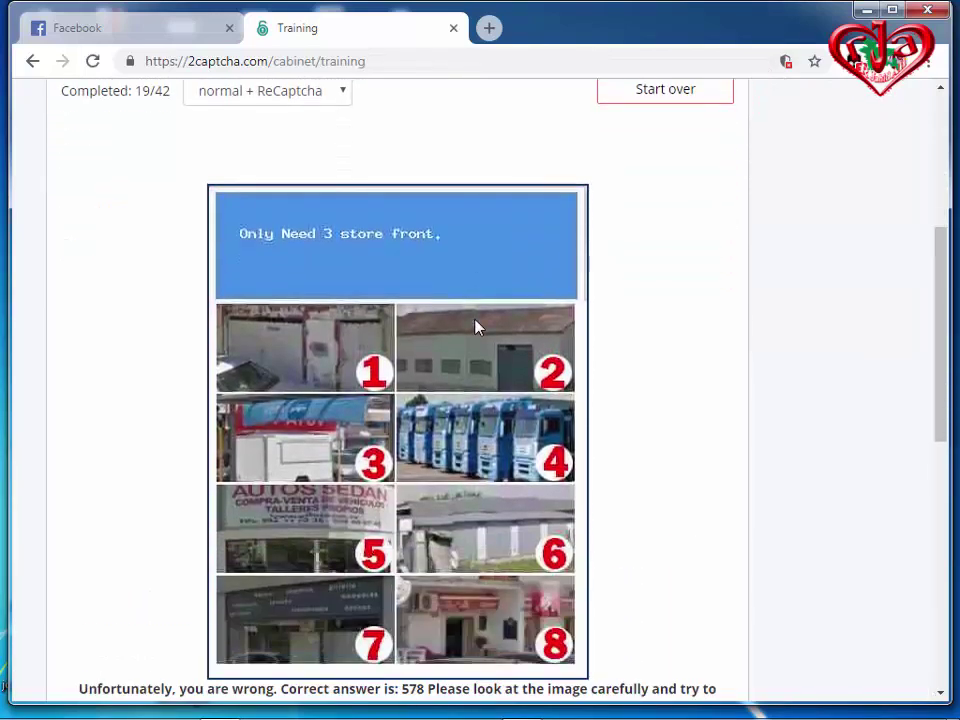
pyautogui.scroll(-3, 476, 326)
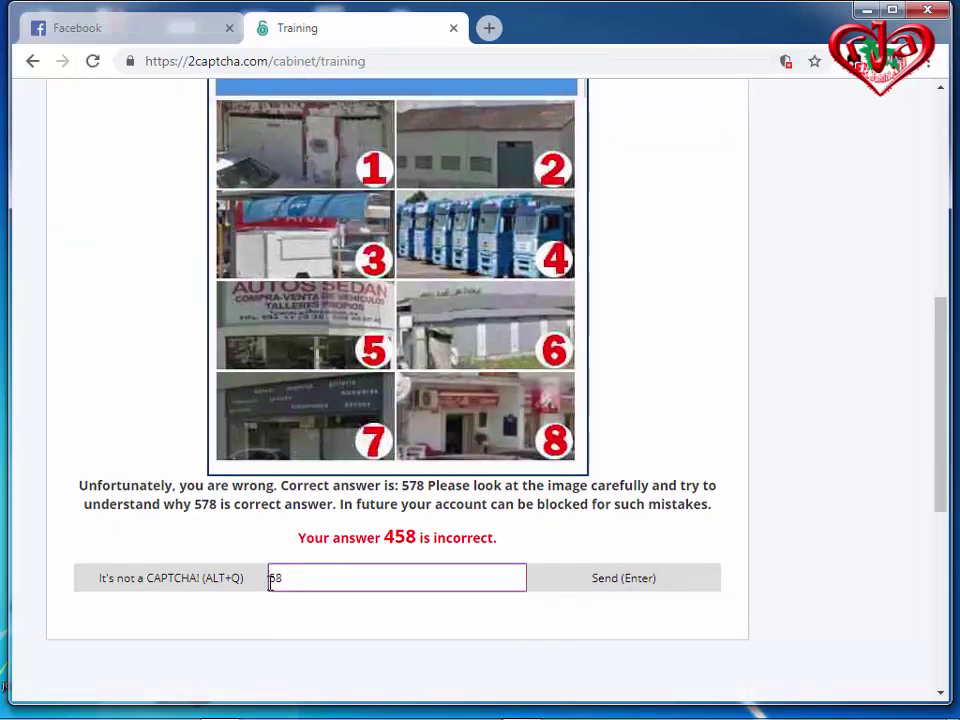
pyautogui.write('5')
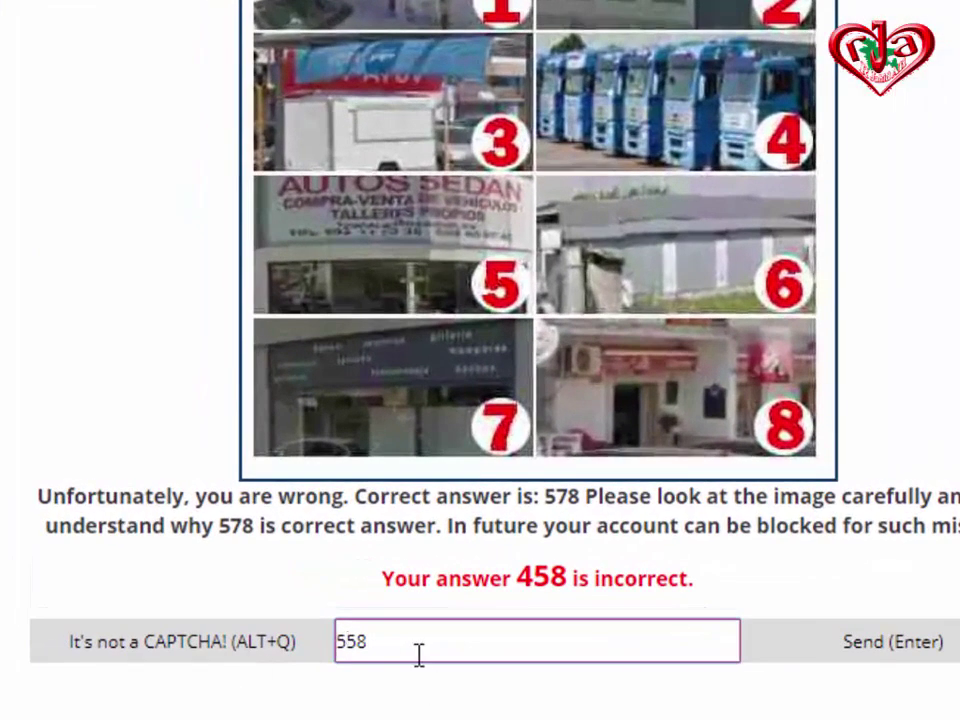
pyautogui.press('Delete')
pyautogui.write('8')
pyautogui.hotkey('ctrl', 'a')
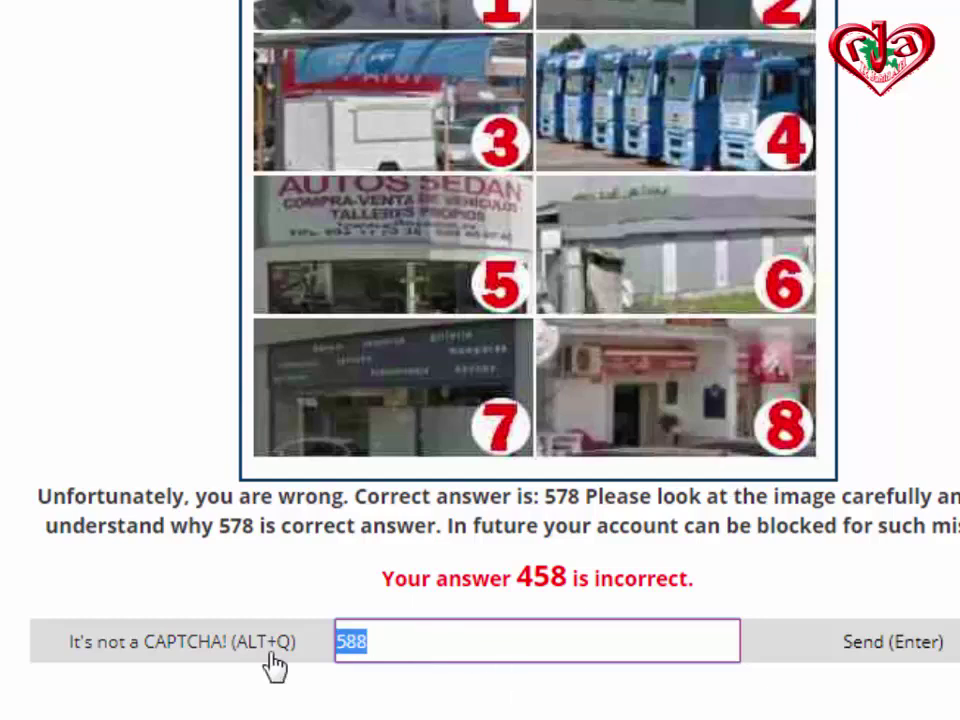
pyautogui.write('4')
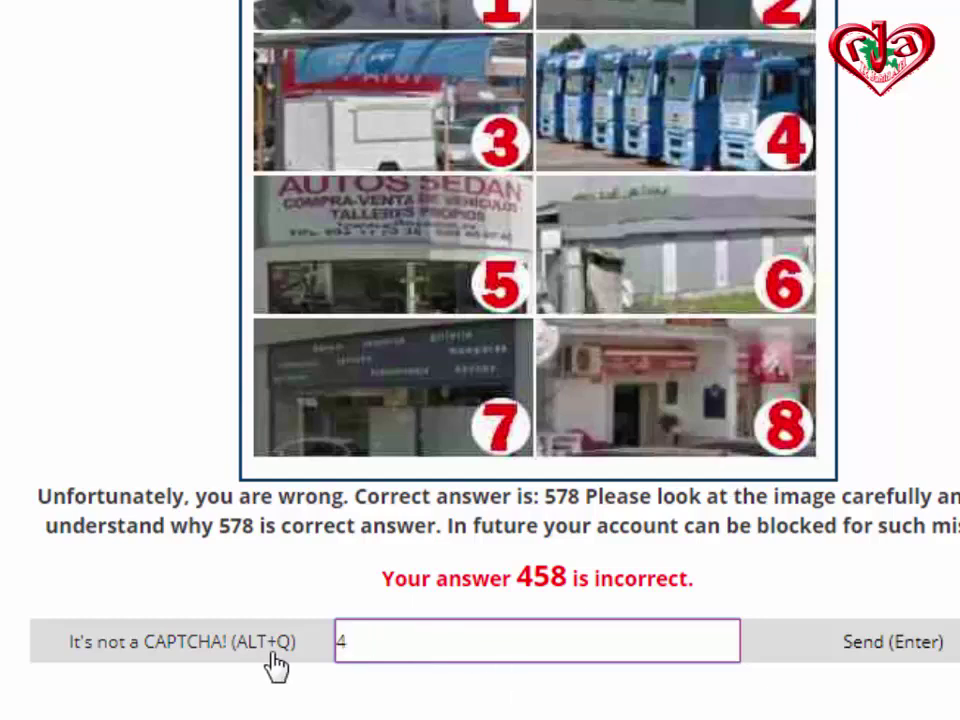
pyautogui.press('BackSpace')
pyautogui.write('578')
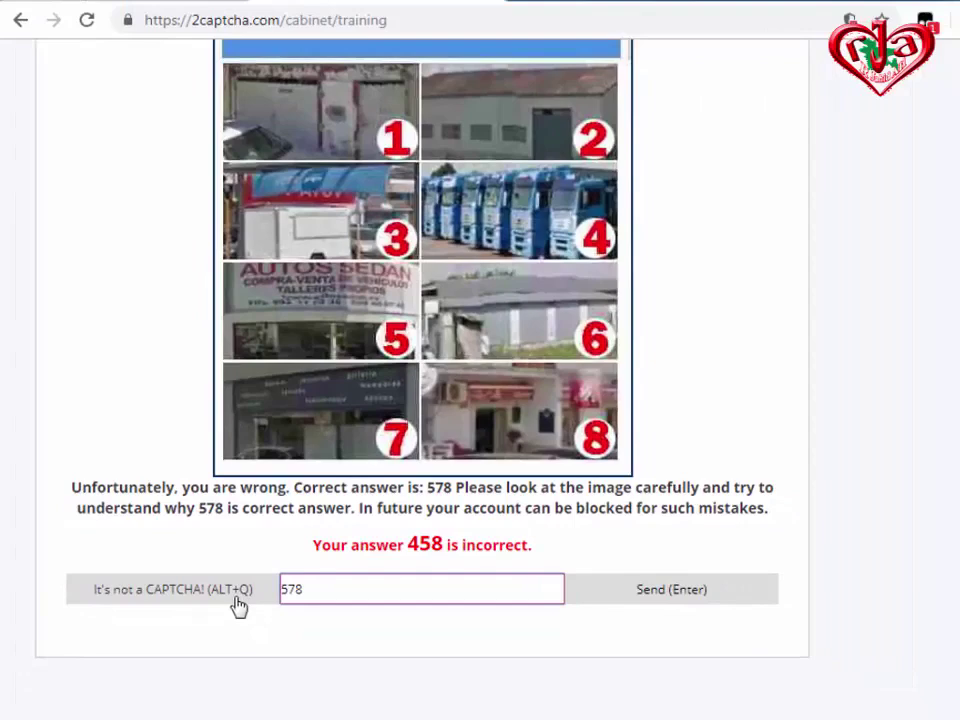
pyautogui.scroll(-10, 236, 604)
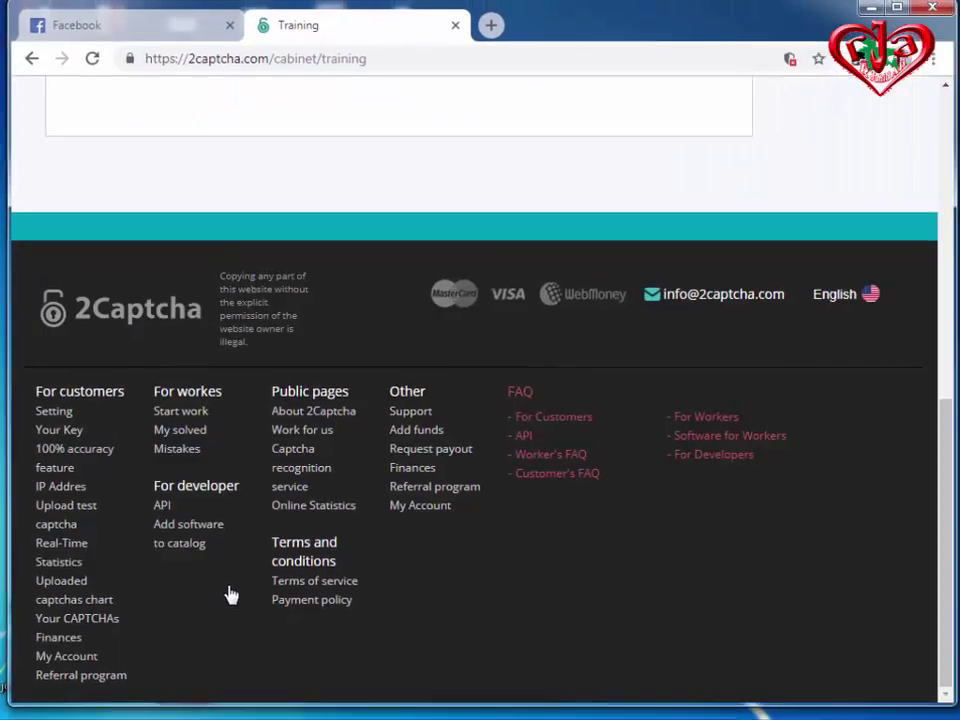
# Step: Answer the case-sensitive two-word captcha with 'hwhx 7df' and send it
pyautogui.scroll(1, 396, 197)
pyautogui.scroll(3, 326, 215)
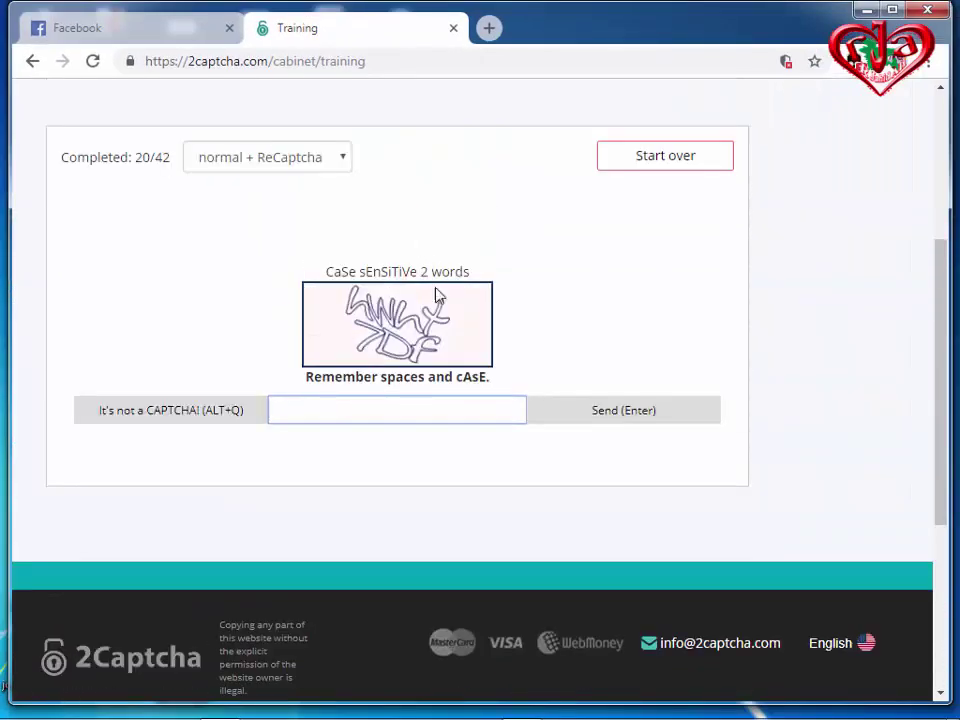
pyautogui.scroll(2, 178, 336)
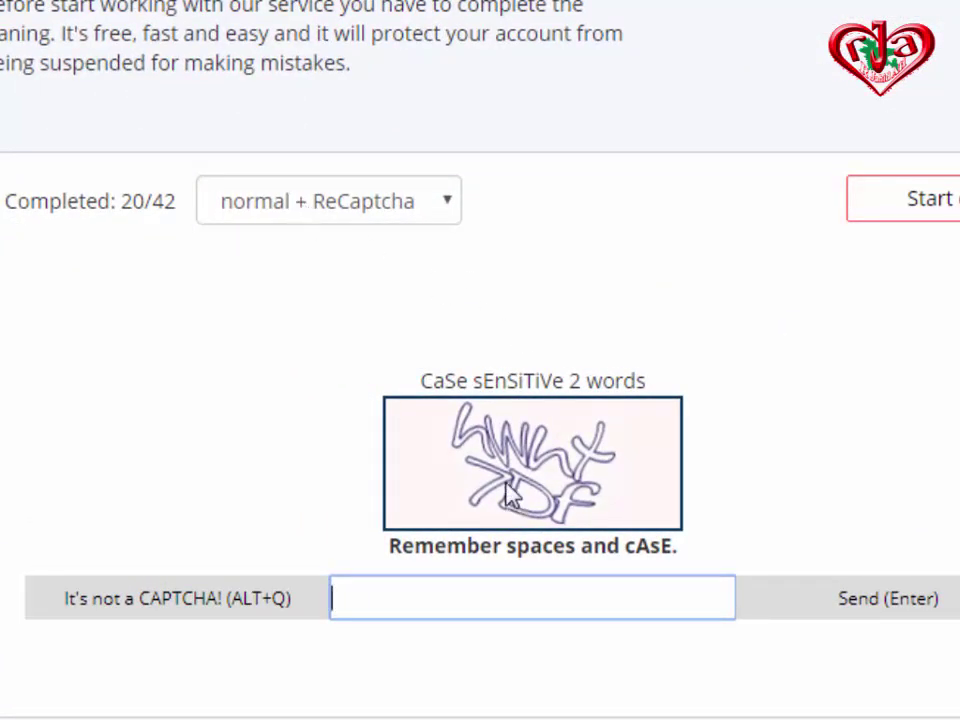
pyautogui.scroll(-1, 510, 495)
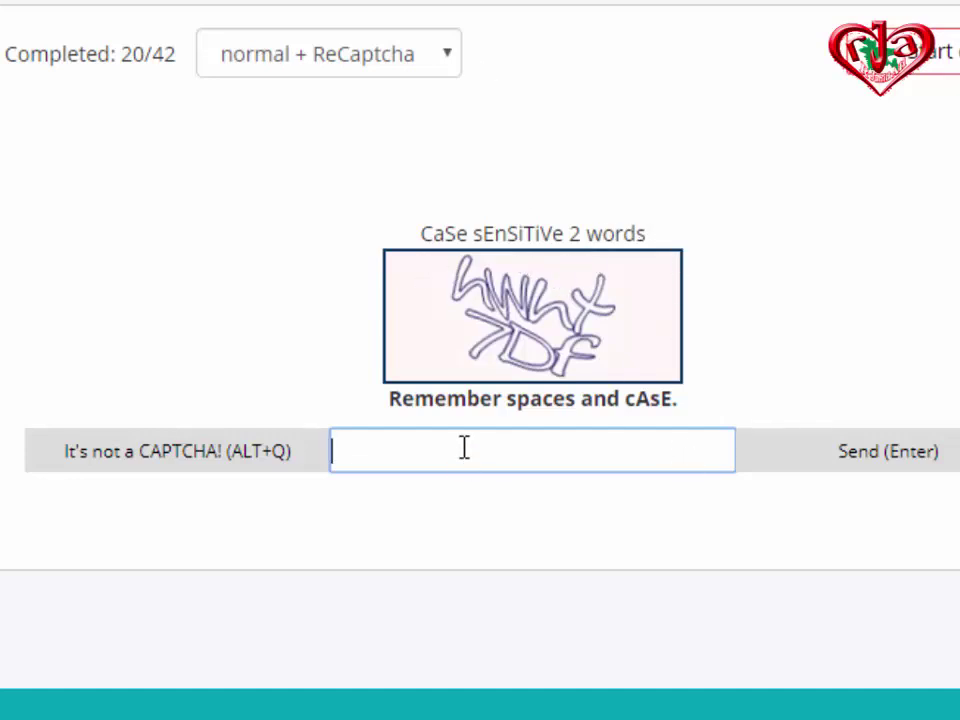
pyautogui.write('hw')
pyautogui.write('hx')
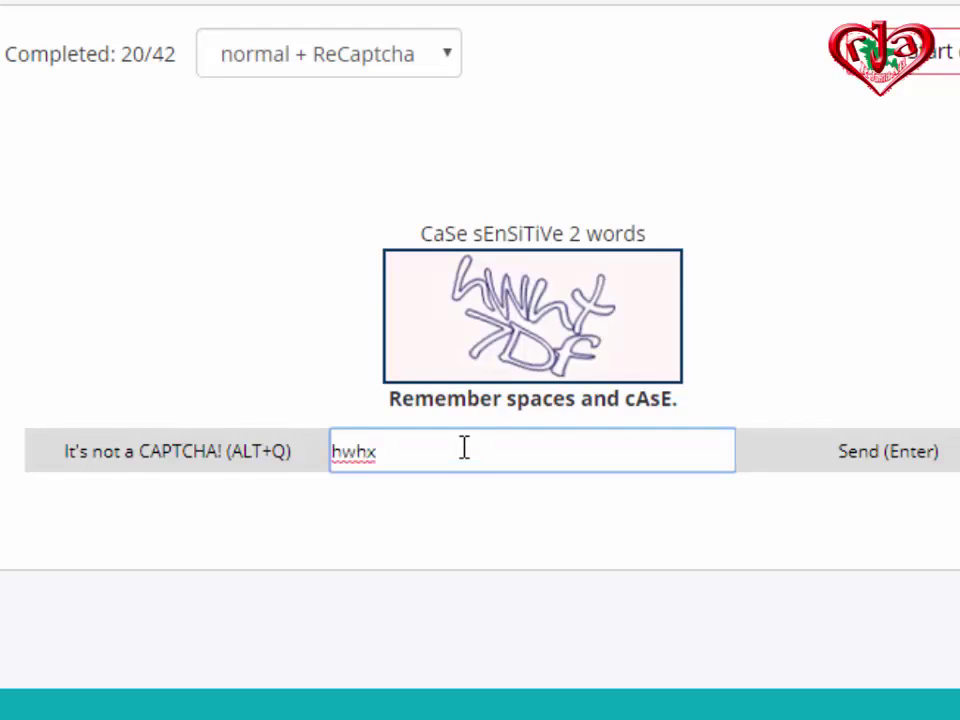
pyautogui.write('7df')
pyautogui.press('Return')
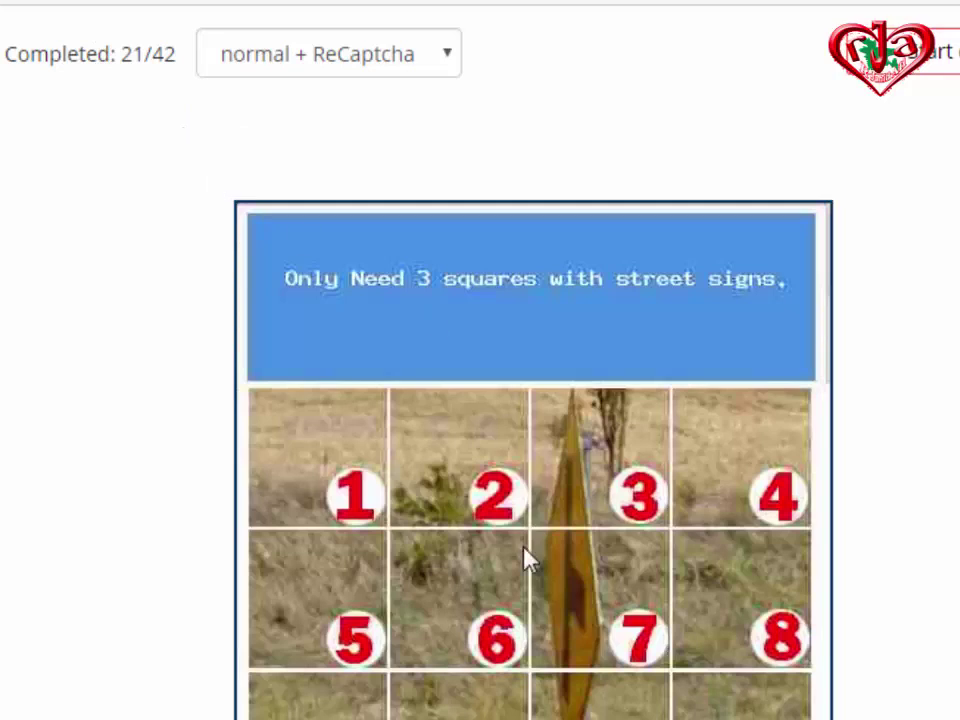
# Step: Enter 37b as the answer to the hinted street-sign squares captcha
pyautogui.scroll(-3, 540, 551)
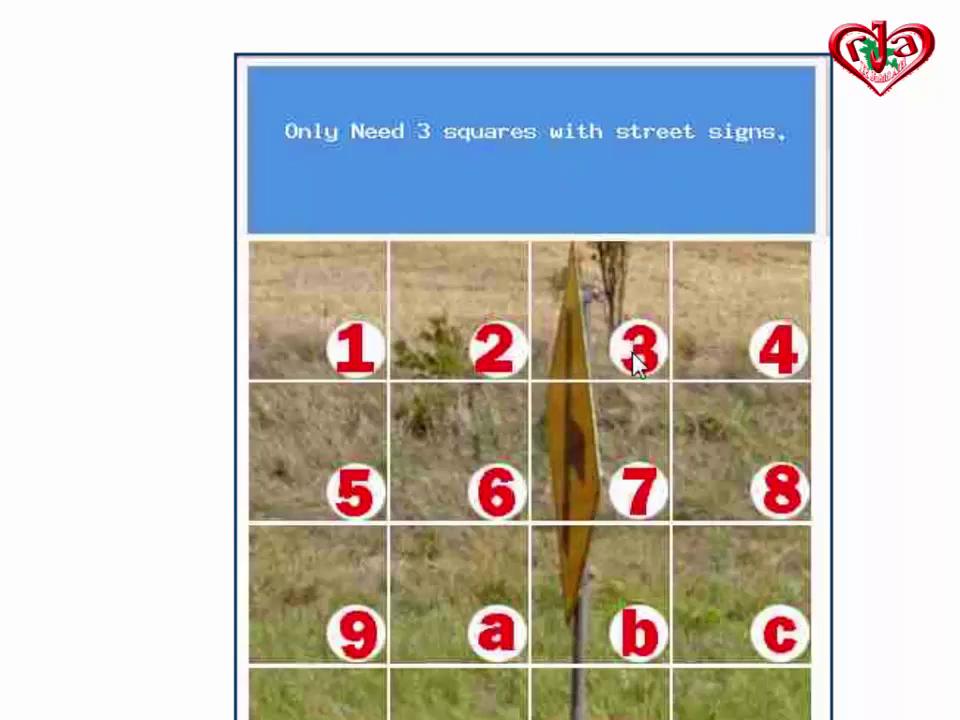
pyautogui.scroll(-3, 622, 645)
pyautogui.scroll(-2, 600, 600)
pyautogui.click(581, 553)
pyautogui.write('3')
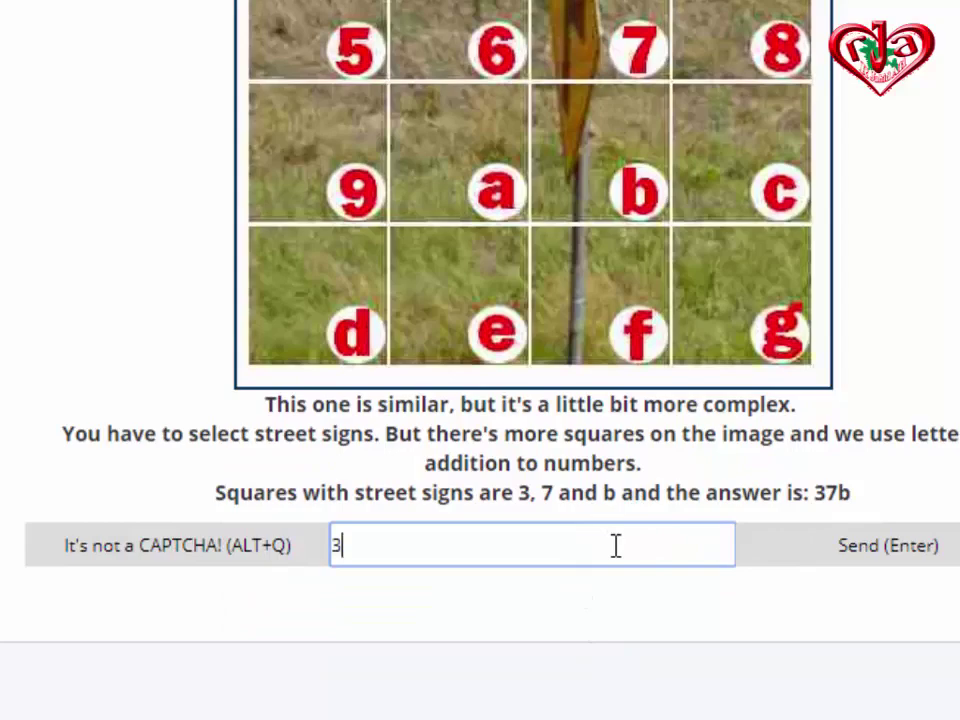
pyautogui.write('7b')
pyautogui.scroll(-5, 589, 534)
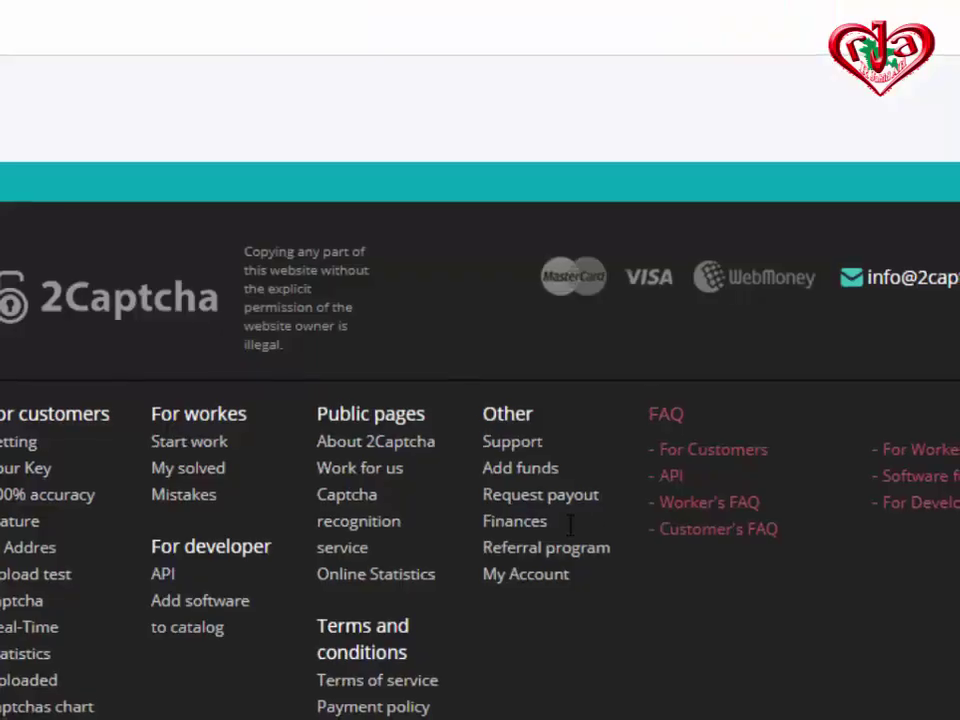
# Step: Answer the unhinted street-sign grid with squares 6ae and send it
pyautogui.scroll(5, 560, 152)
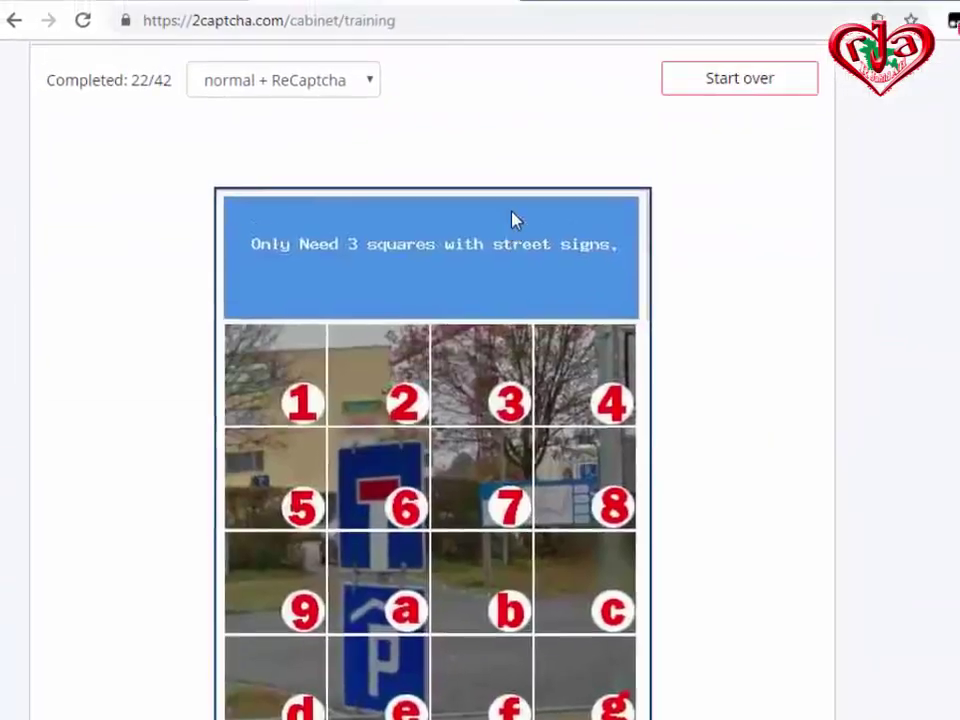
pyautogui.scroll(-2, 403, 433)
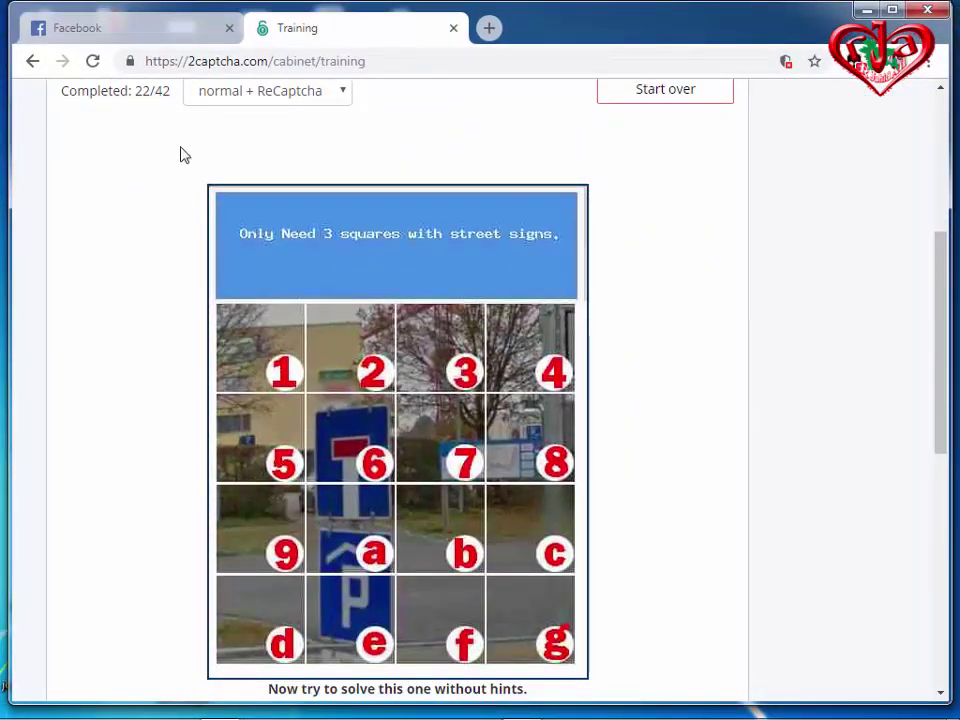
pyautogui.scroll(-1, 502, 420)
pyautogui.scroll(-1, 502, 420)
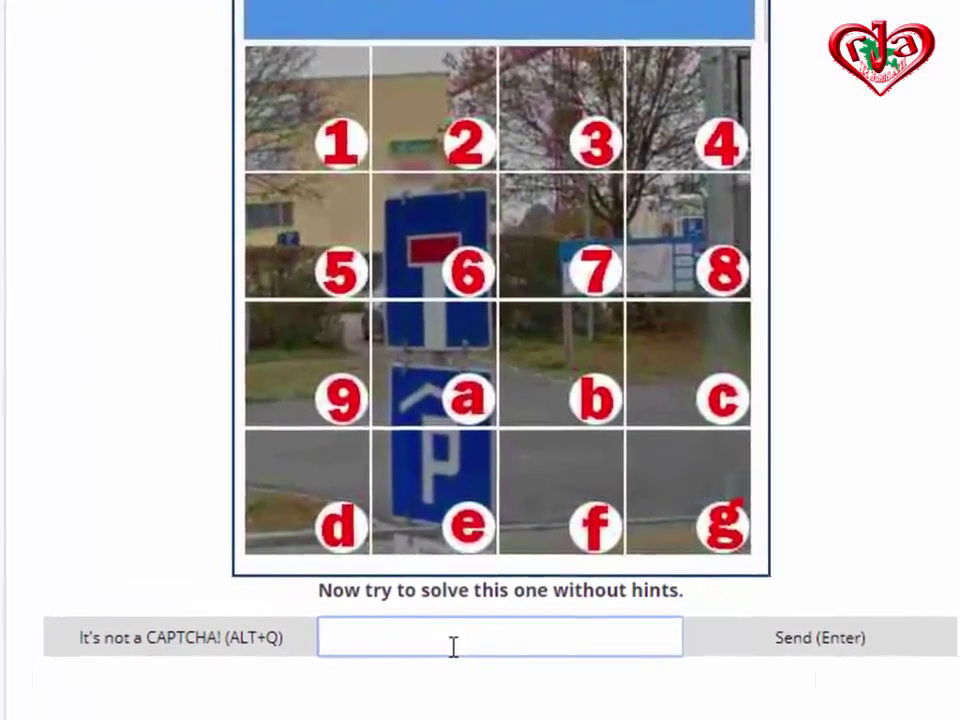
pyautogui.write('6ae')
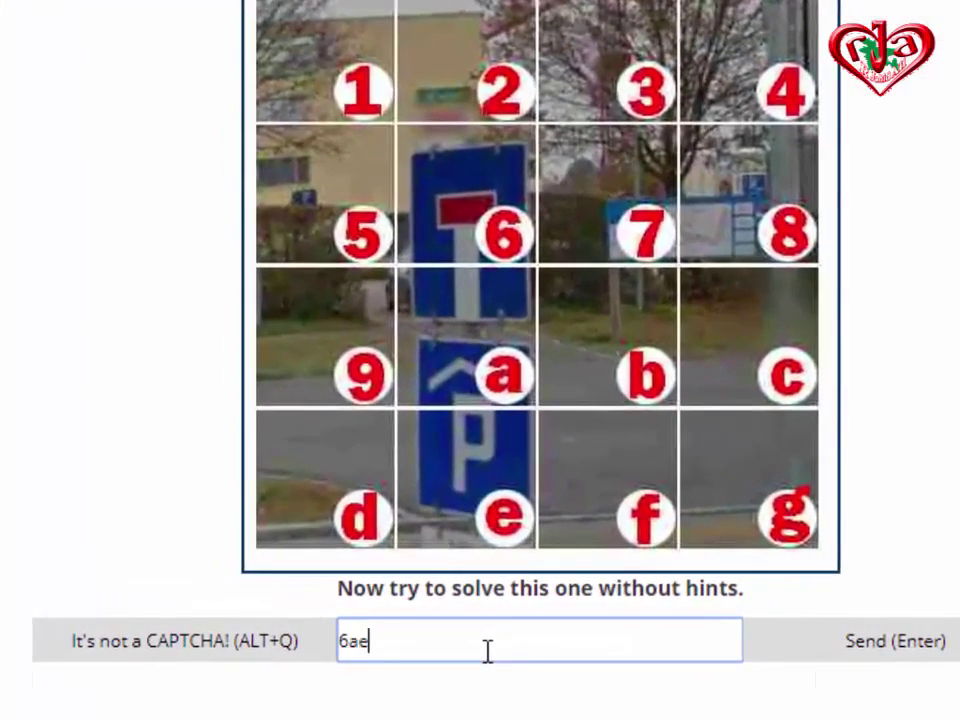
pyautogui.press('Return')
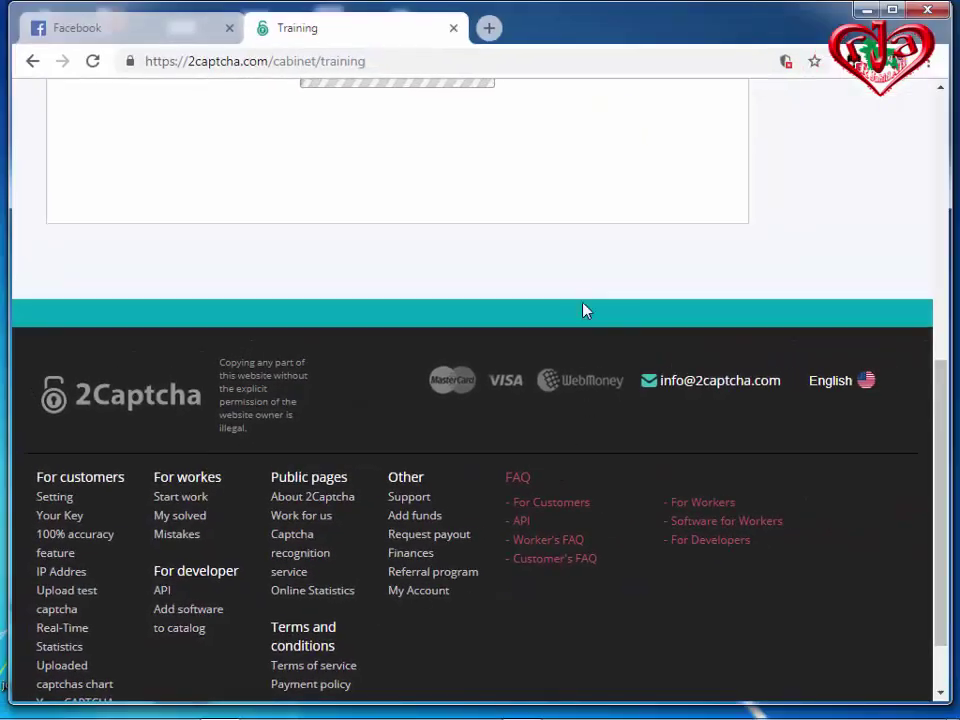
pyautogui.scroll(3, 586, 300)
# Step: Mark the Czech forum question with 'It's not a CAPTCHA!'
pyautogui.scroll(3, 589, 285)
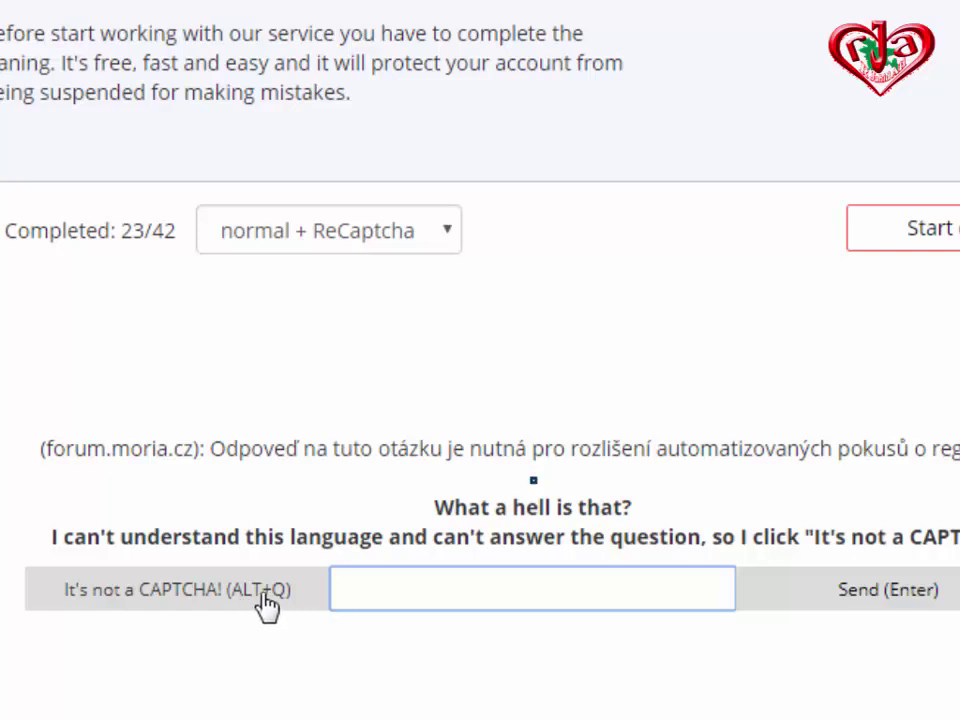
pyautogui.click(205, 598)
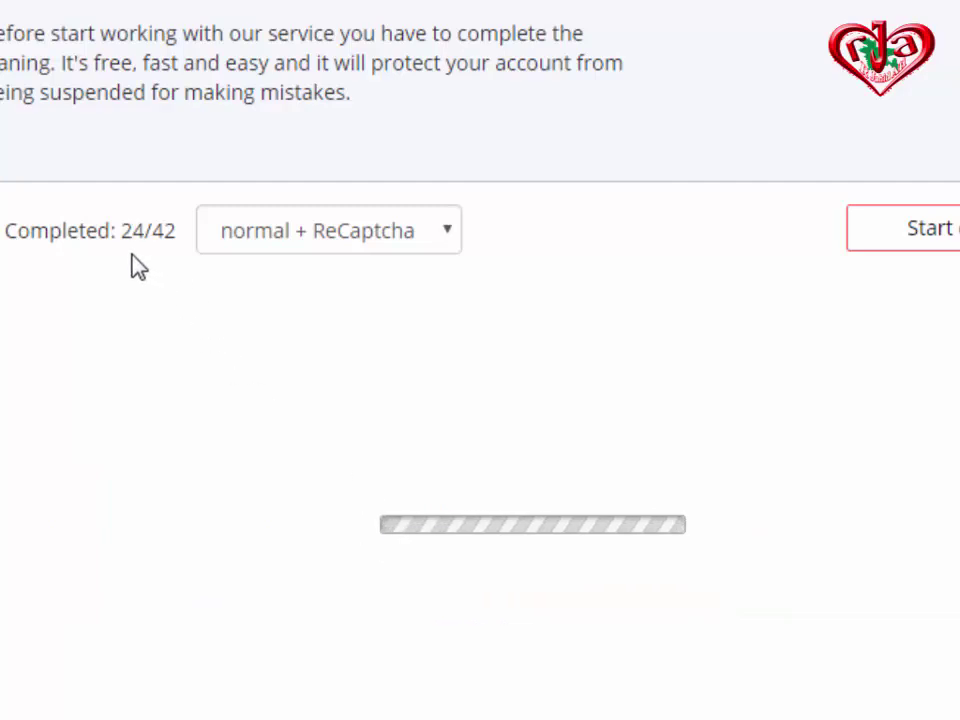
# Step: Scroll through the street-numbers challenge while its answer 1359 is sent
pyautogui.scroll(-3, 461, 574)
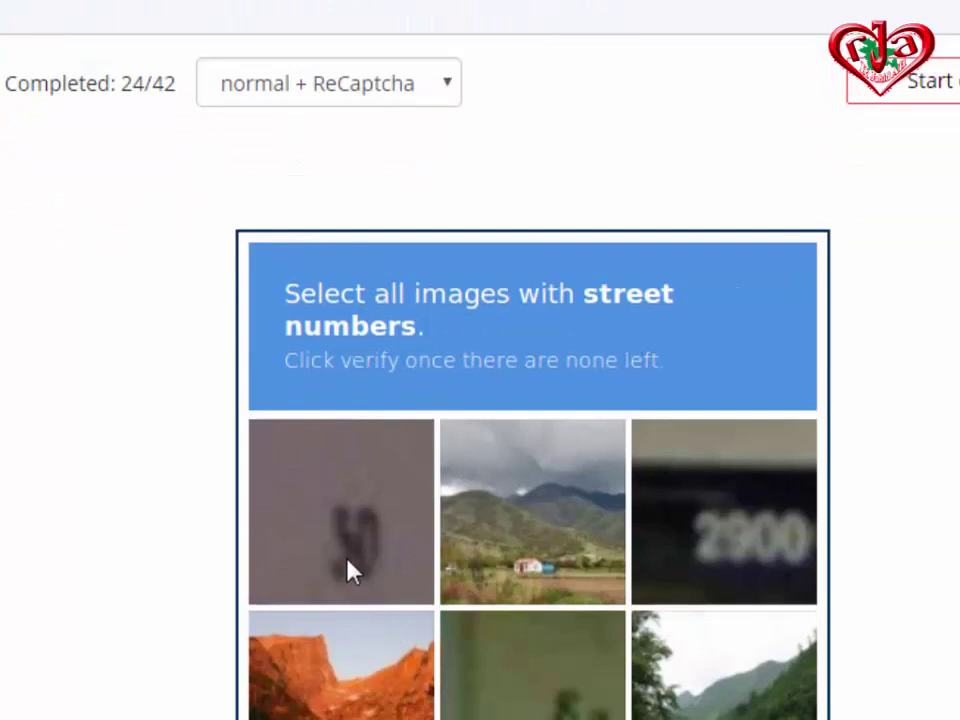
pyautogui.scroll(-6, 553, 477)
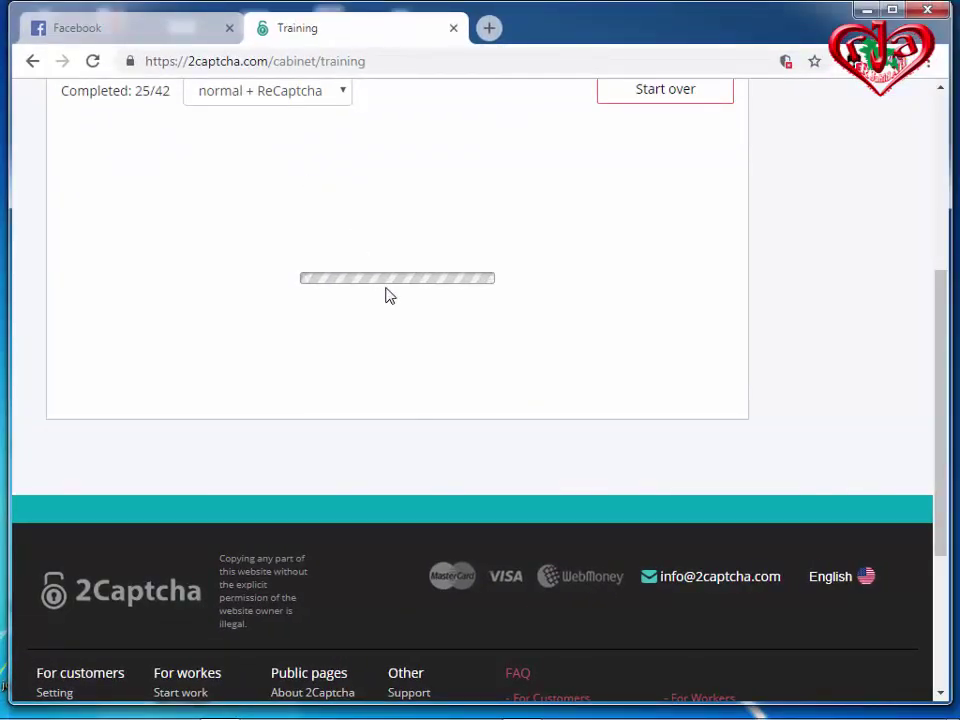
pyautogui.scroll(2, 108, 347)
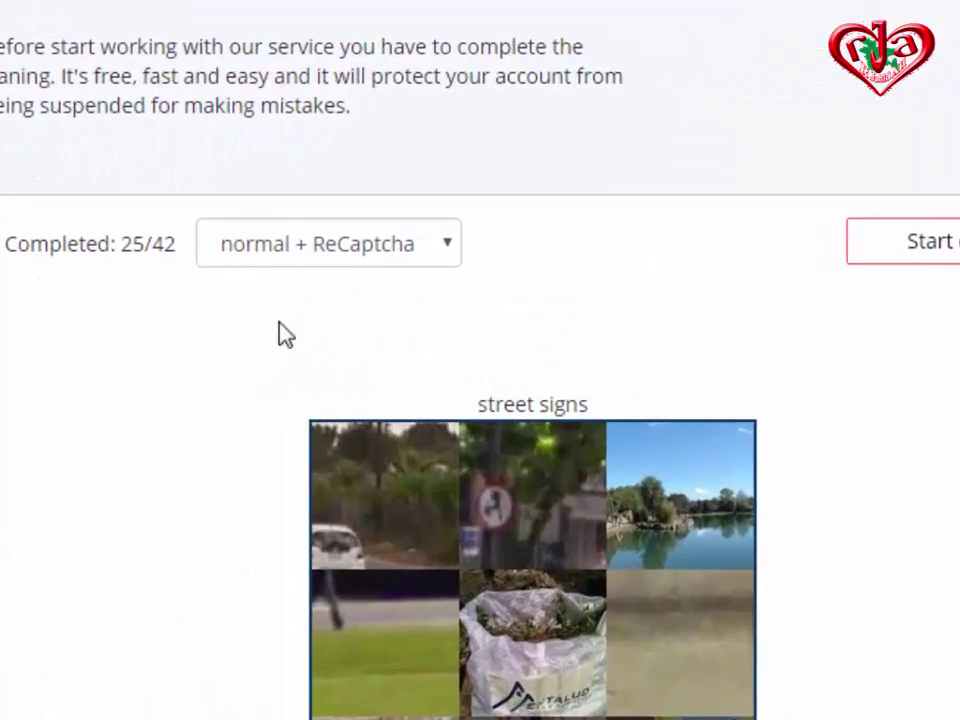
# Step: Answer the street-signs grid with 2789 and send it
pyautogui.scroll(-1, 530, 527)
pyautogui.scroll(-2, 734, 492)
pyautogui.write('27')
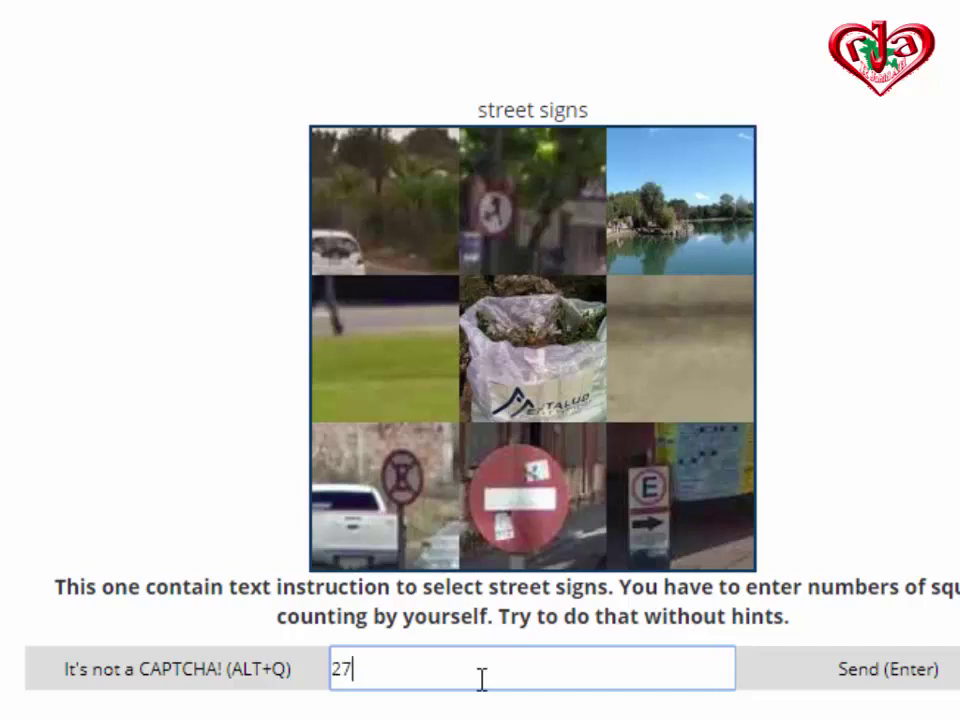
pyautogui.write('87')
pyautogui.press('Return')
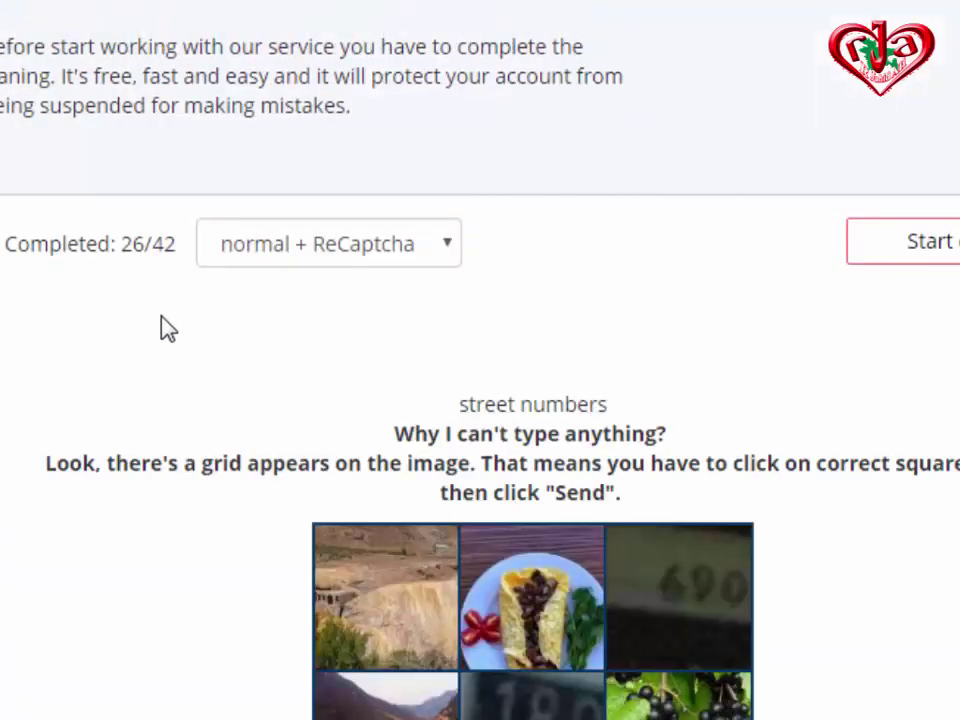
# Step: Select the street-number tiles 690, 189 and 425 and send them
pyautogui.scroll(-3, 740, 610)
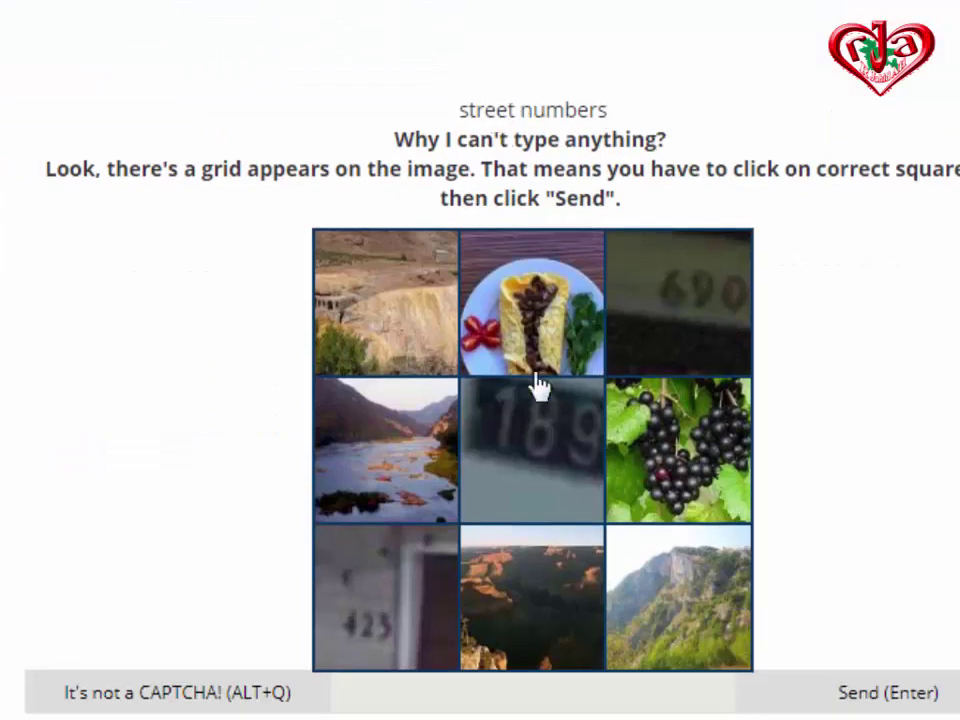
pyautogui.scroll(-1, 612, 455)
pyautogui.scroll(-2, 612, 455)
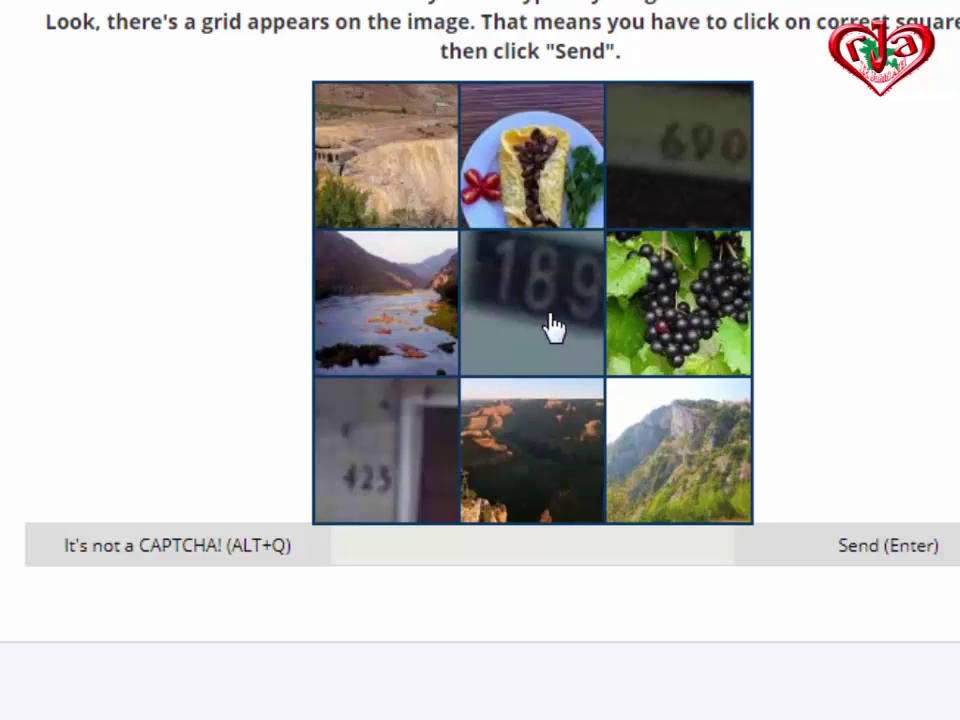
pyautogui.scroll(2, 600, 294)
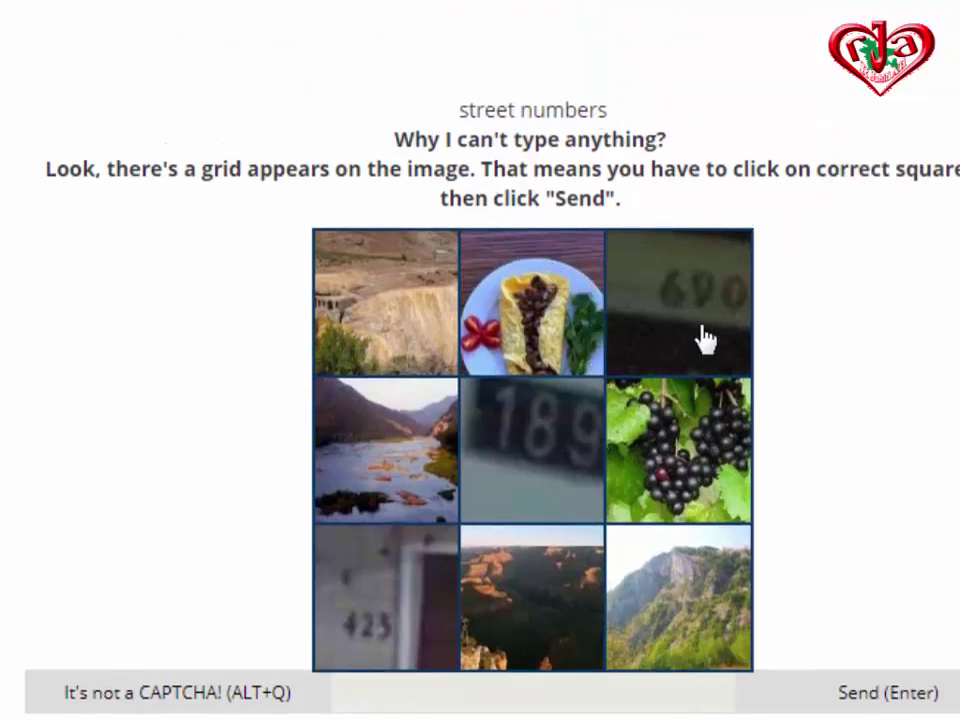
pyautogui.click(697, 320)
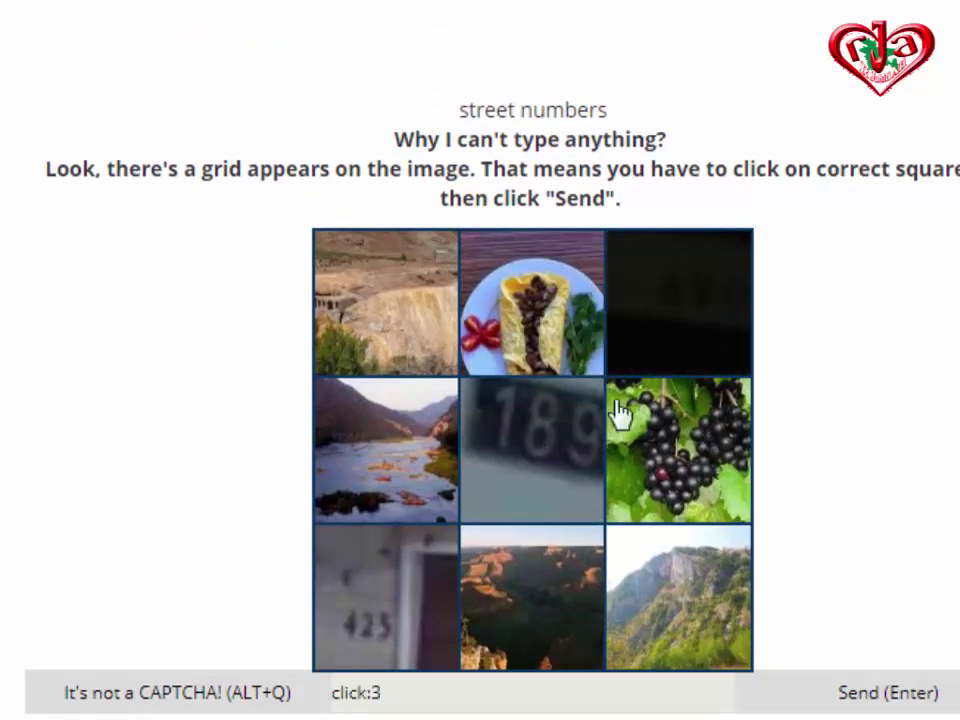
pyautogui.click(525, 454)
pyautogui.click(383, 627)
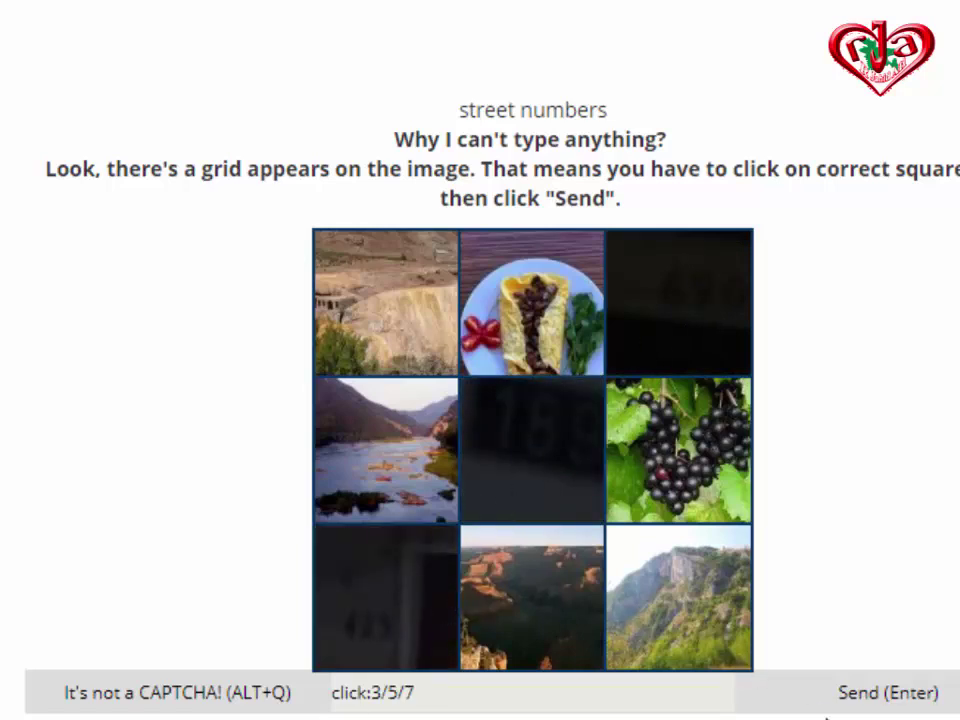
pyautogui.click(885, 705)
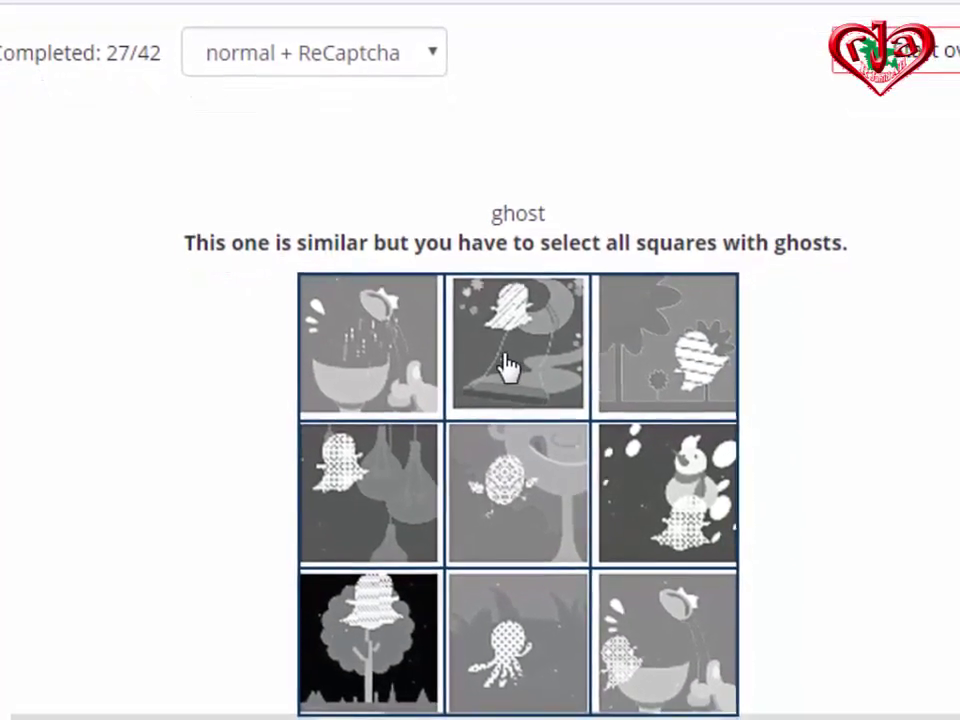
# Step: Select the ghost tiles 2, 3, 4, 6, 7 and 9, unmark the octopus tile, and send the answer
pyautogui.click(510, 382)
pyautogui.click(692, 366)
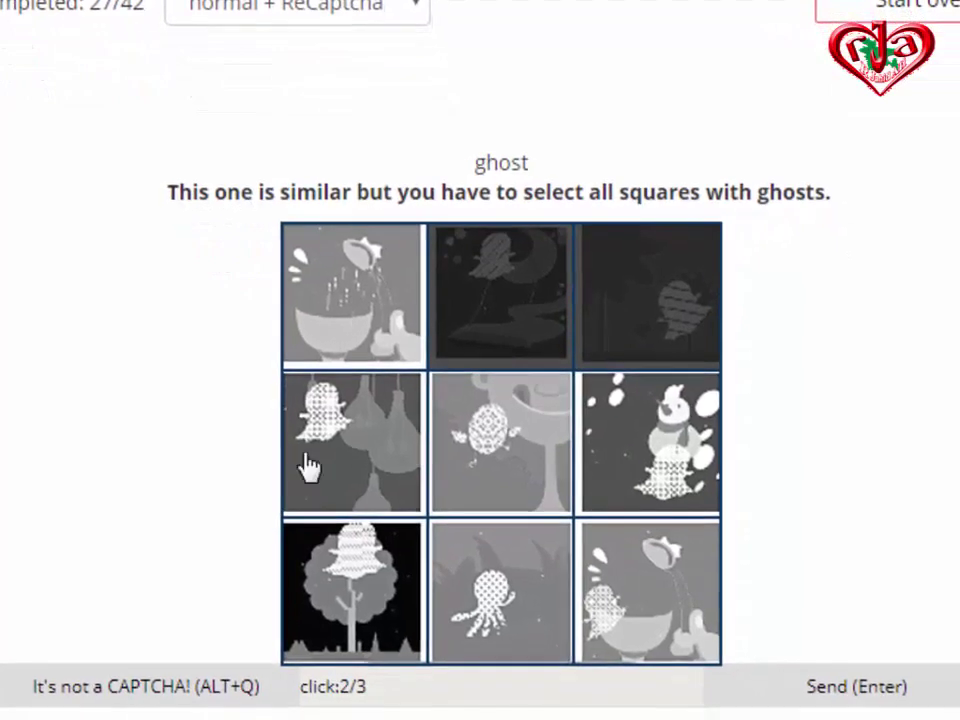
pyautogui.click(355, 474)
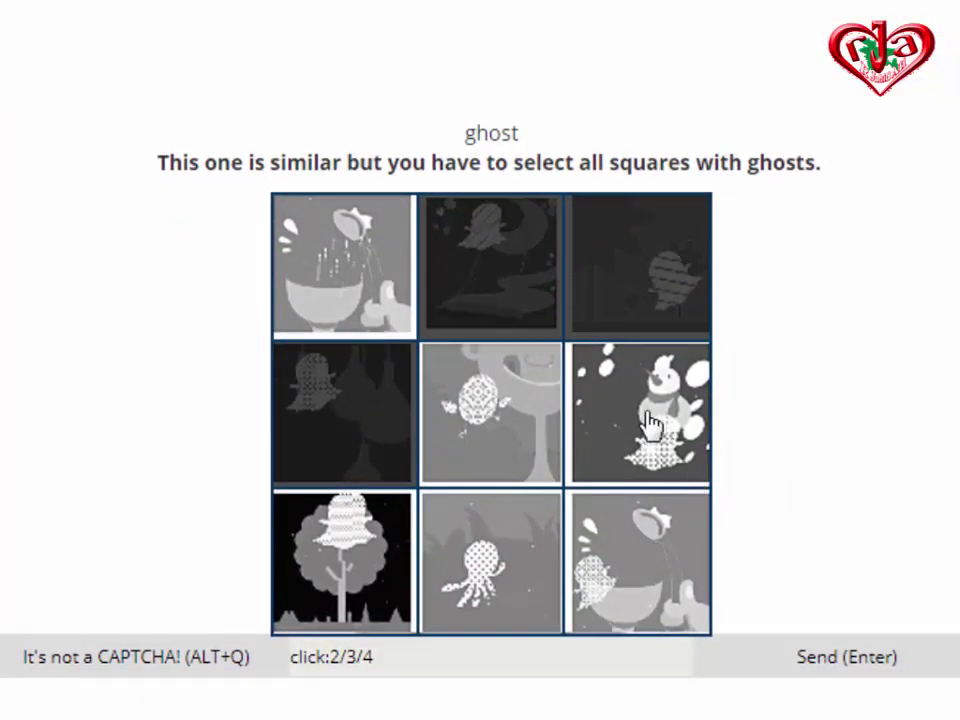
pyautogui.click(648, 422)
pyautogui.click(528, 591)
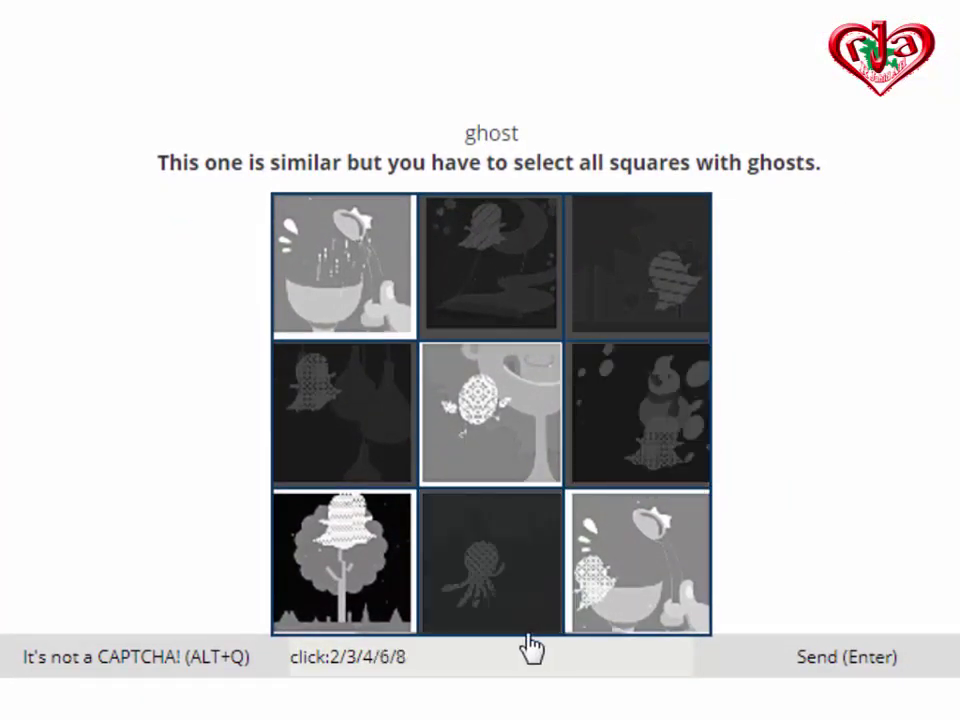
pyautogui.click(390, 577)
pyautogui.click(625, 565)
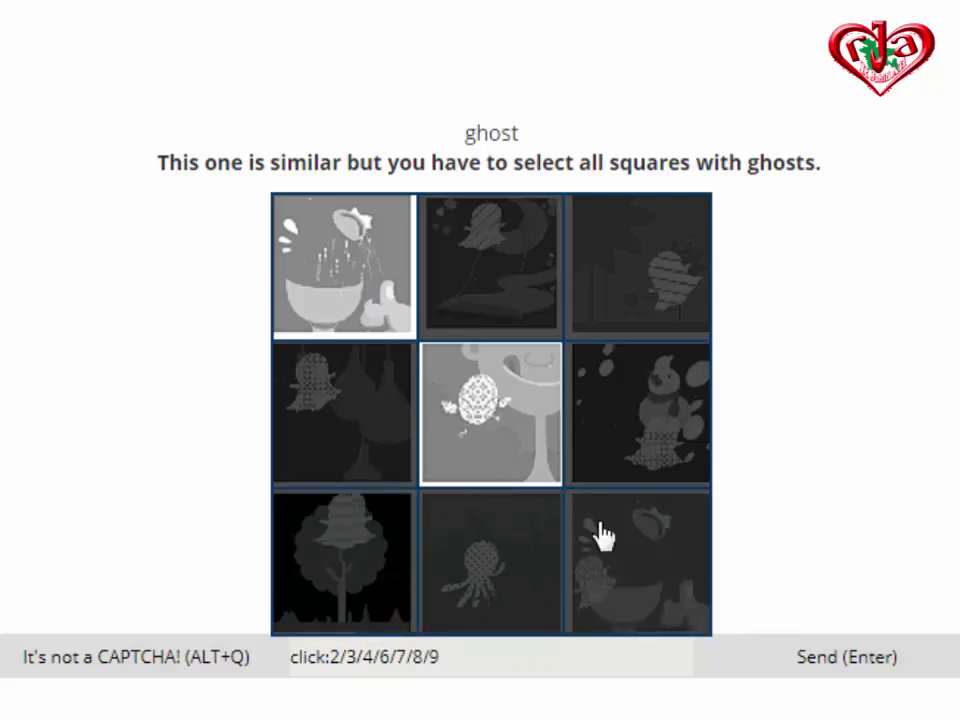
pyautogui.click(510, 618)
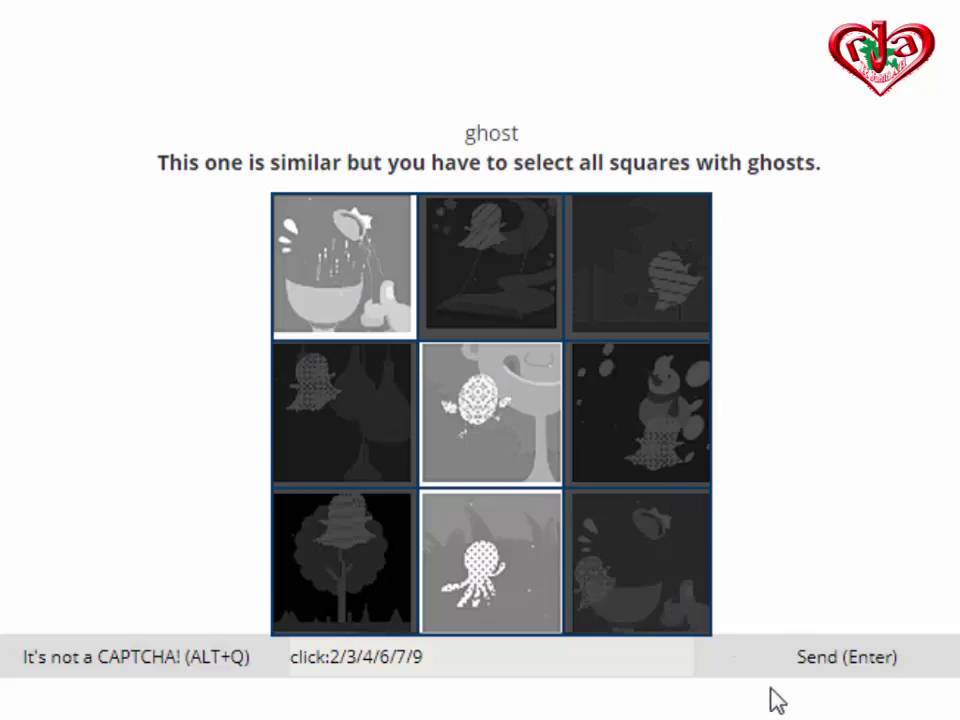
pyautogui.click(832, 662)
pyautogui.write('exa')
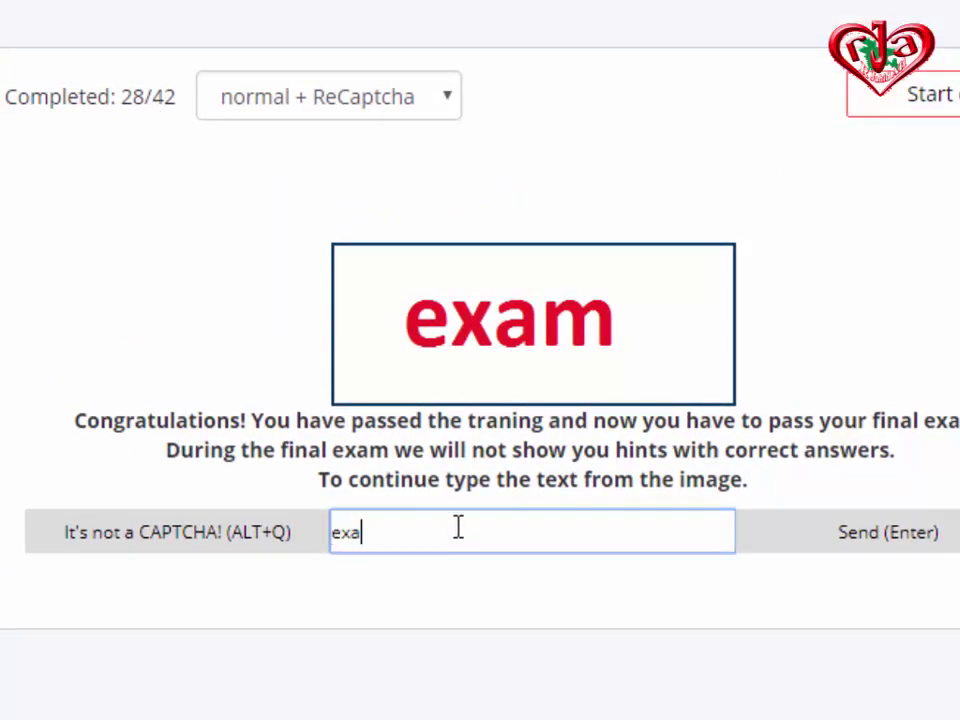
# Step: Answer the first four text captchas with m, 757, v8z4jr and yxzfmnf4
pyautogui.write('m')
pyautogui.press('Return')
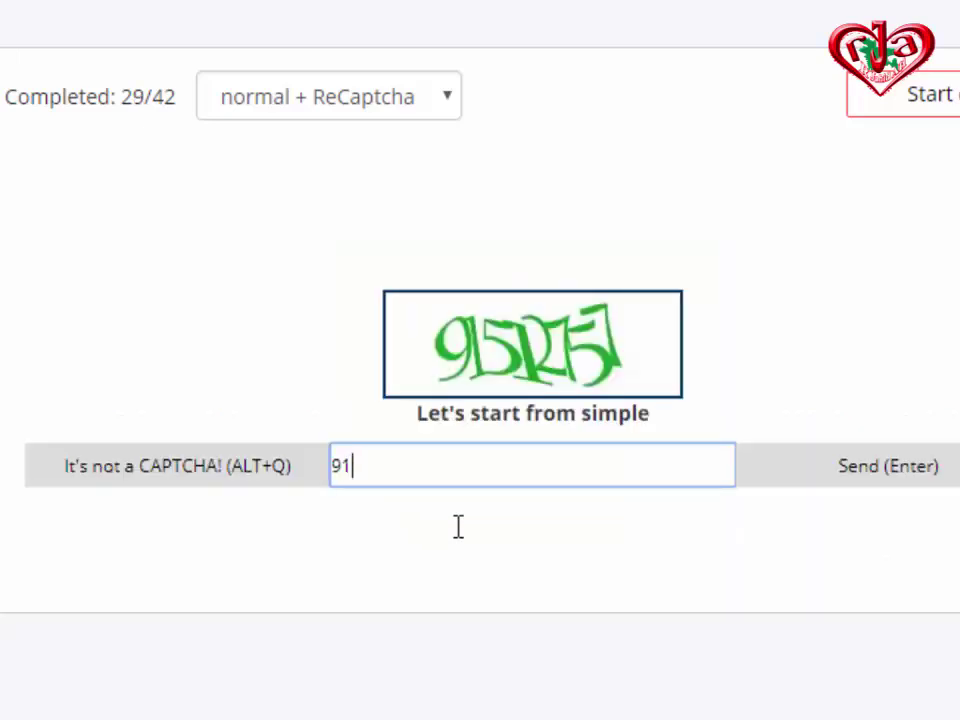
pyautogui.write('5127')
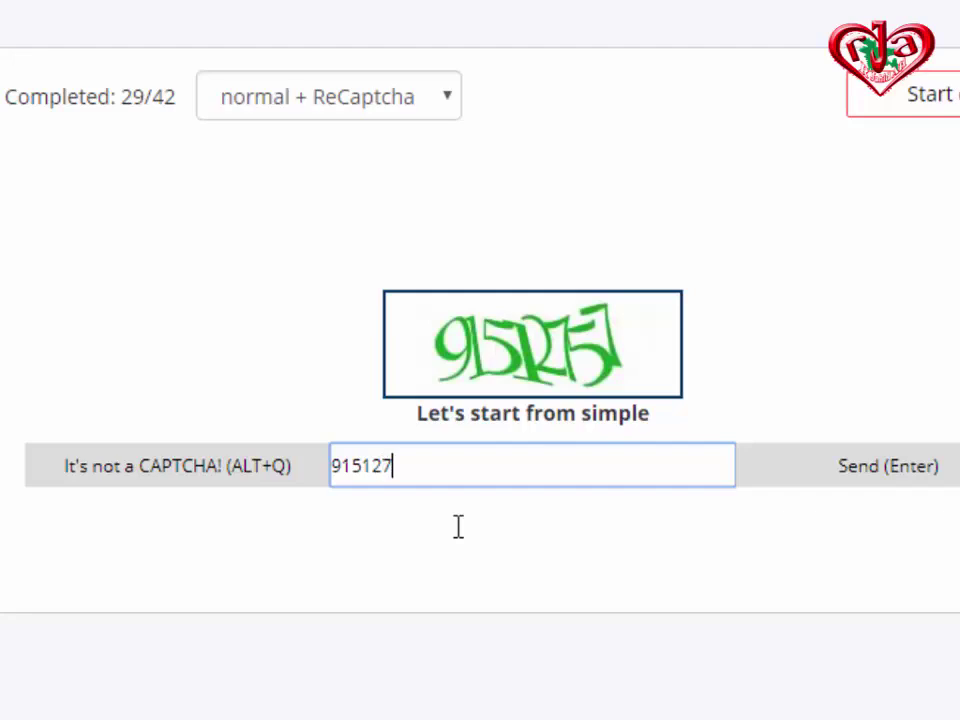
pyautogui.write('57')
pyautogui.press('Return')
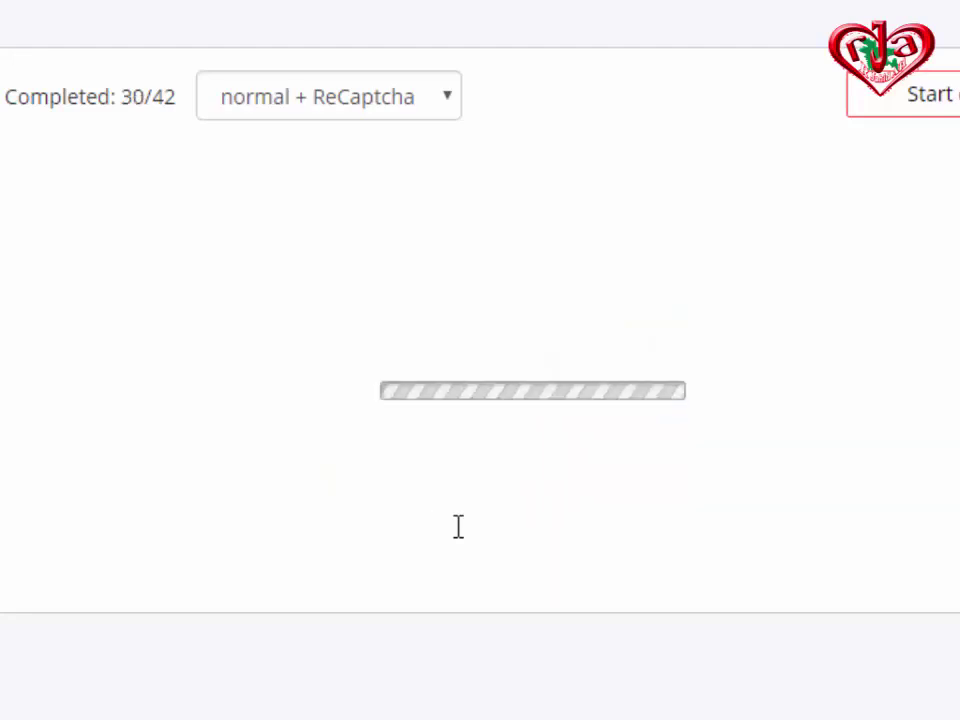
pyautogui.write('v8')
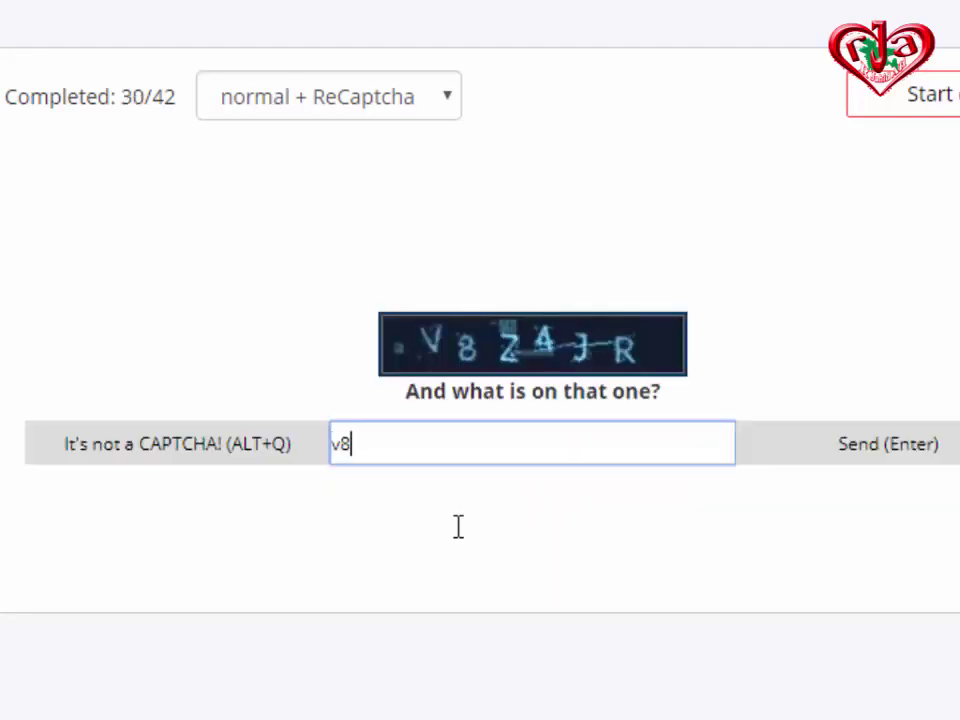
pyautogui.write('z4jr')
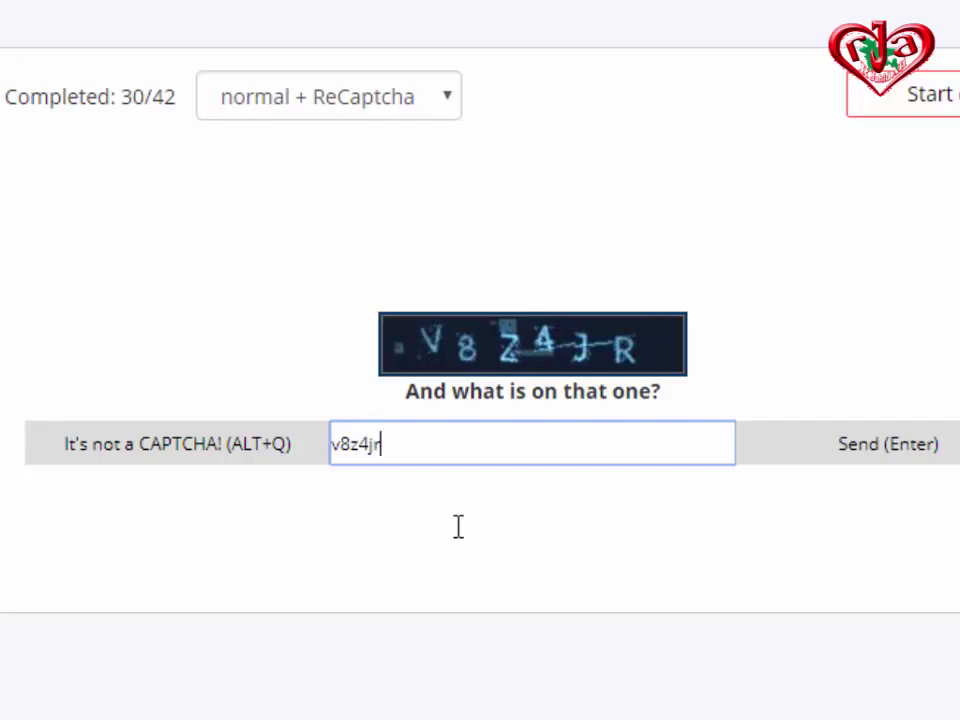
pyautogui.press('Return')
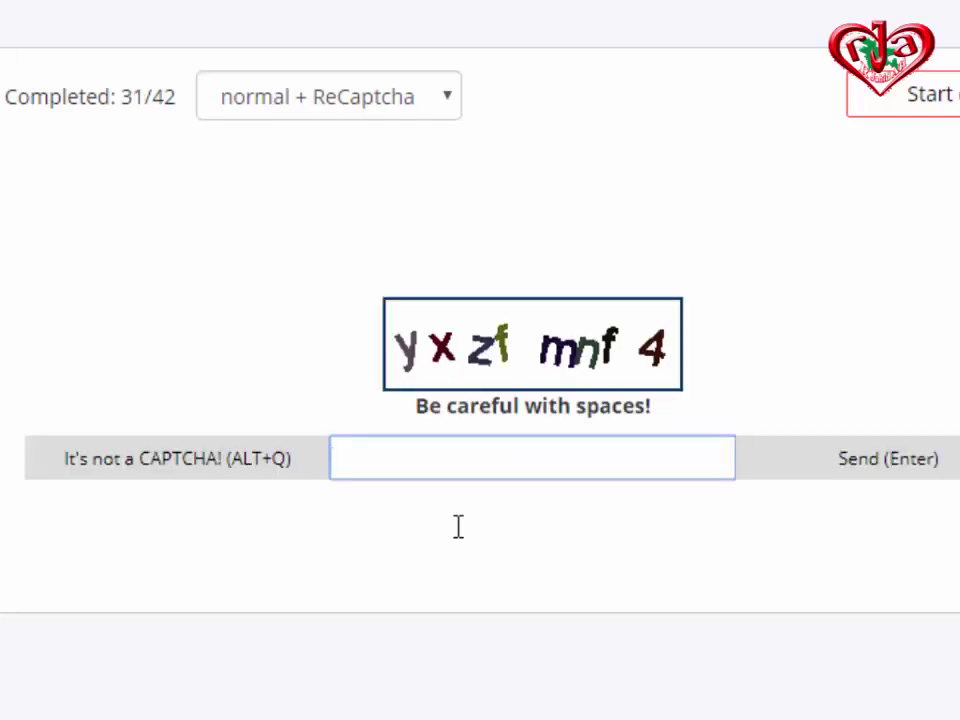
pyautogui.write('yxzf')
pyautogui.write('mnf4')
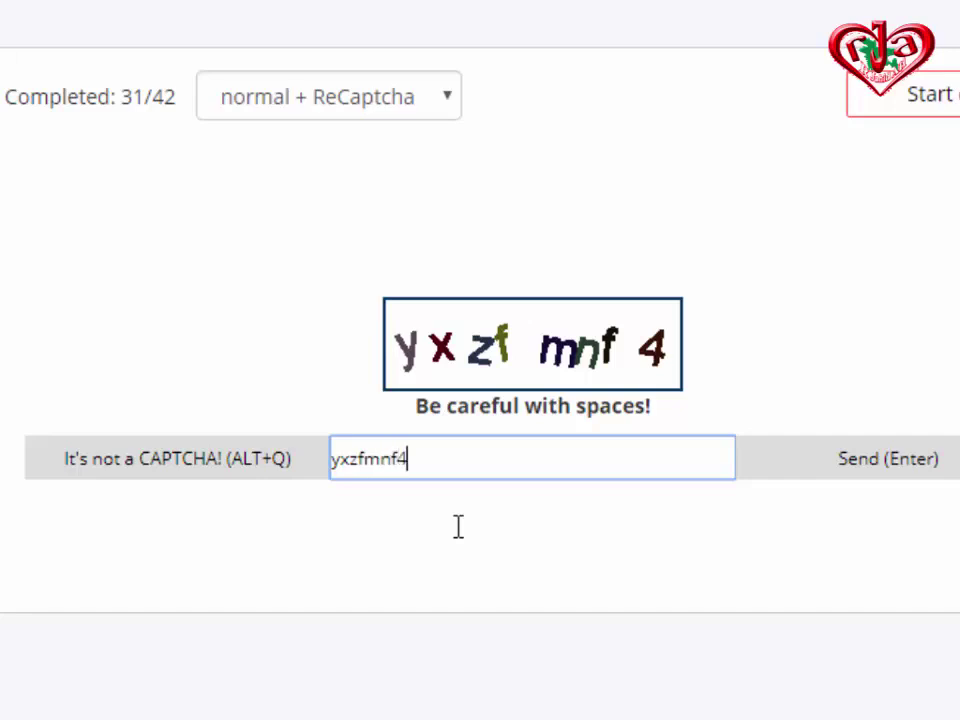
pyautogui.press('Return')
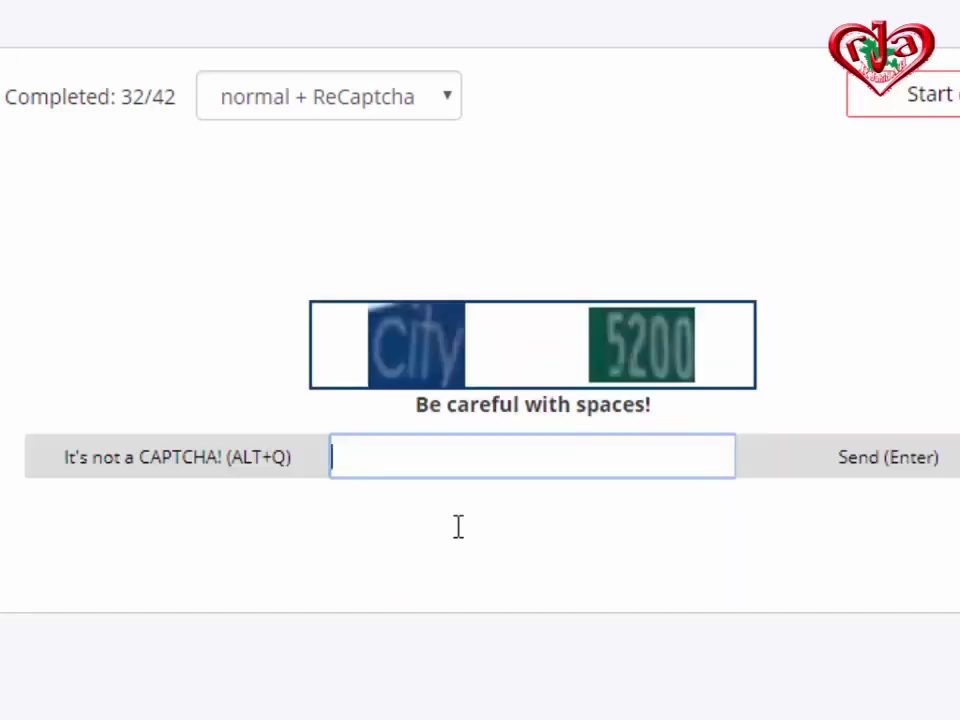
# Step: Answer the next four captchas with city 5200, qtz, disme and Hnnxv
pyautogui.write('city ')
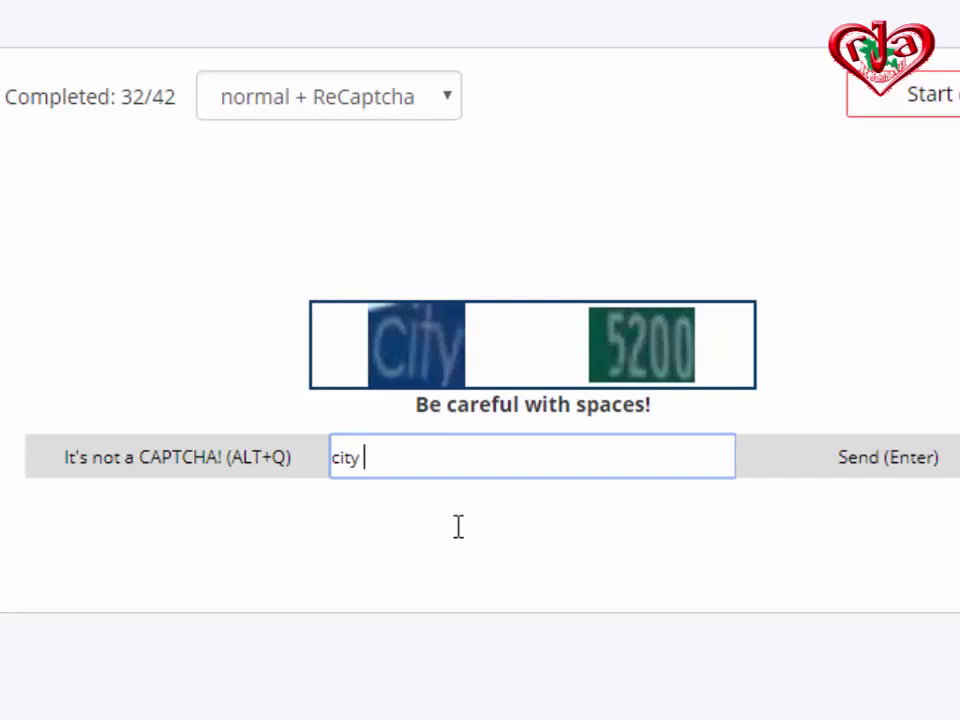
pyautogui.write('5200')
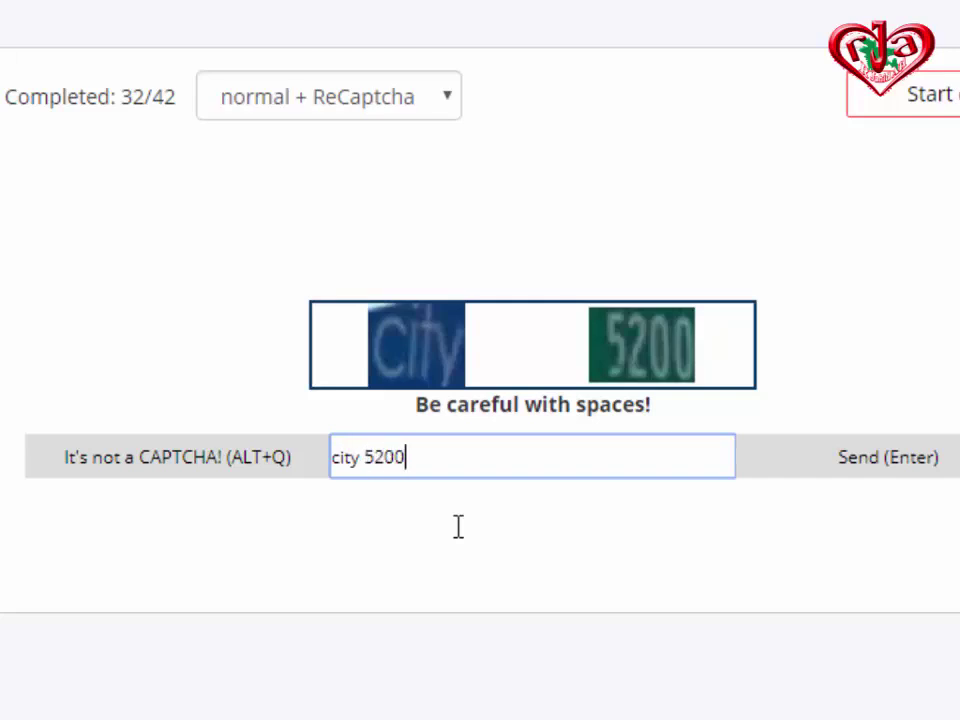
pyautogui.press('Return')
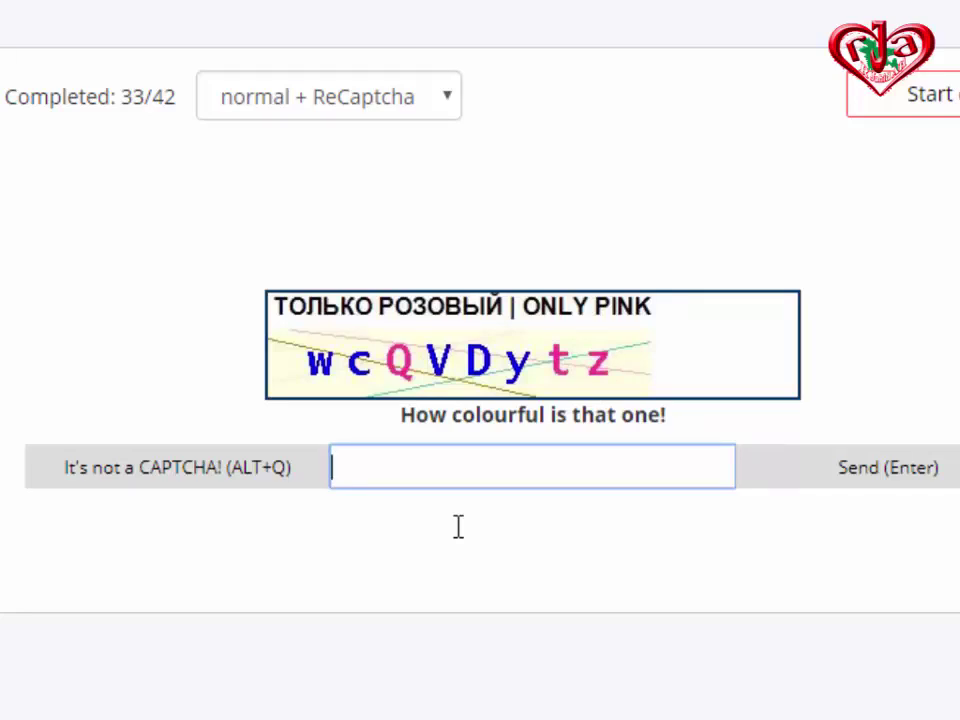
pyautogui.write('qtz')
pyautogui.press('Return')
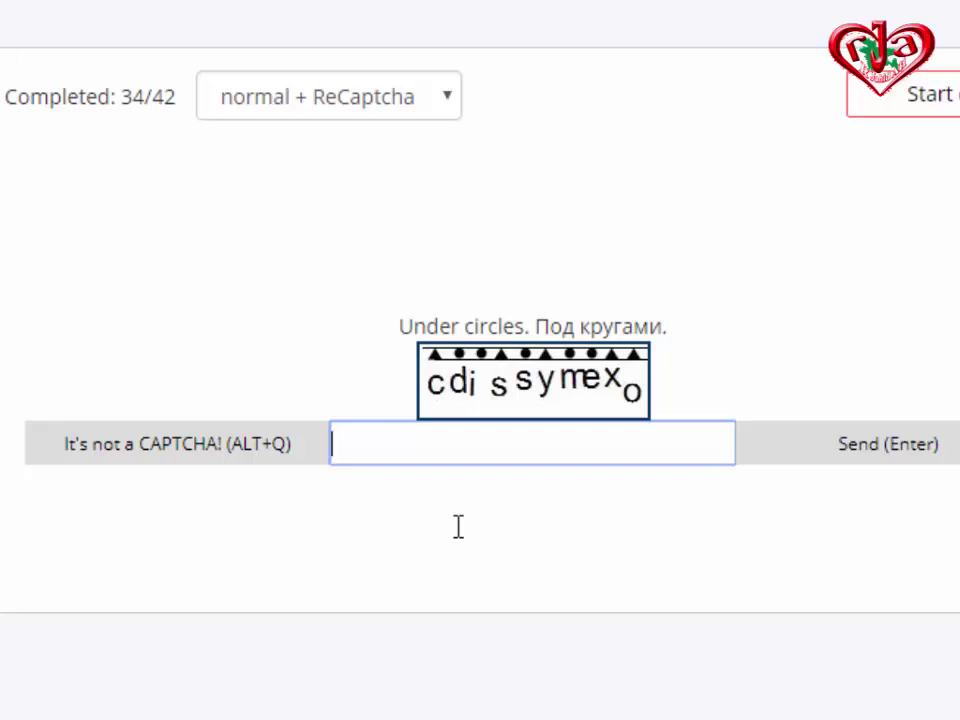
pyautogui.write('di')
pyautogui.write('sm')
pyautogui.write('e')
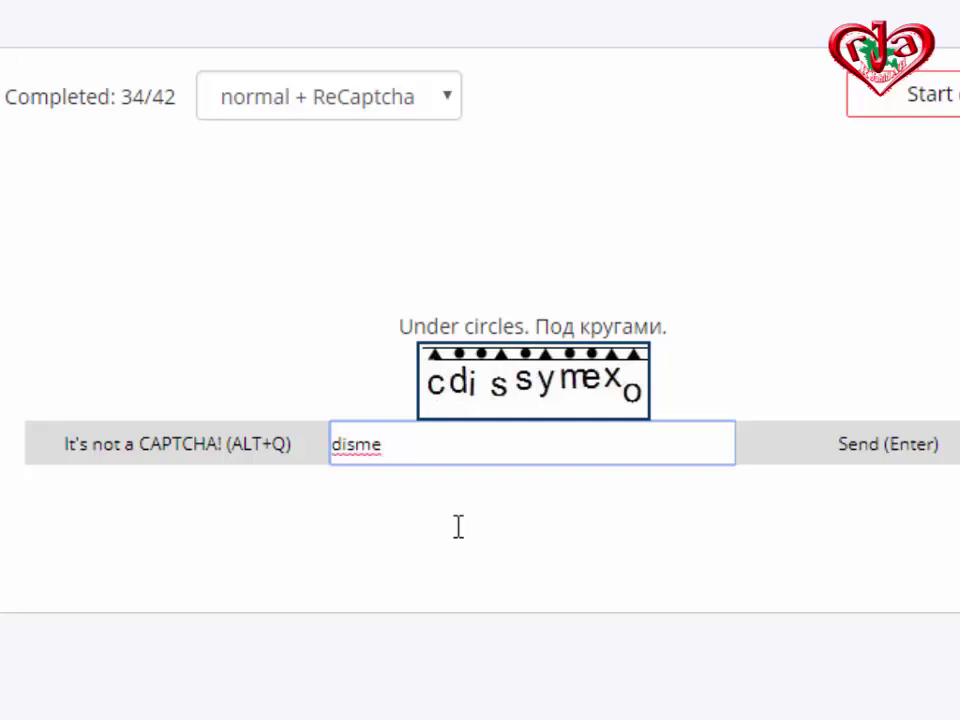
pyautogui.press('Return')
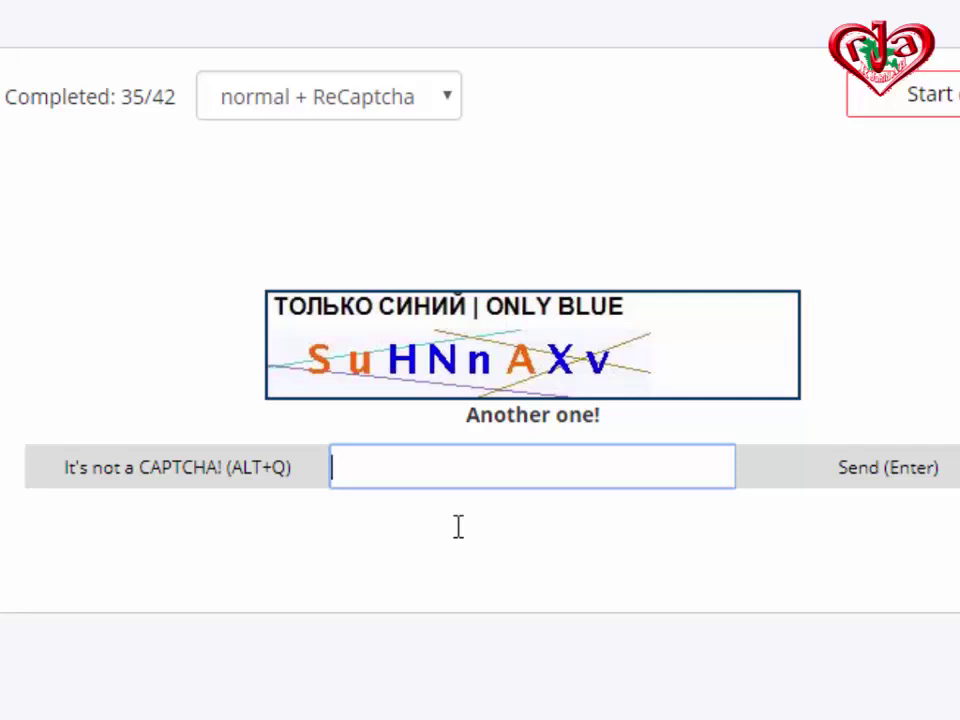
pyautogui.write('Hnn')
pyautogui.write('xv')
pyautogui.press('Return')
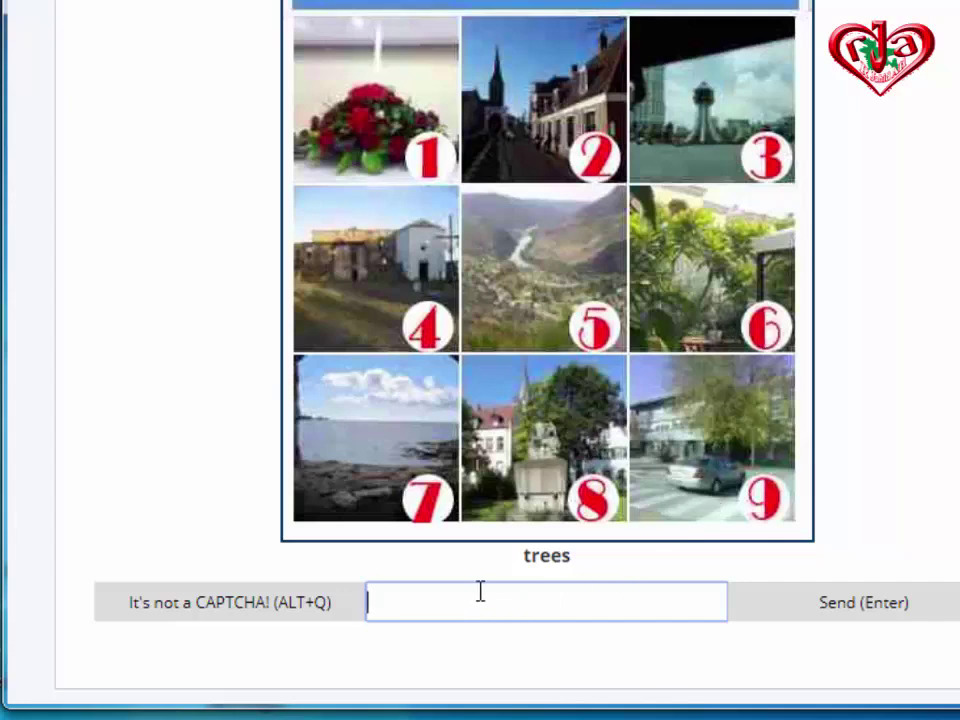
# Step: Submit 5689 as the answer to the trees picture captcha
pyautogui.write('57')
pyautogui.press('BackSpace')
pyautogui.write('6')
pyautogui.write('89')
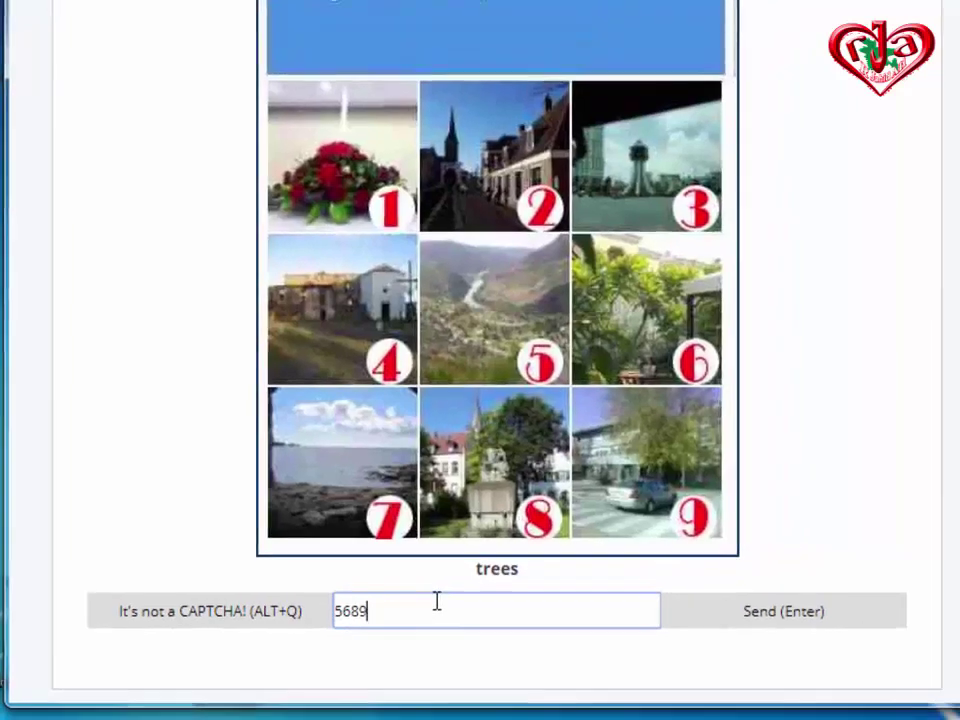
pyautogui.press('Return')
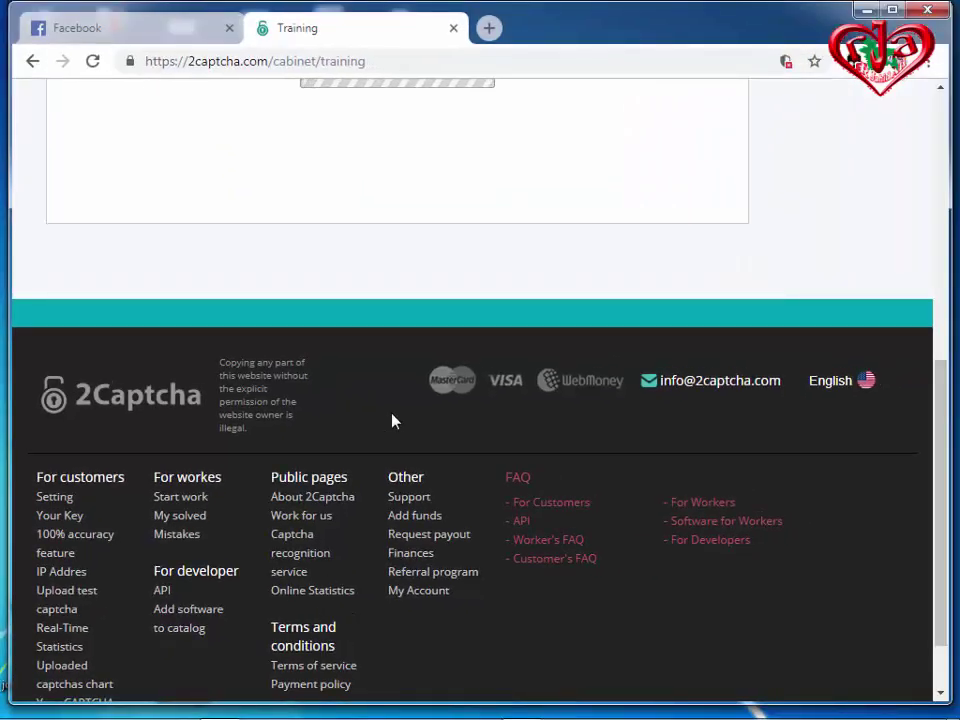
# Step: Remove the stray 5 from the field, then answer flowers with 578 and street signs with 9ab
pyautogui.scroll(1, 497, 255)
pyautogui.scroll(-3, 516, 413)
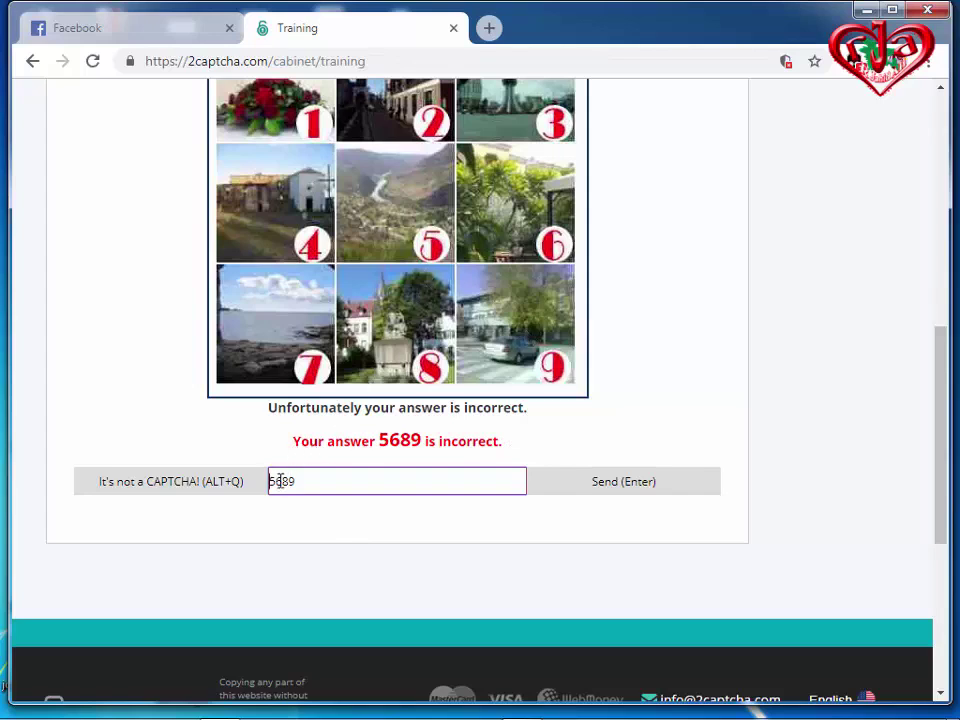
pyautogui.moveTo(274, 481); pyautogui.dragTo(254, 505)
pyautogui.press('BackSpace')
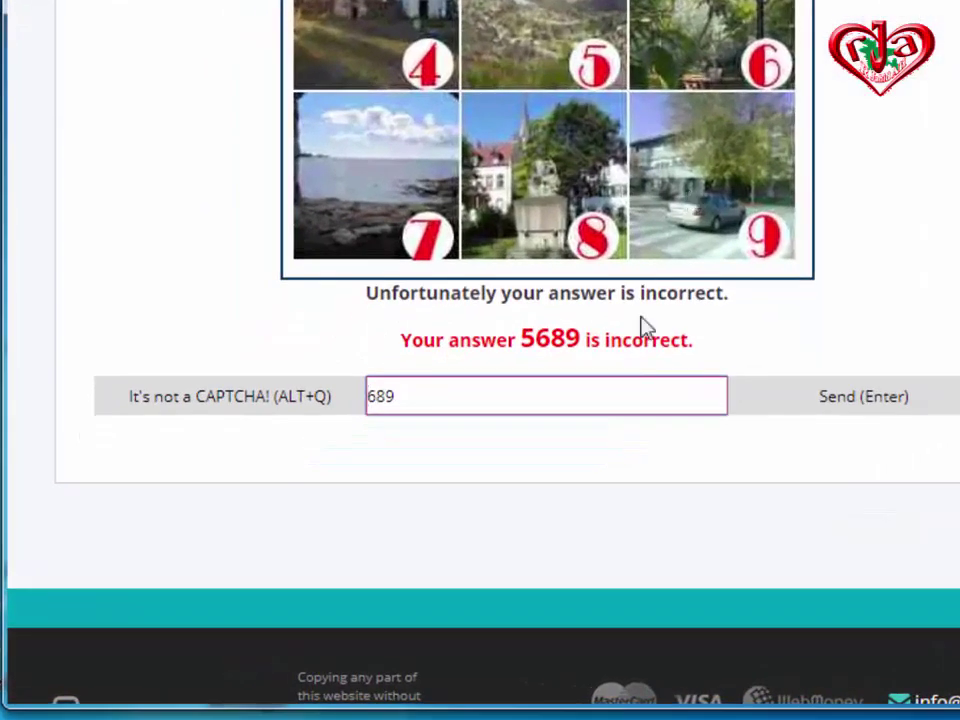
pyautogui.scroll(-5, 637, 367)
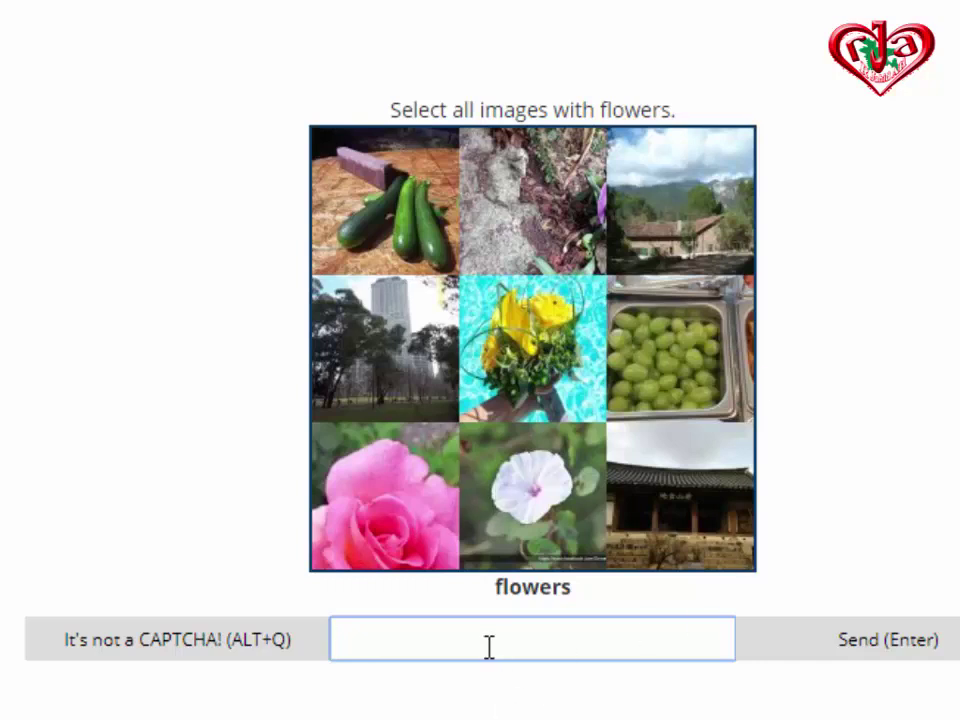
pyautogui.write('5')
pyautogui.write('78')
pyautogui.press('Return')
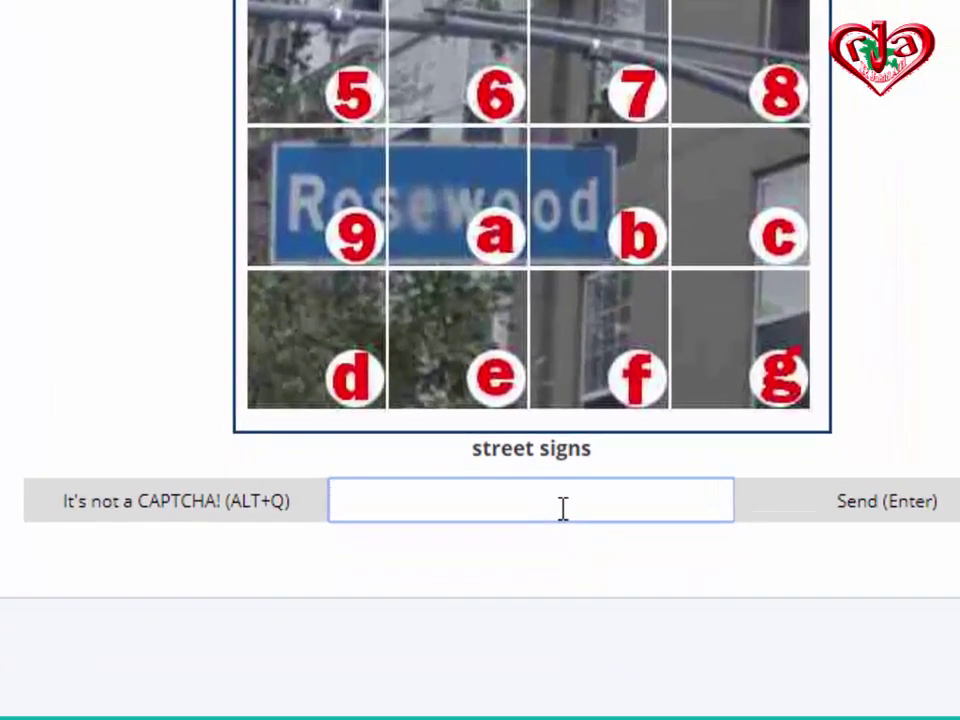
pyautogui.write('9a')
pyautogui.write('b')
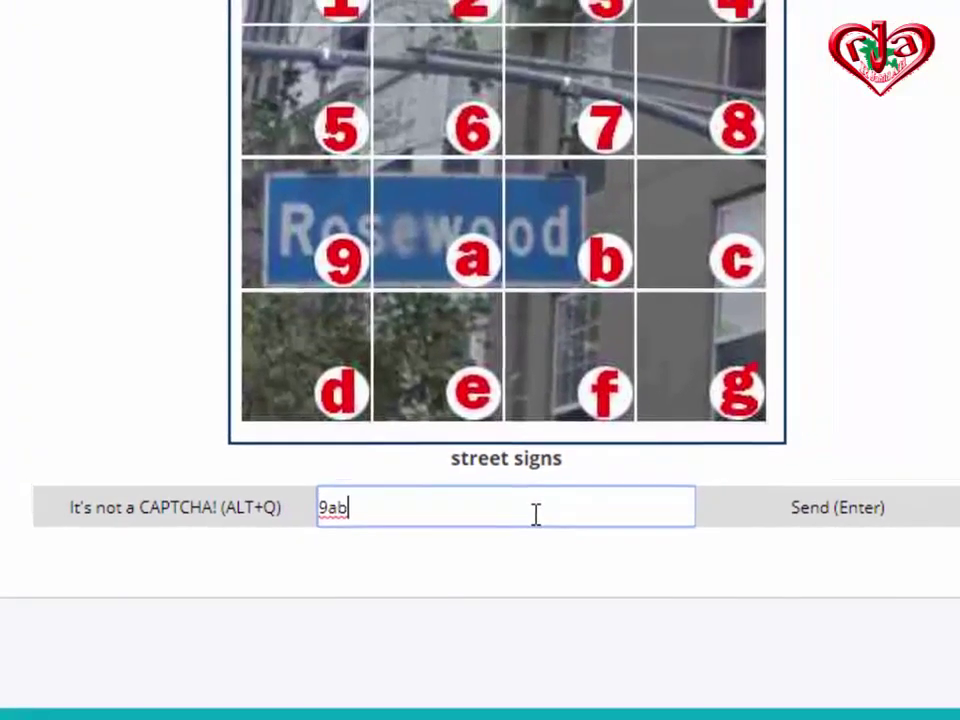
pyautogui.press('Return')
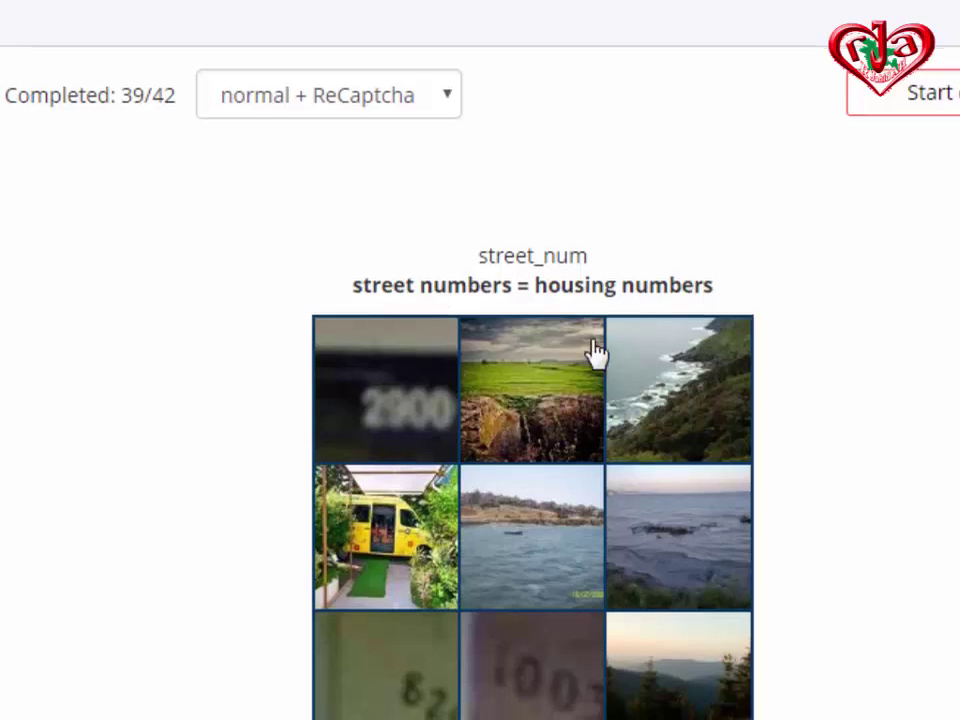
# Step: Select the 2900, bottom-left and 1001 street-number tiles and send the answer
pyautogui.scroll(-3, 594, 347)
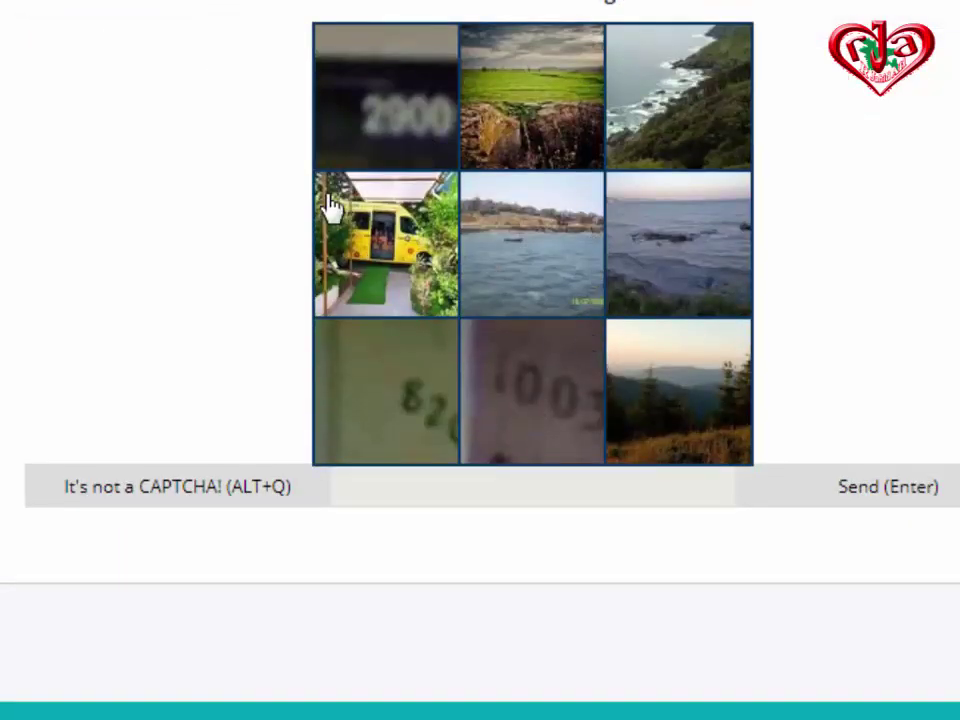
pyautogui.scroll(3, 540, 497)
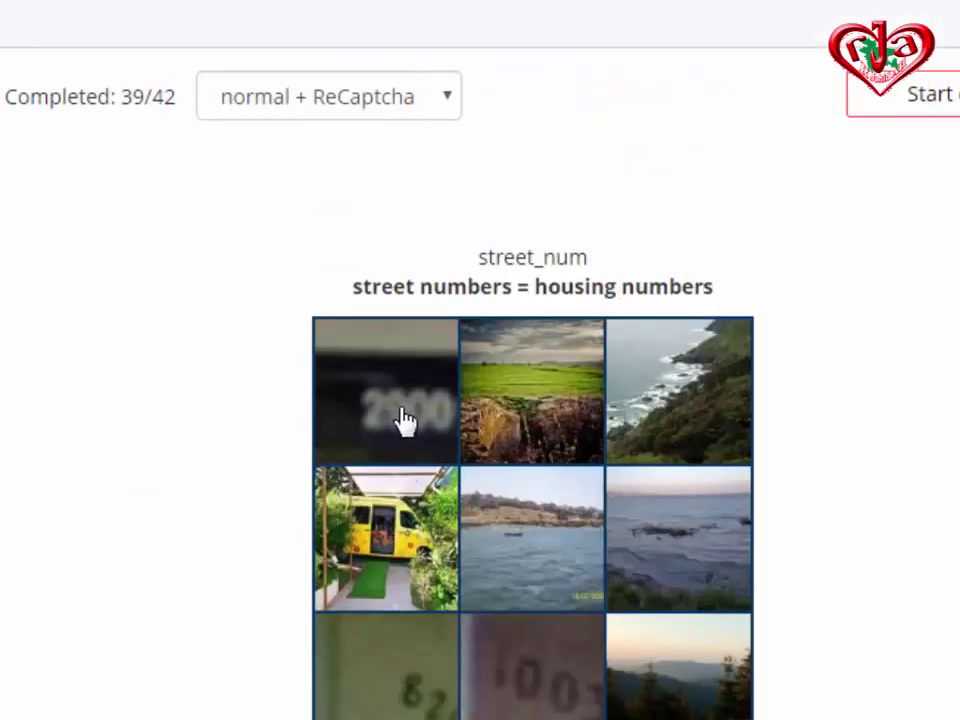
pyautogui.click(401, 420)
pyautogui.click(410, 697)
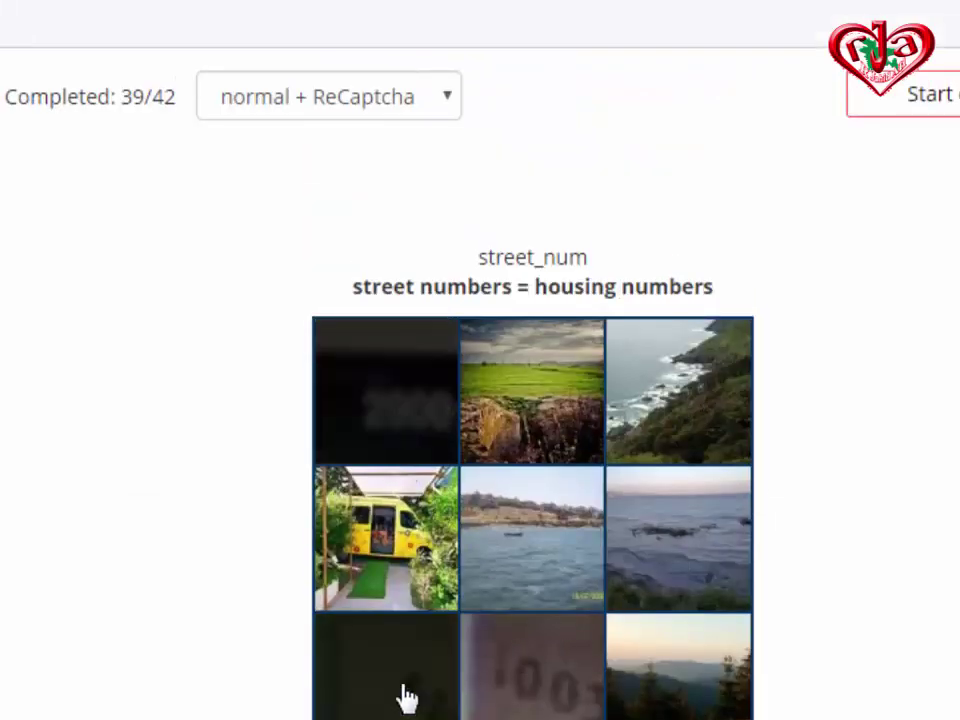
pyautogui.click(531, 705)
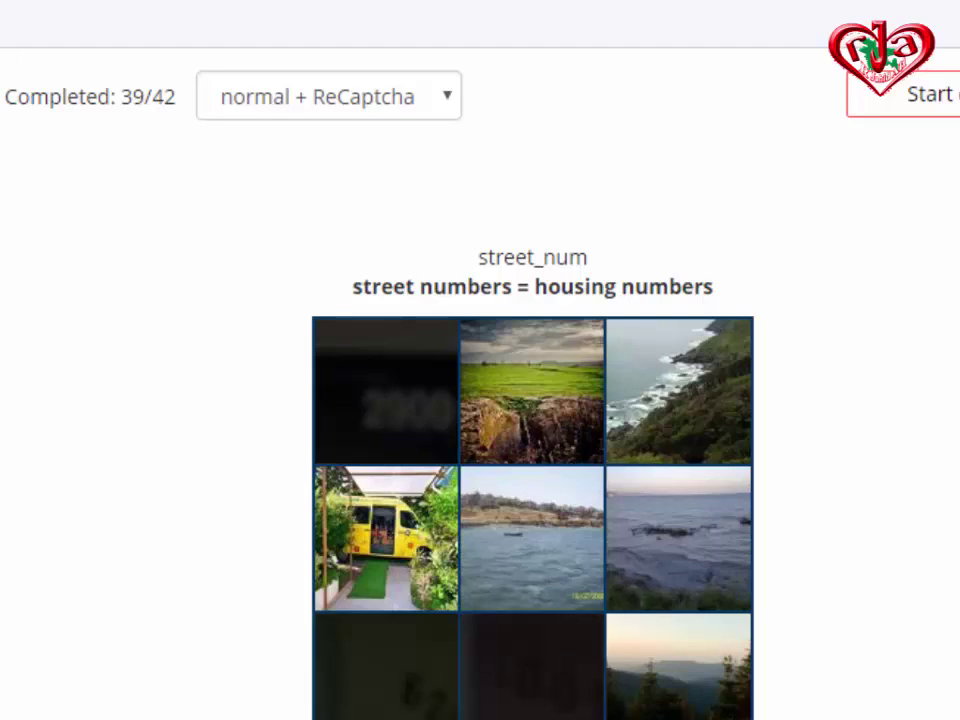
pyautogui.scroll(-2, 545, 630)
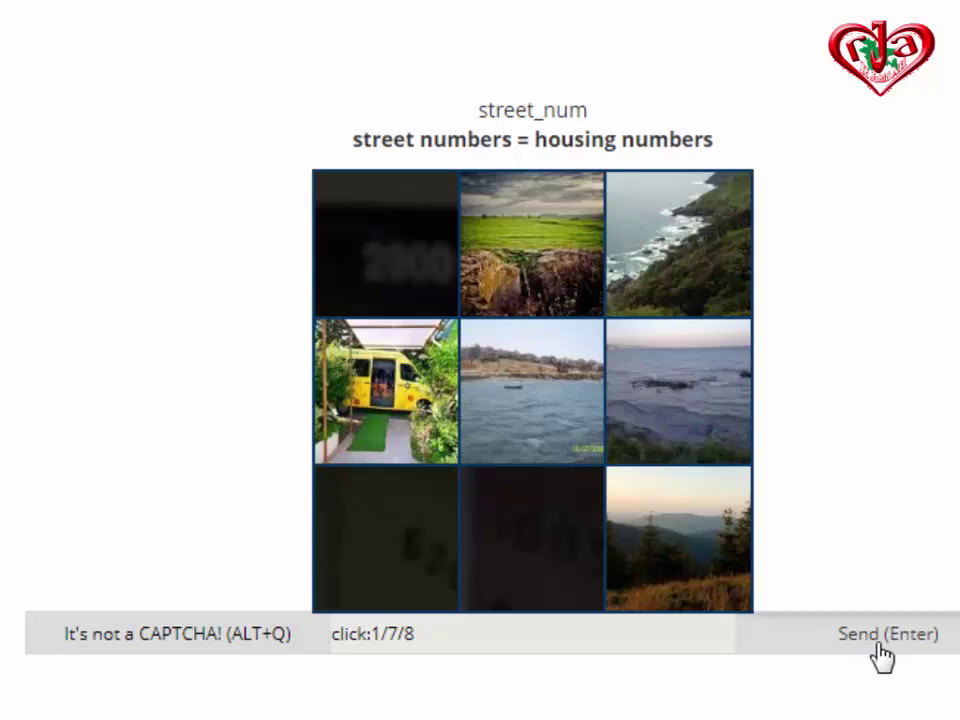
pyautogui.click(882, 655)
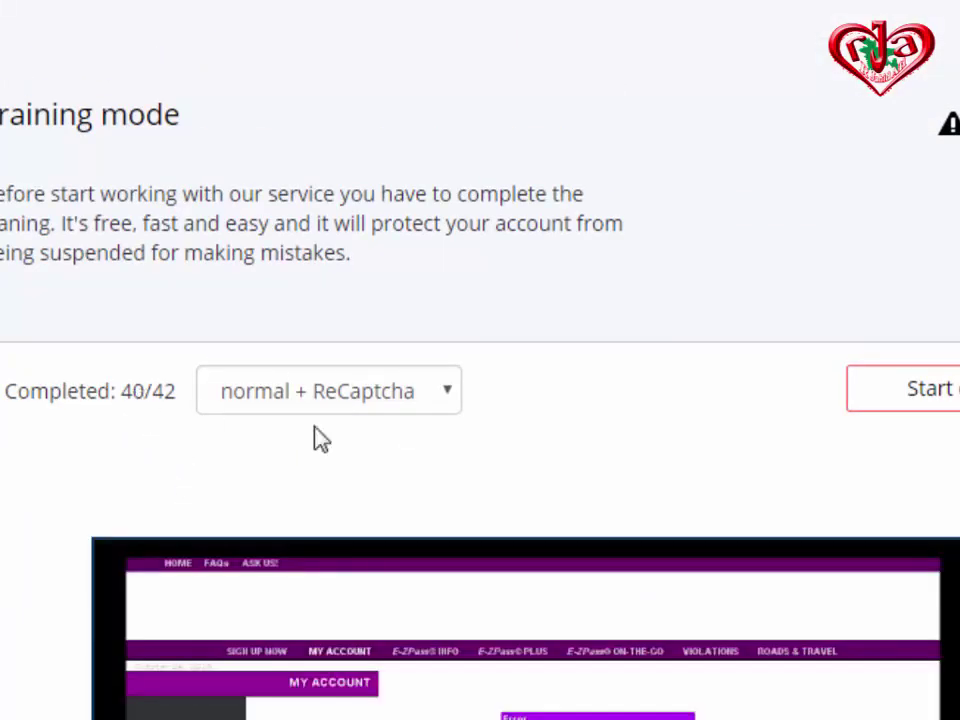
# Step: Report the login-page screenshot as not a captcha, then enter 'i am good' as the final answer
pyautogui.scroll(-3, 435, 506)
pyautogui.scroll(-3, 597, 592)
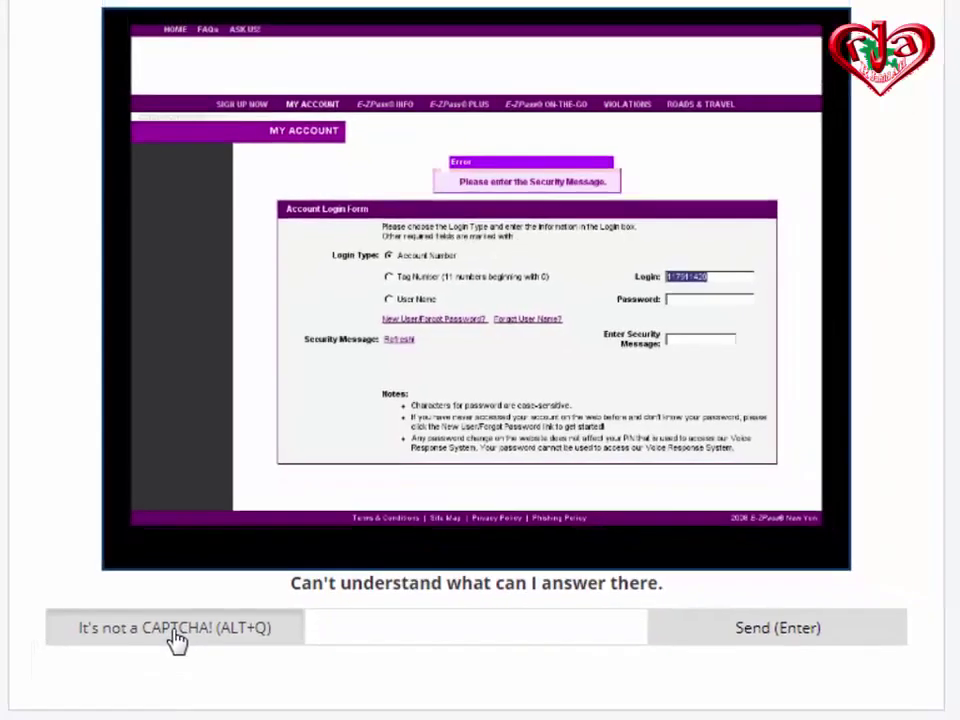
pyautogui.click(178, 688)
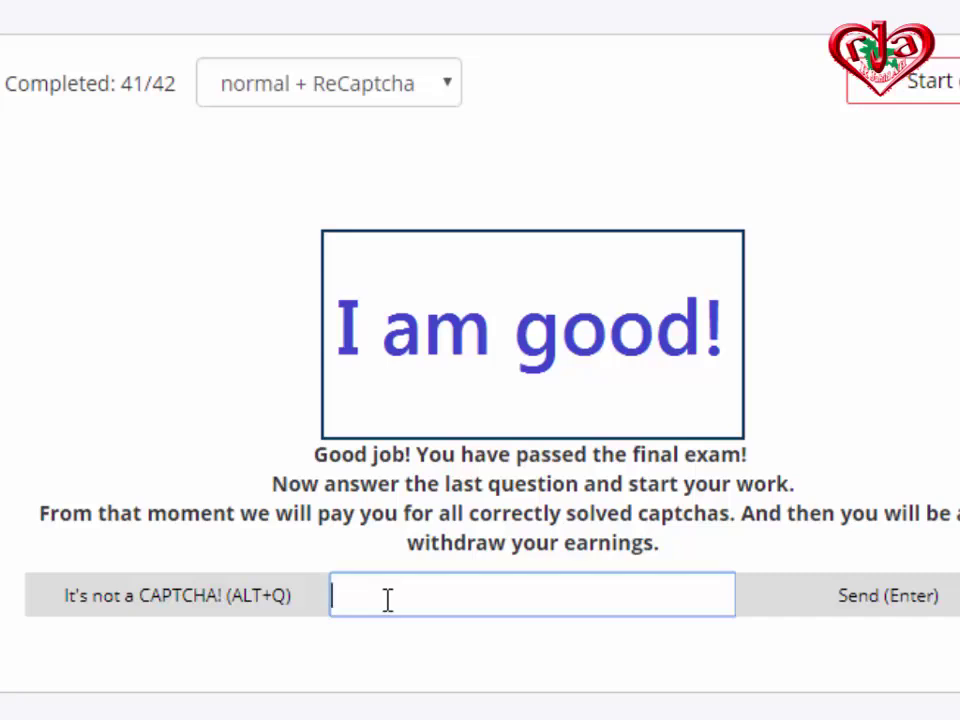
pyautogui.write('i am')
pyautogui.write(' good')
# Step: Submit the final answer, then correct it to 'i am good!' and resubmit to finish training
pyautogui.press('Return')
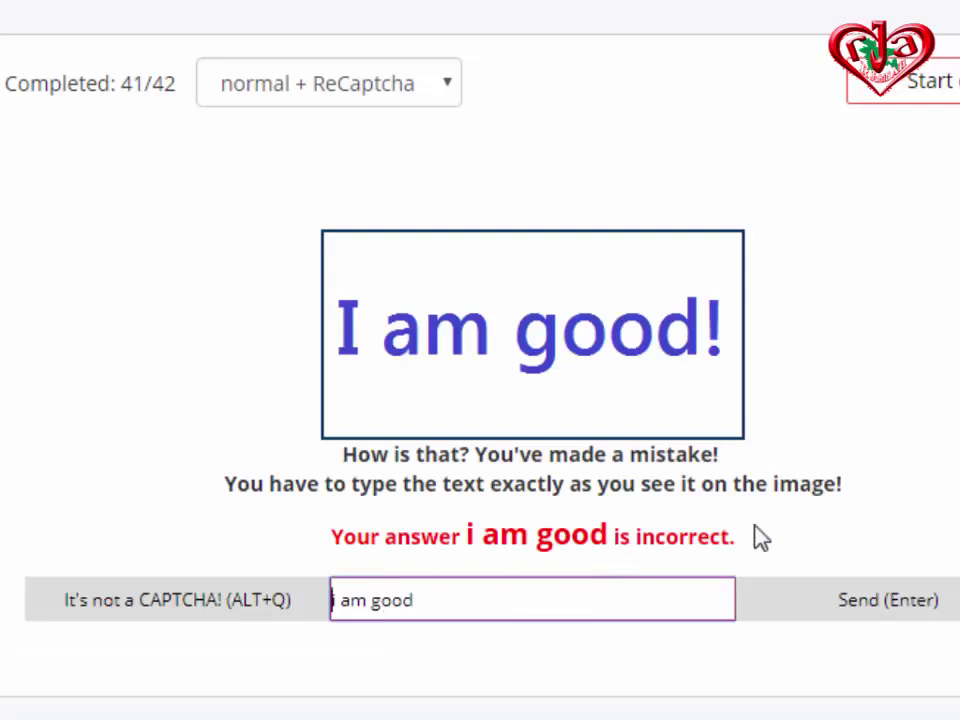
pyautogui.click(427, 599)
pyautogui.write('!')
pyautogui.press('Return')
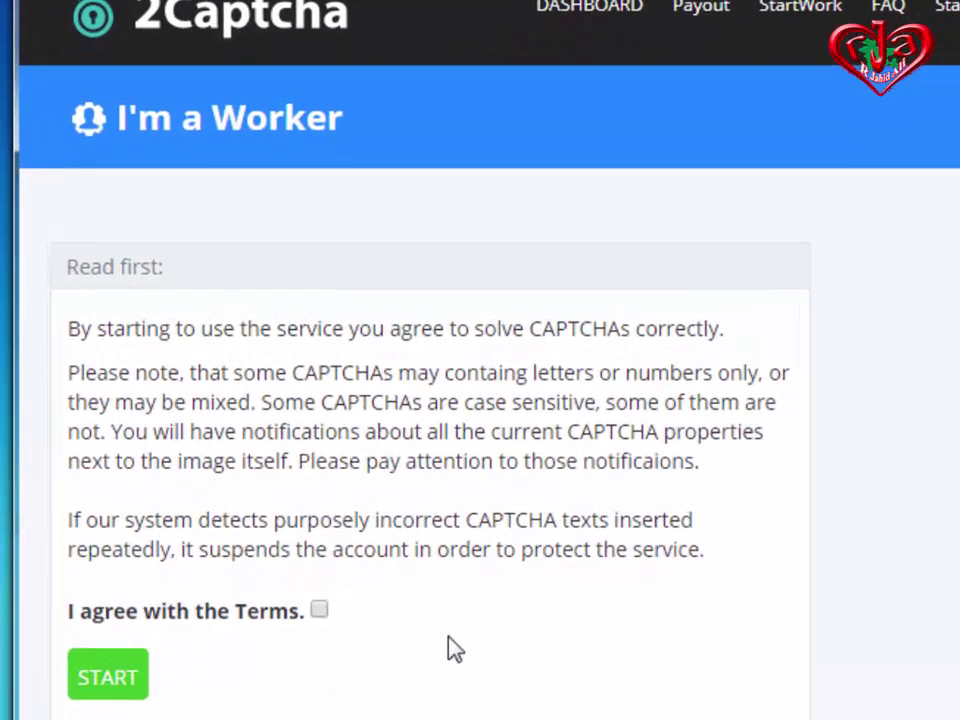
# Step: Agree to the worker terms and start working
pyautogui.scroll(-1, 598, 561)
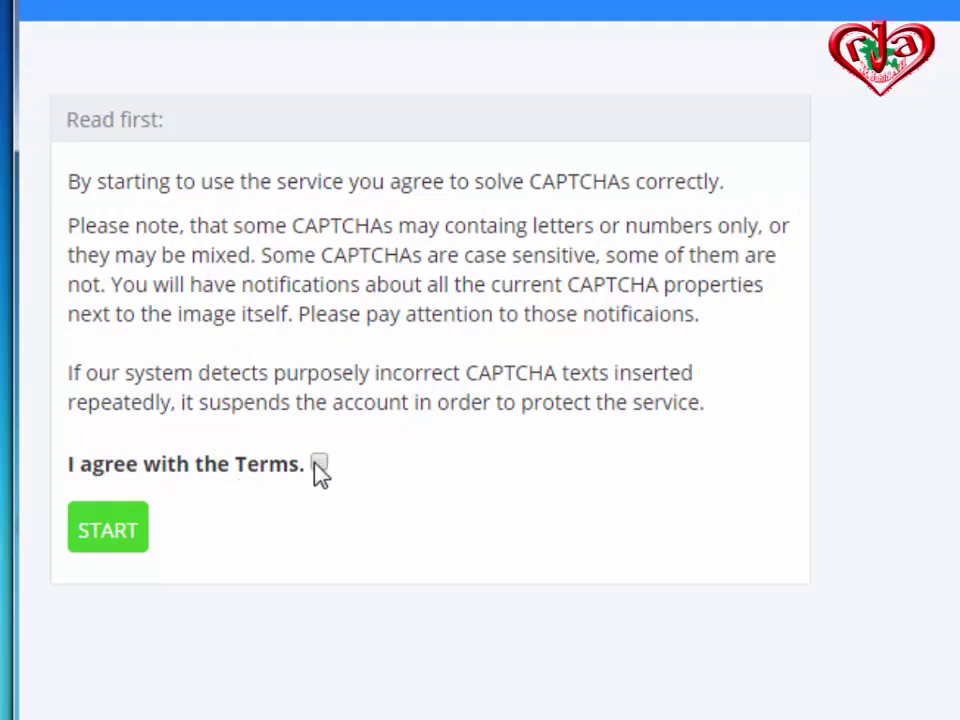
pyautogui.click(110, 532)
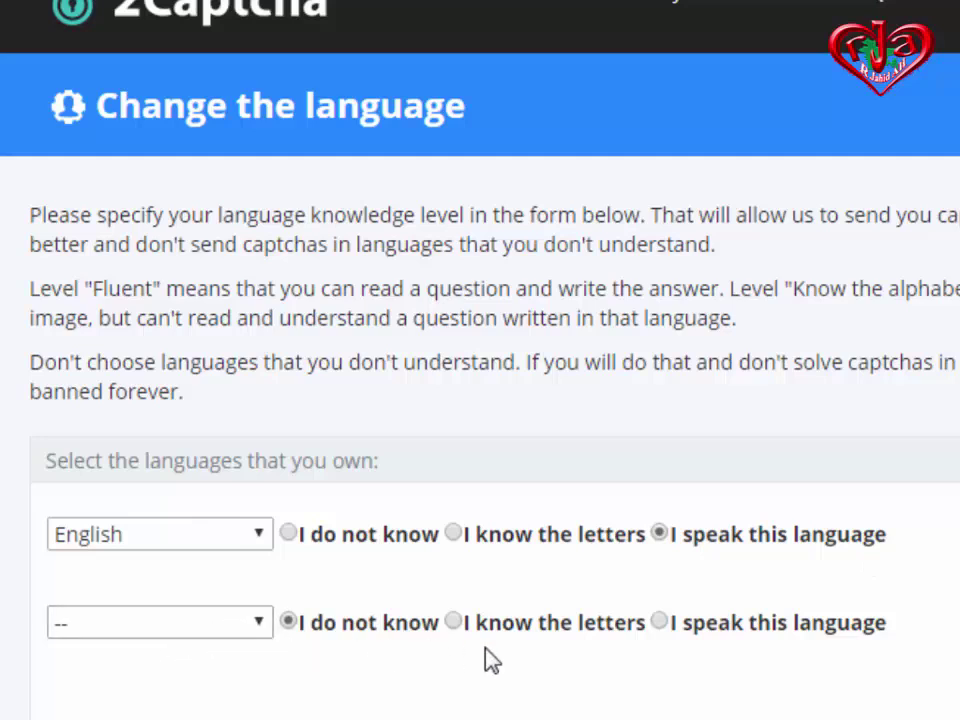
# Step: Keep English as the only language, leaving the second entry as --, and confirm the settings
pyautogui.click(258, 621)
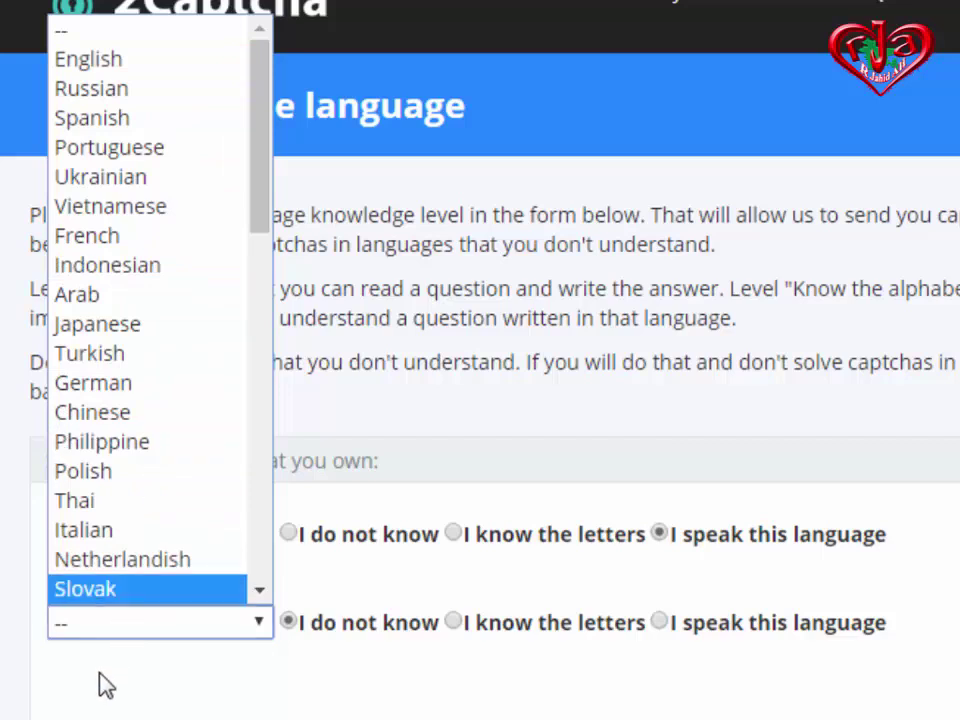
pyautogui.click(578, 683)
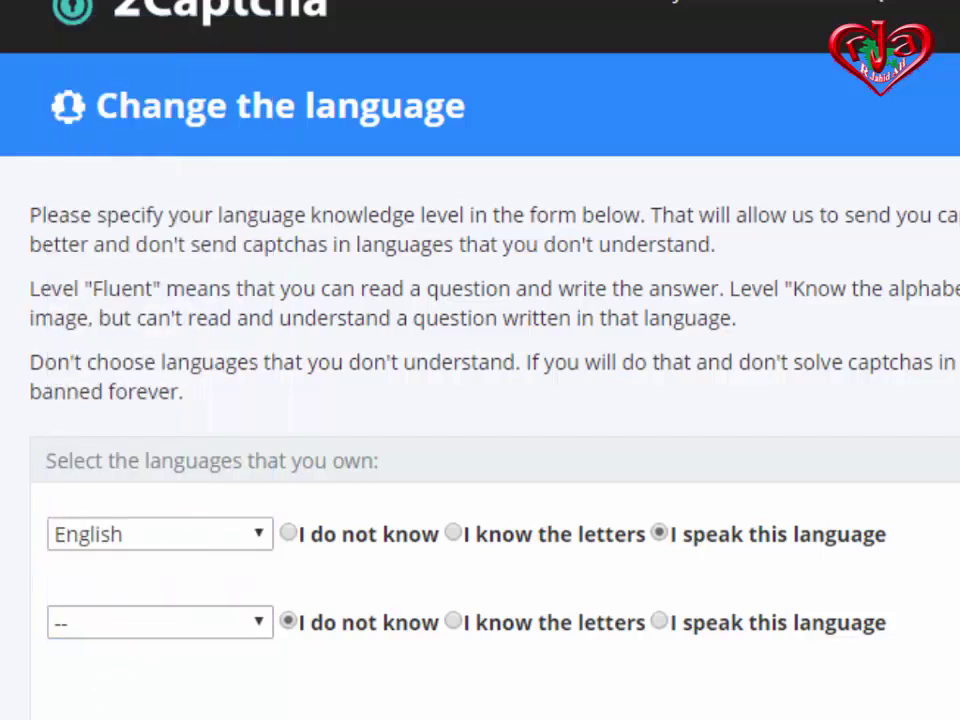
pyautogui.scroll(-3, 480, 400)
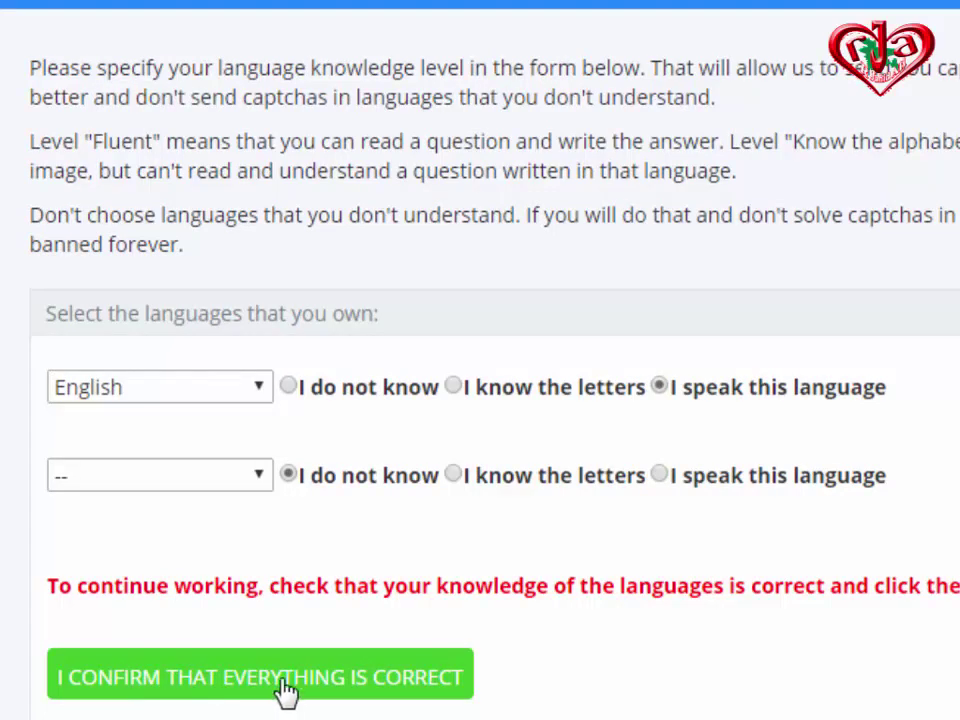
pyautogui.click(393, 697)
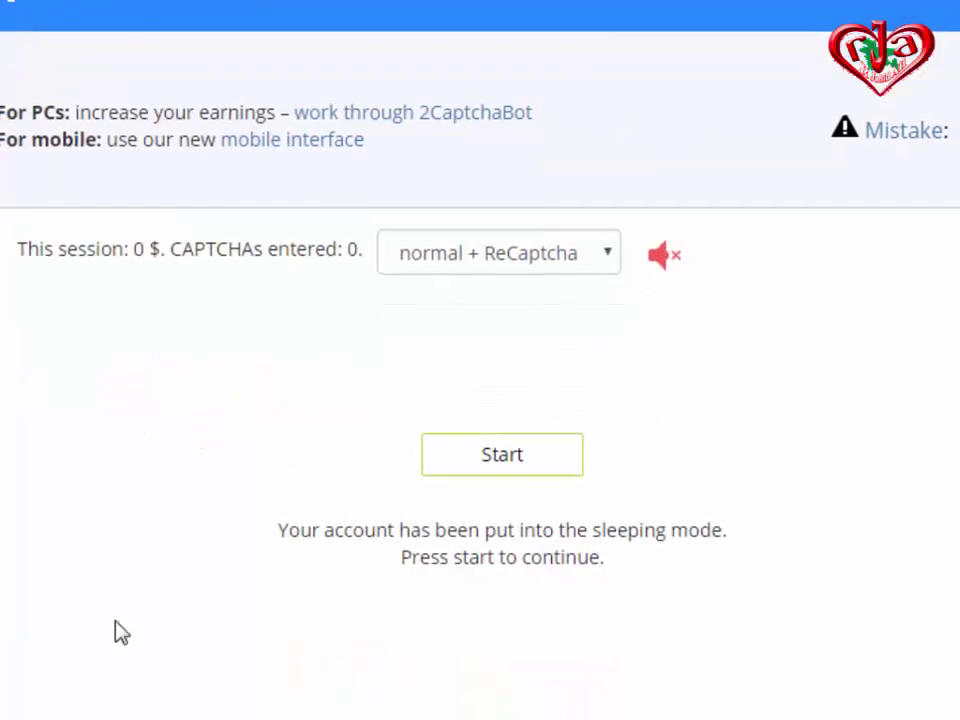
# Step: Start receiving captchas and answer the numeric captcha with 7071567
pyautogui.click(491, 460)
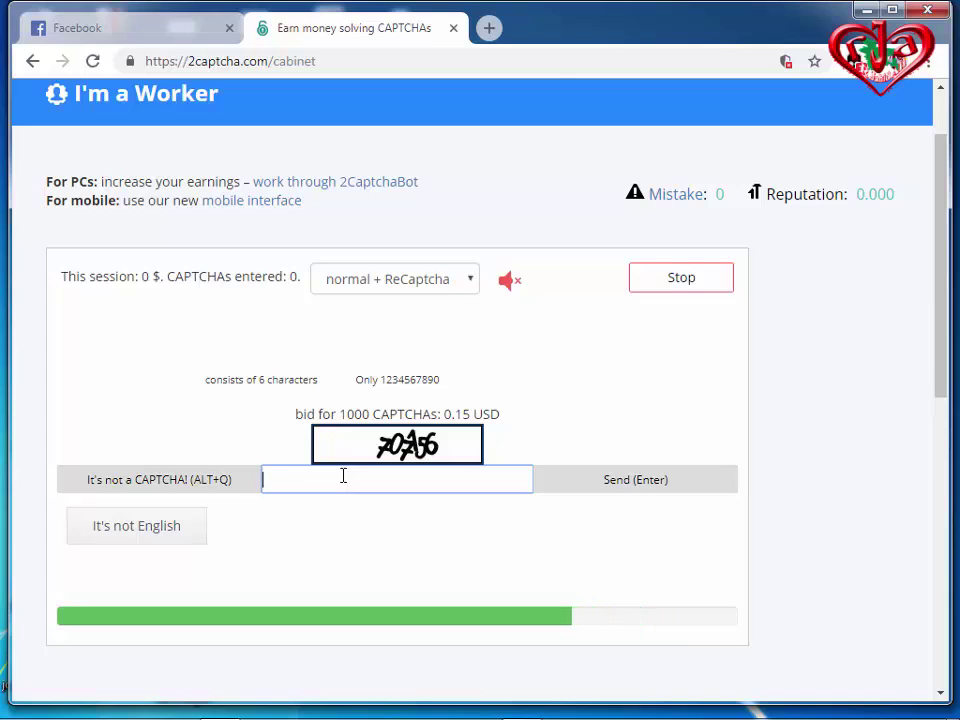
pyautogui.write('7071')
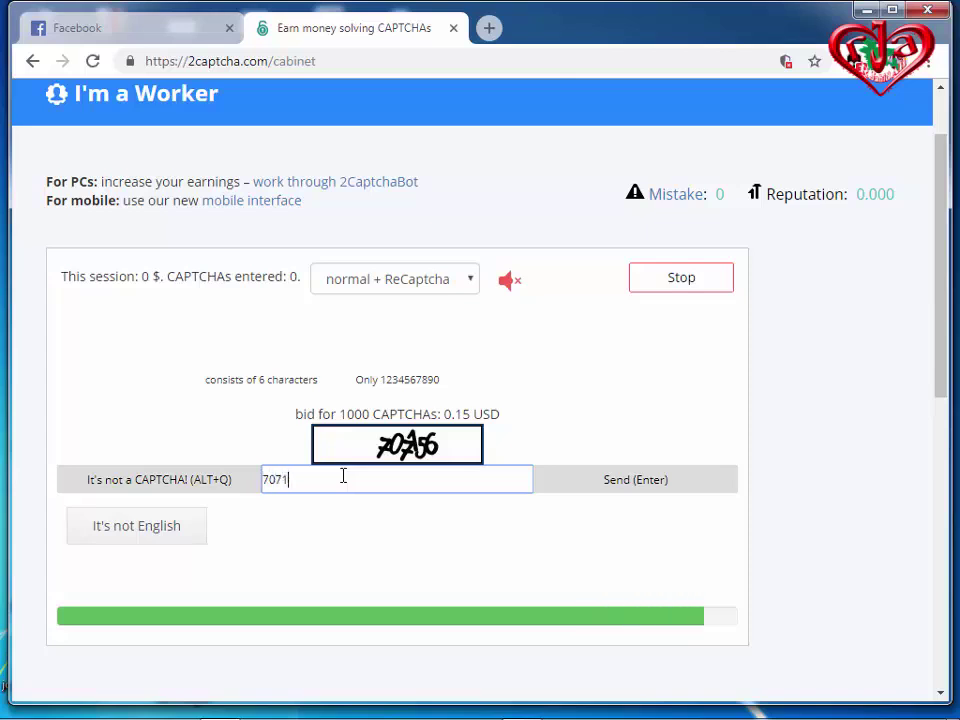
pyautogui.write('567')
pyautogui.press('Return')
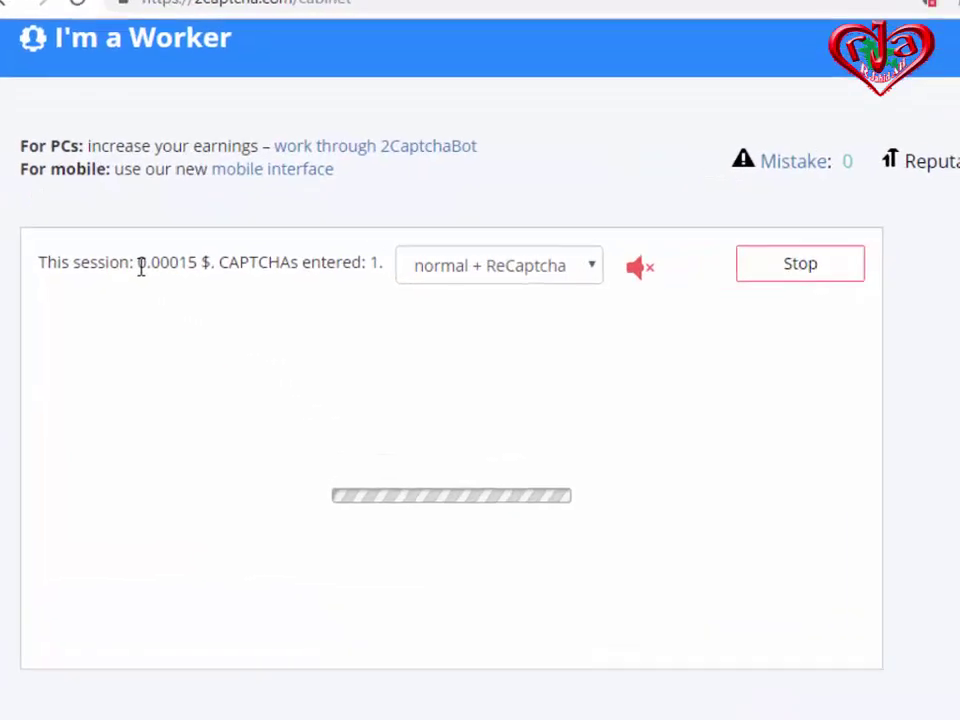
# Step: Check the session earnings and captcha-type list, then stop work to put the account on hibernation
pyautogui.moveTo(142, 279)
pyautogui.mouseDown()
pyautogui.moveTo(184, 281)
pyautogui.moveTo(210, 244)
pyautogui.mouseUp()
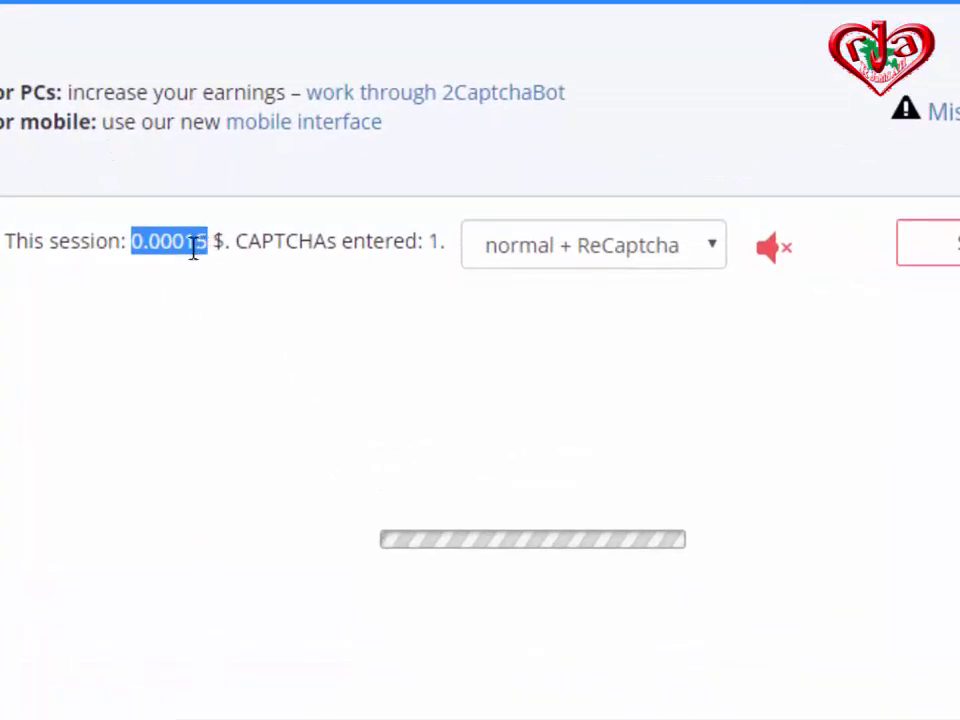
pyautogui.click(196, 244)
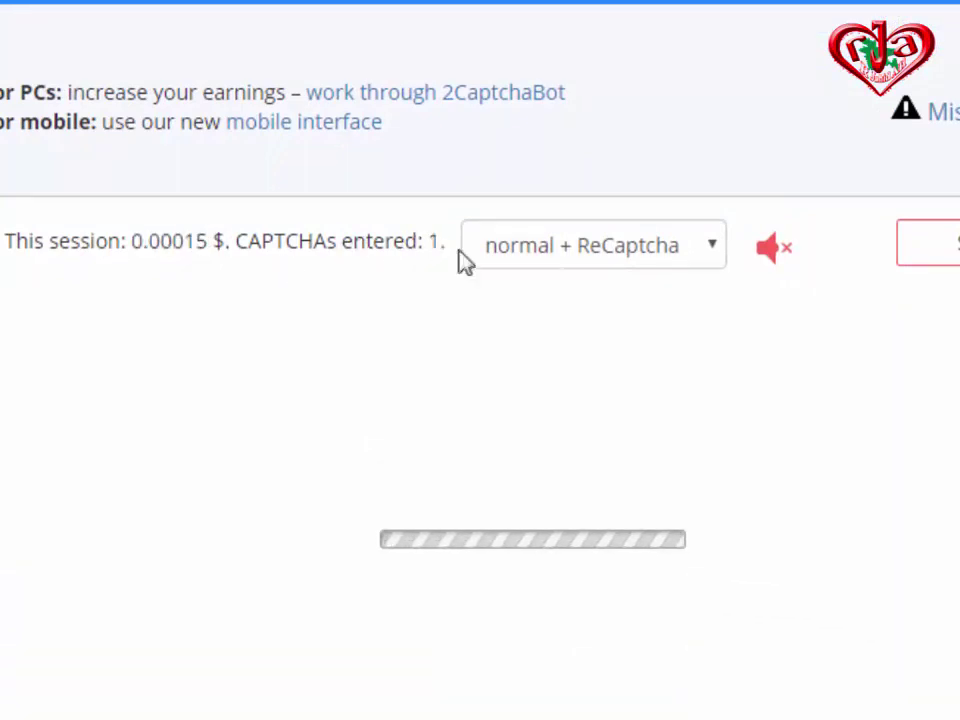
pyautogui.click(711, 248)
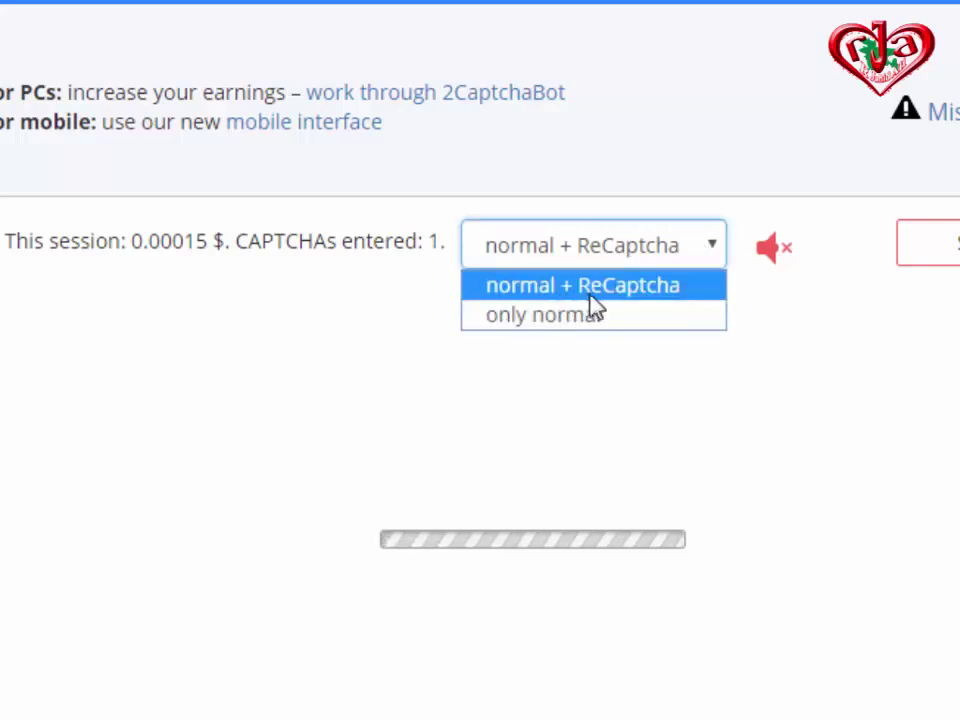
pyautogui.click(891, 394)
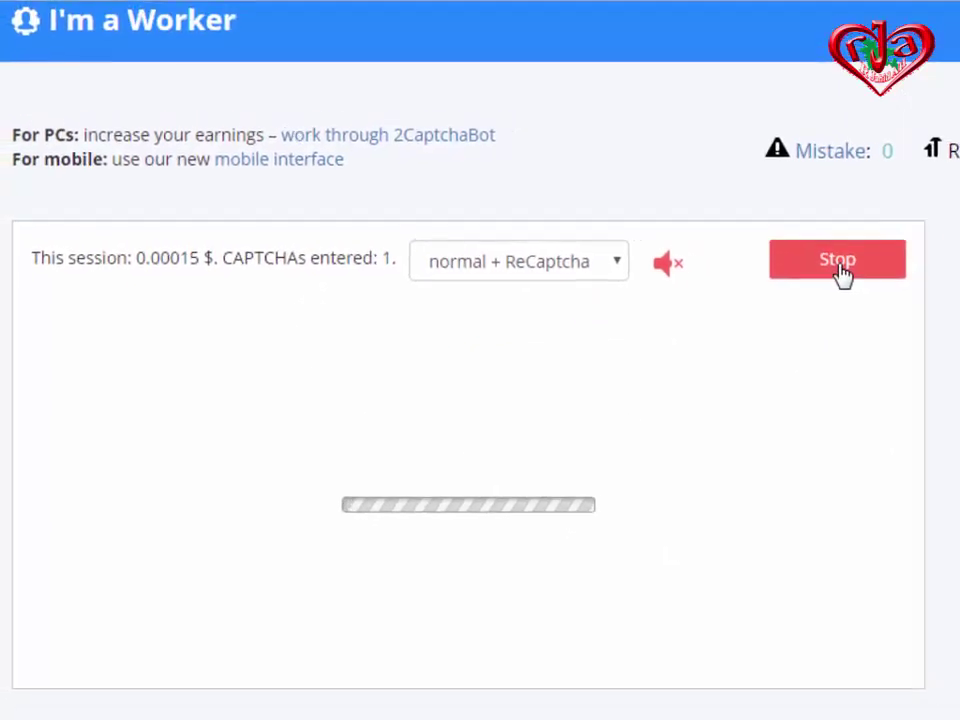
pyautogui.click(885, 262)
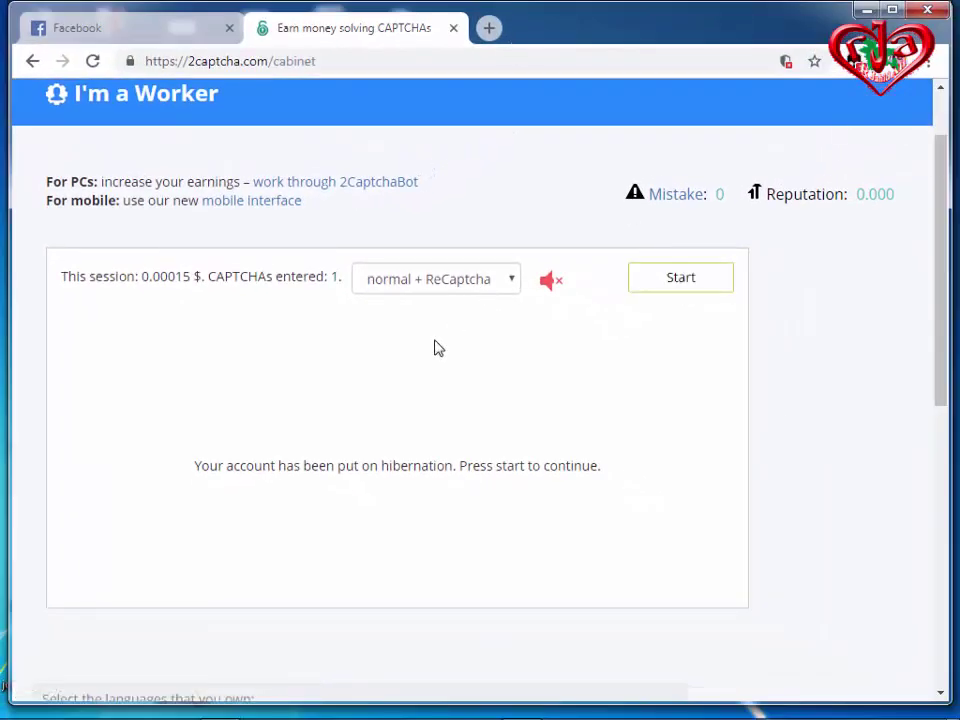
pyautogui.scroll(1, 435, 337)
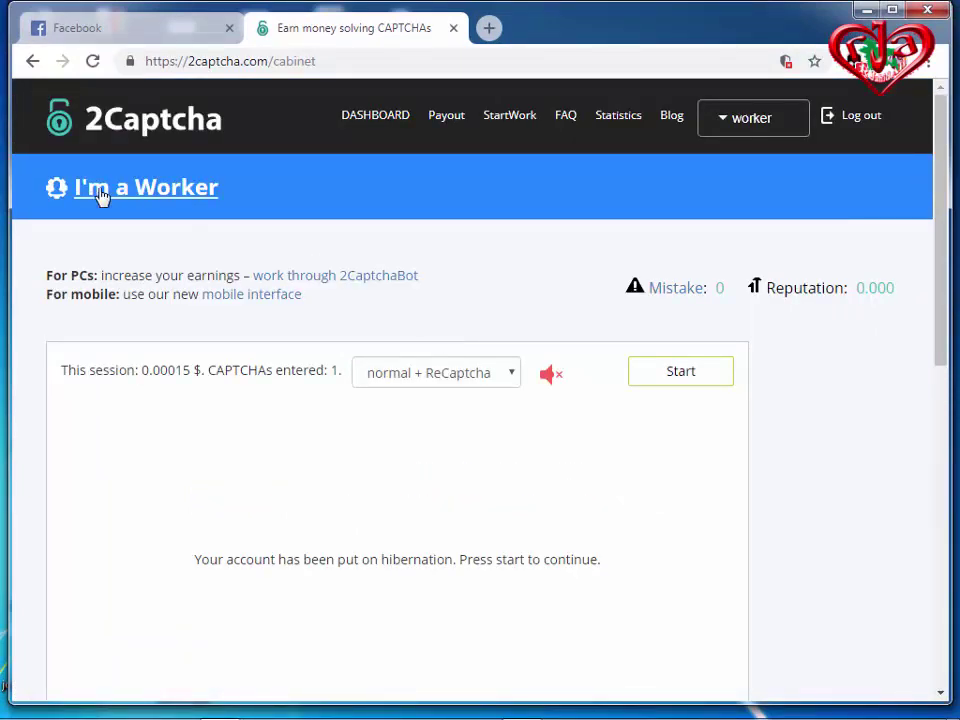
pyautogui.click(727, 128)
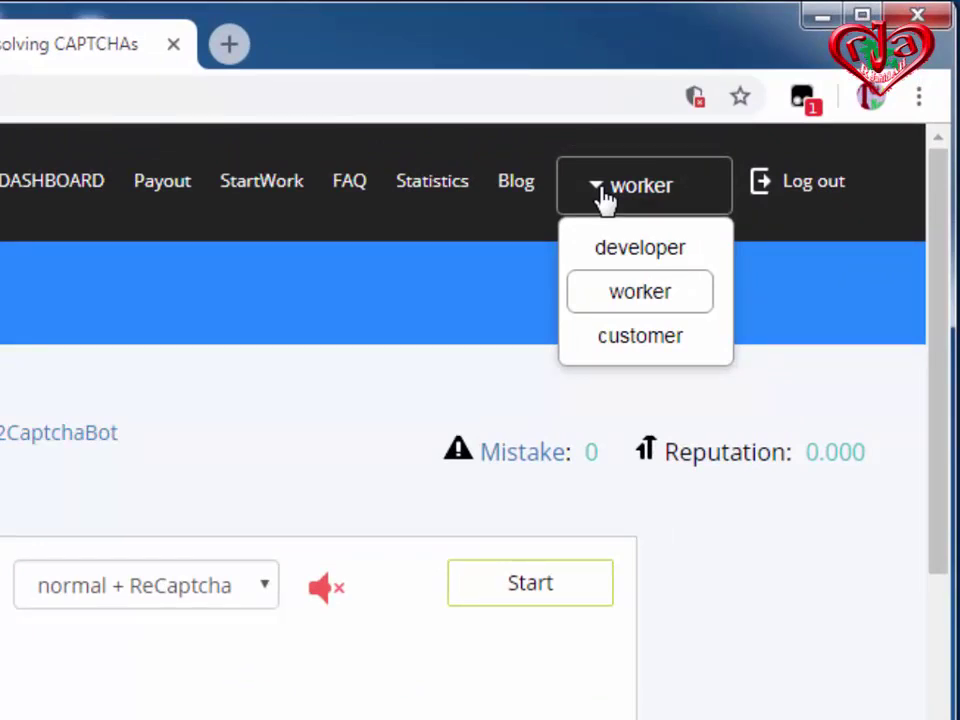
pyautogui.click(636, 300)
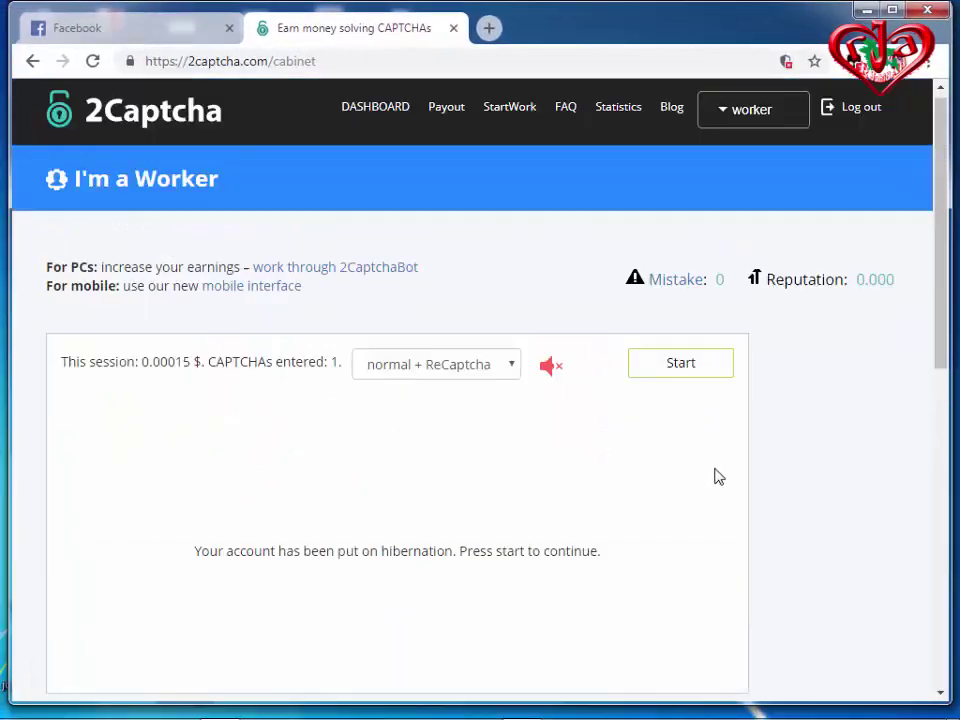
pyautogui.scroll(1, 718, 477)
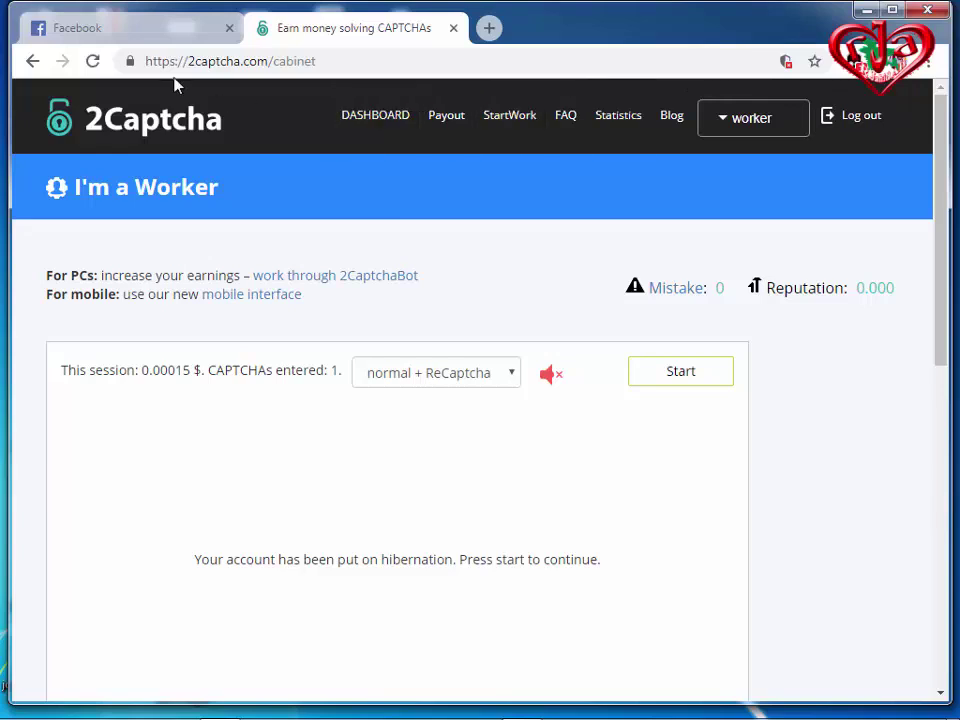
# Step: Copy the 2captcha cabinet address and load it in a new Chrome incognito window
pyautogui.rightClick(200, 60)
pyautogui.click(238, 129)
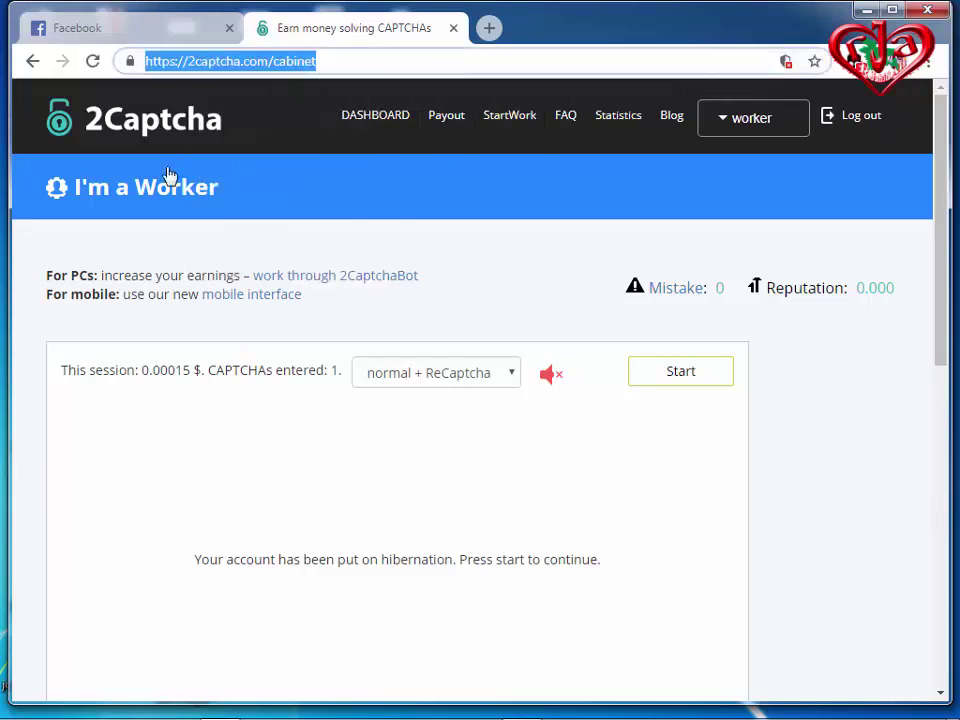
pyautogui.click(928, 61)
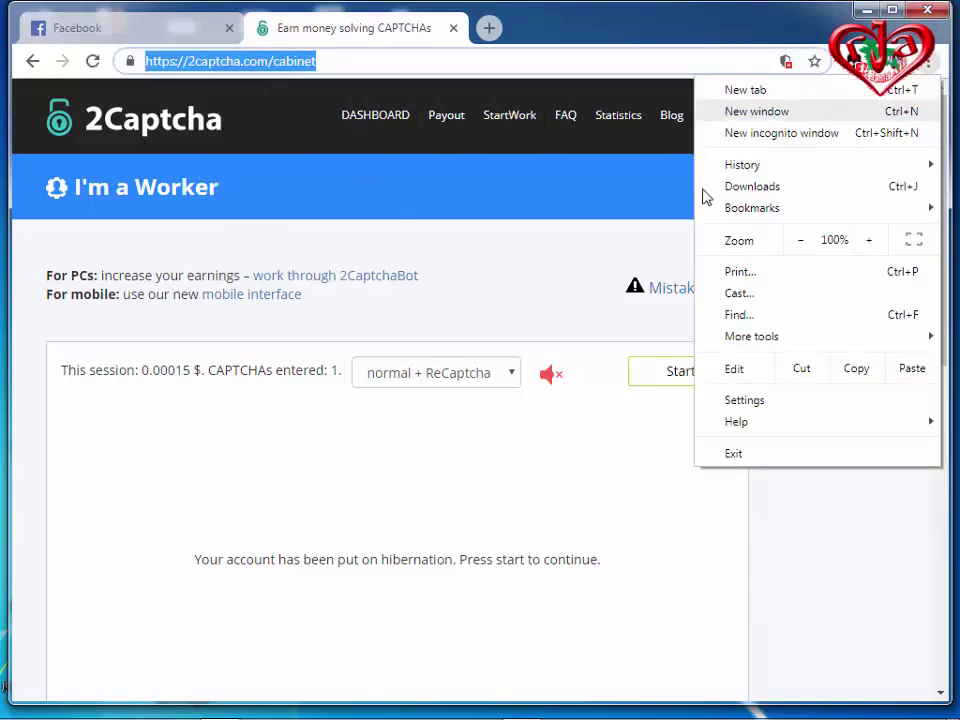
pyautogui.click(772, 137)
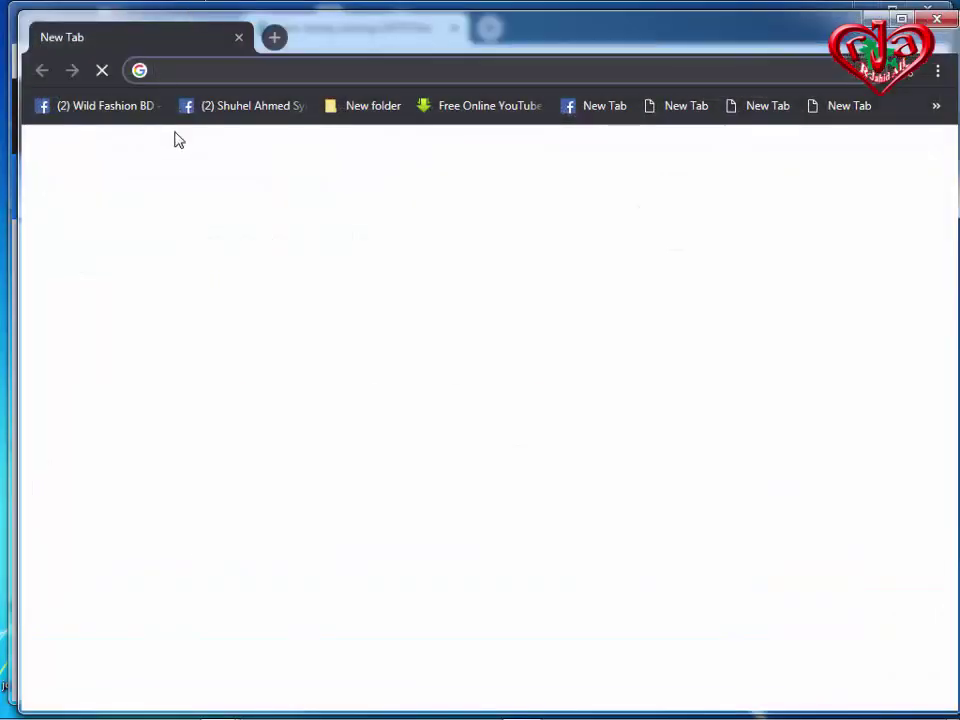
pyautogui.rightClick(289, 71)
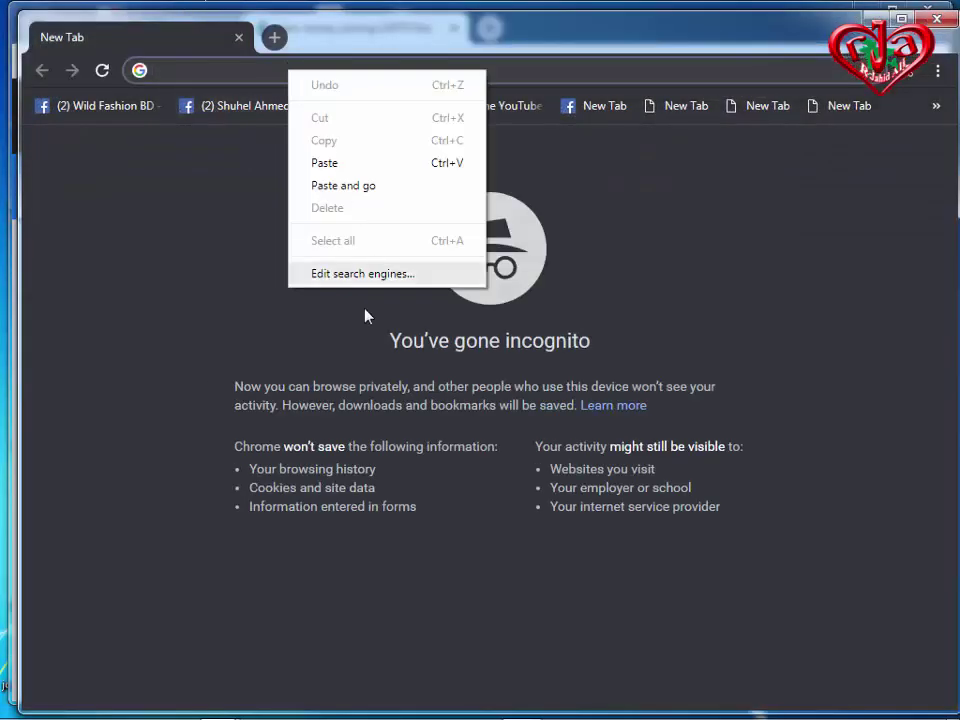
pyautogui.click(352, 185)
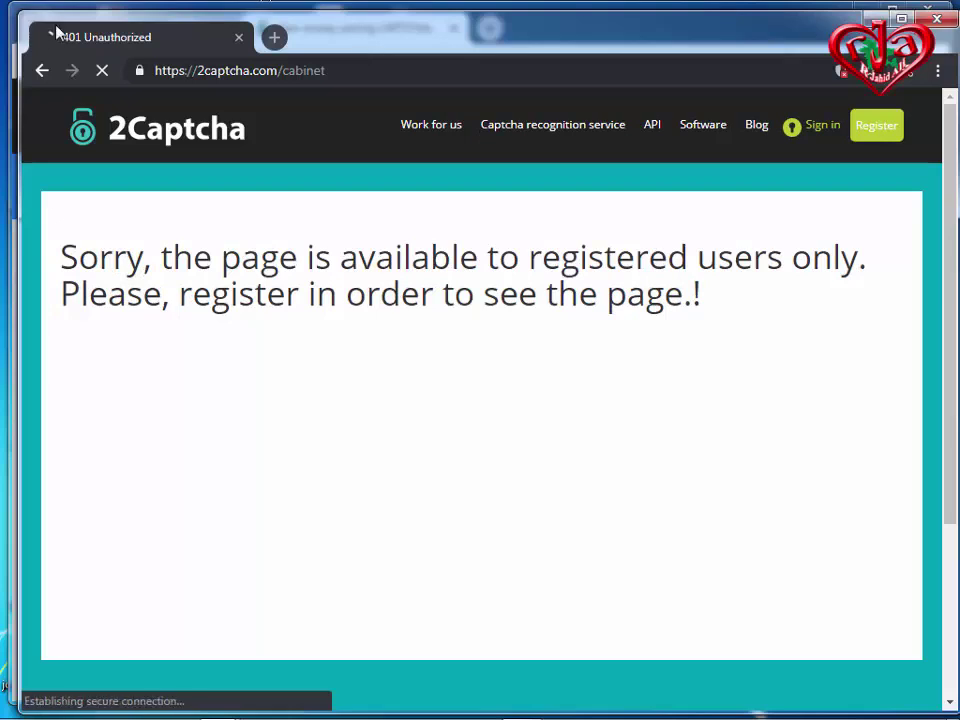
# Step: Remove 'cabinet' from the address to reach the 2captcha.com home page, then open Register
pyautogui.moveTo(282, 70); pyautogui.dragTo(327, 72)
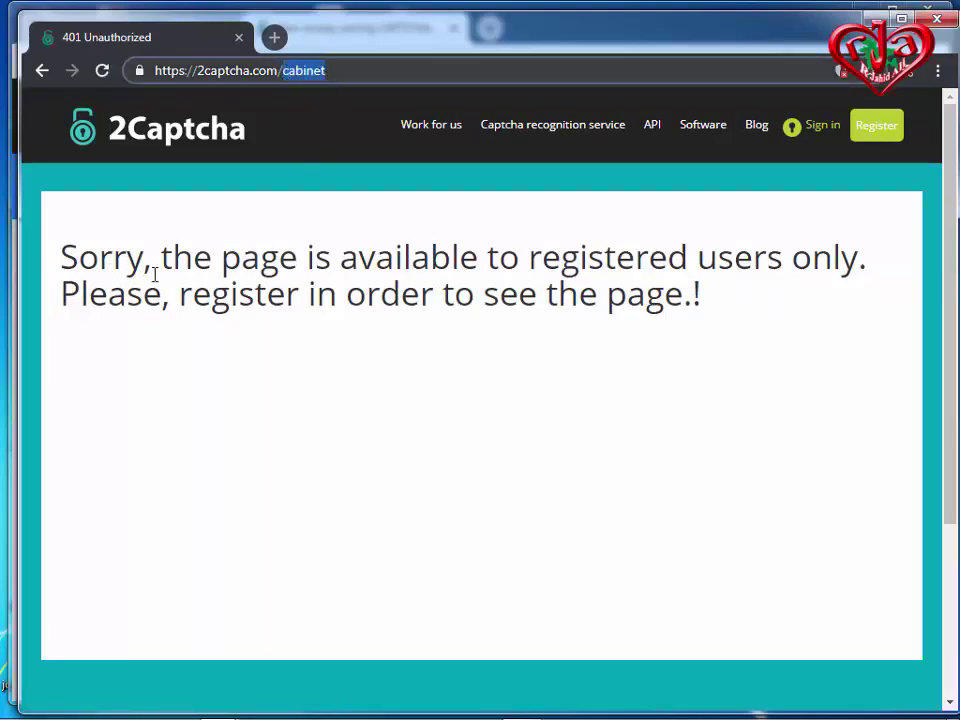
pyautogui.press('BackSpace')
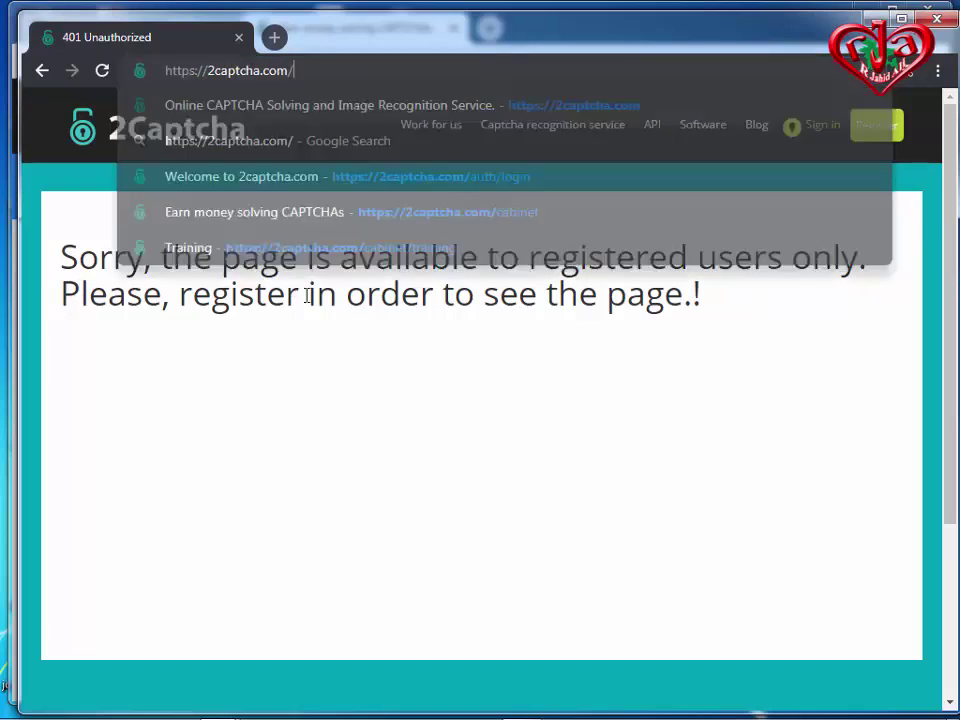
pyautogui.press('Return')
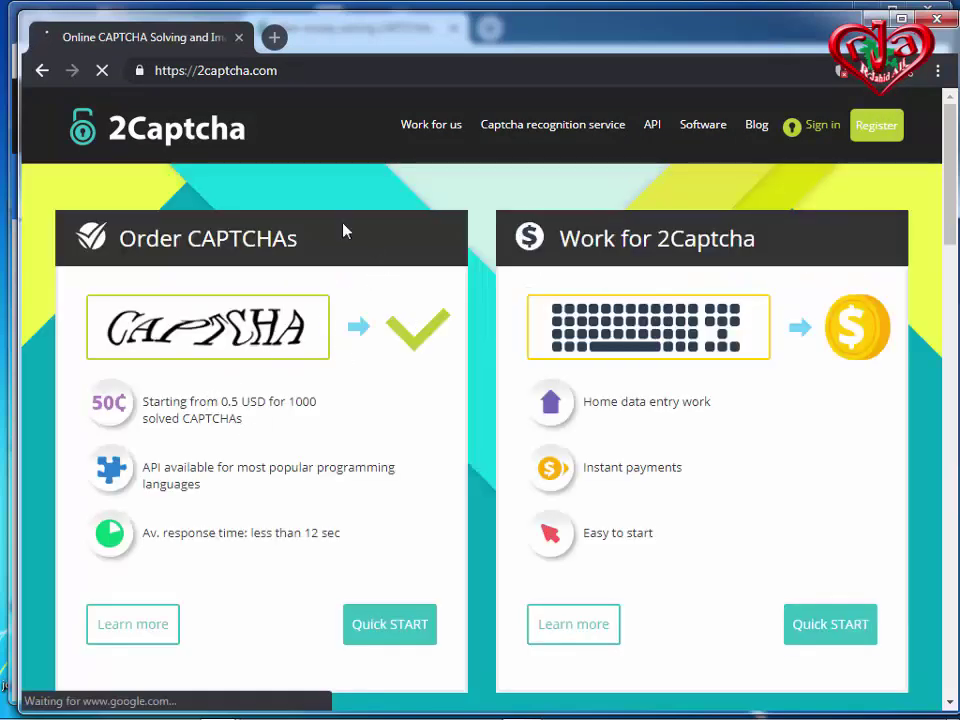
pyautogui.click(876, 130)
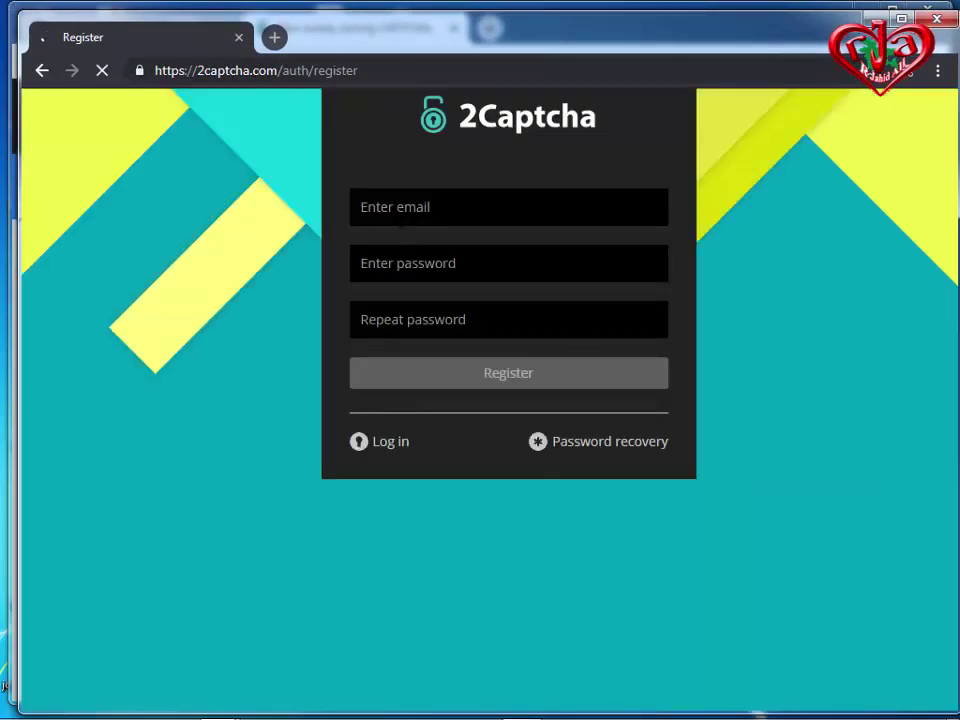
# Step: Fill the registration email with the first saved address, leaving both password fields blank
pyautogui.click(400, 207)
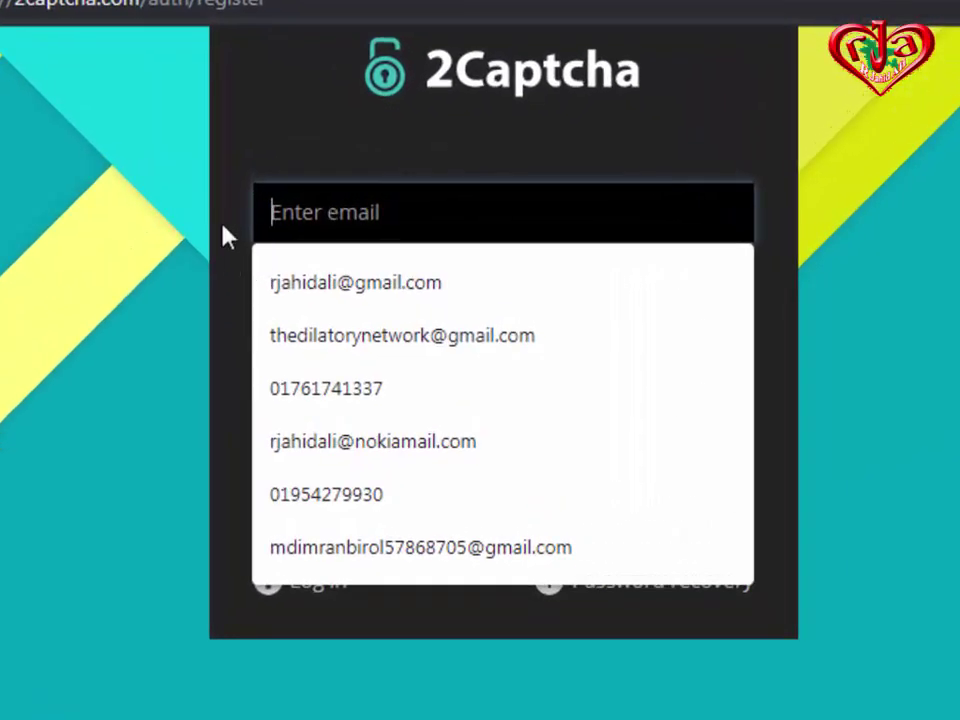
pyautogui.press('Escape')
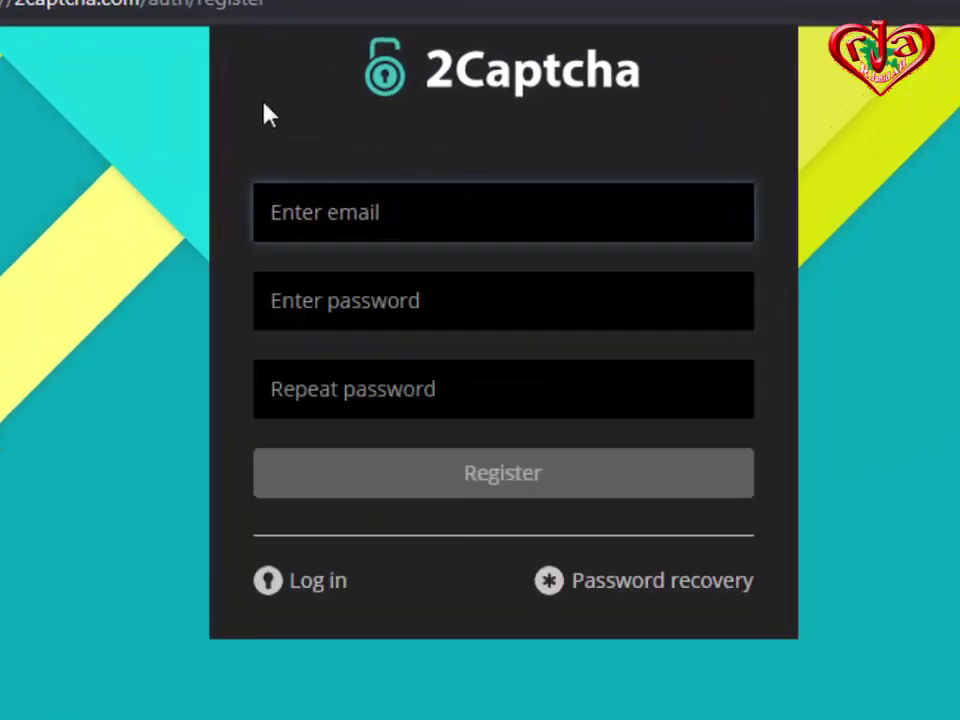
pyautogui.click(528, 275)
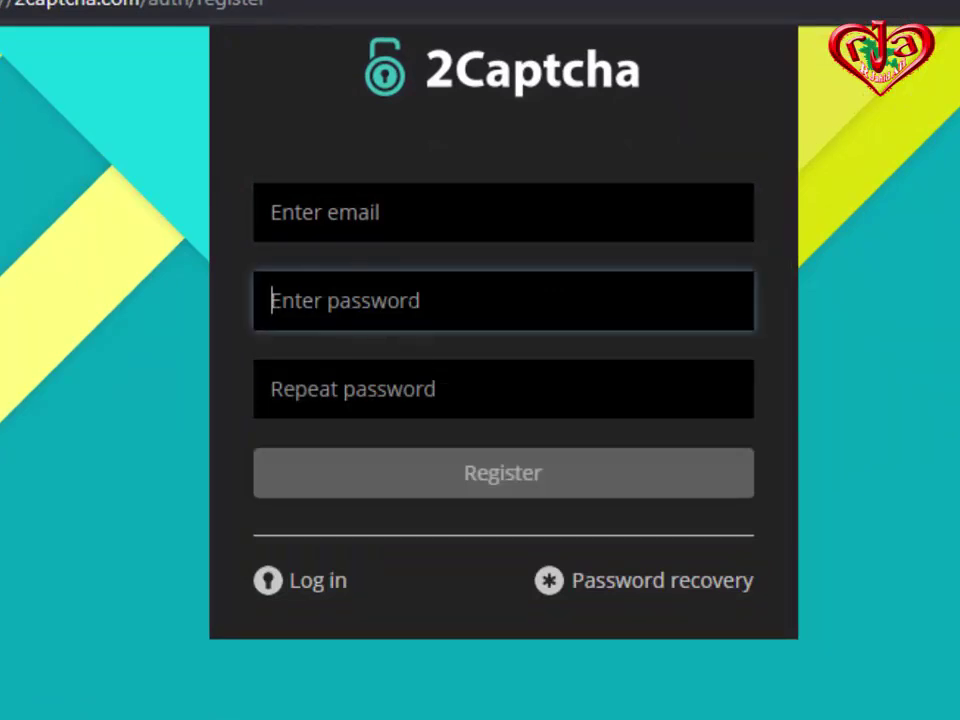
pyautogui.click(397, 418)
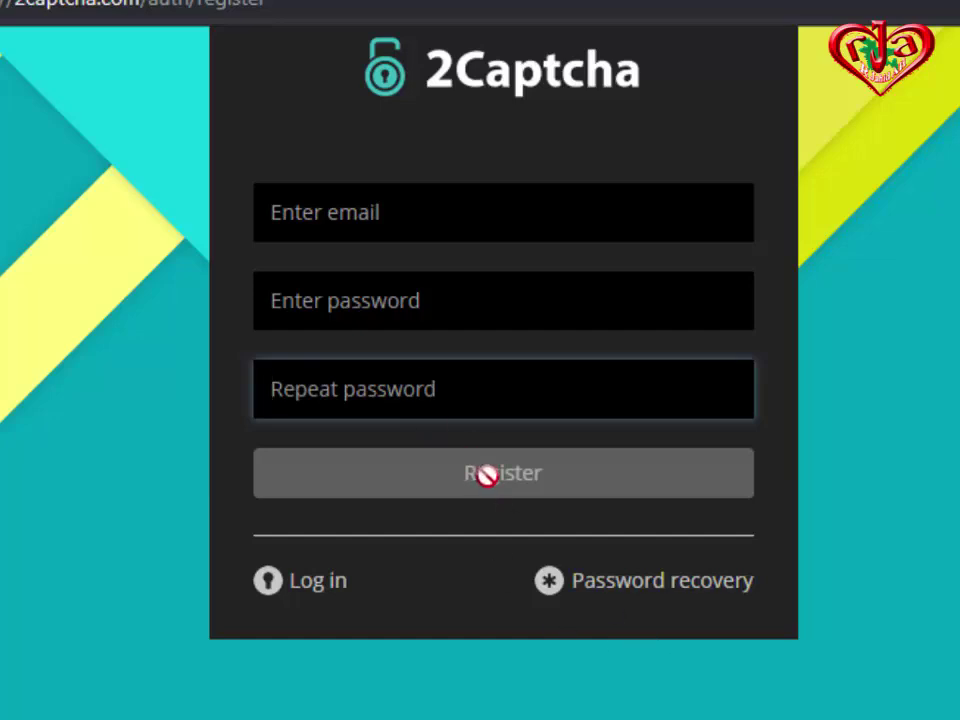
pyautogui.click(330, 212)
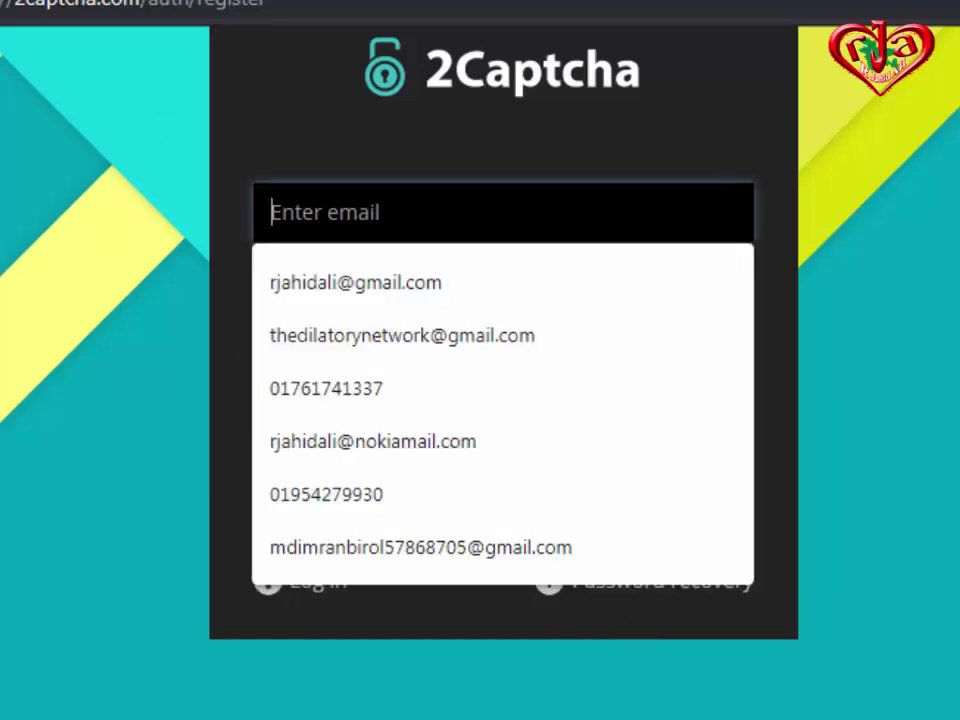
pyautogui.click(306, 276)
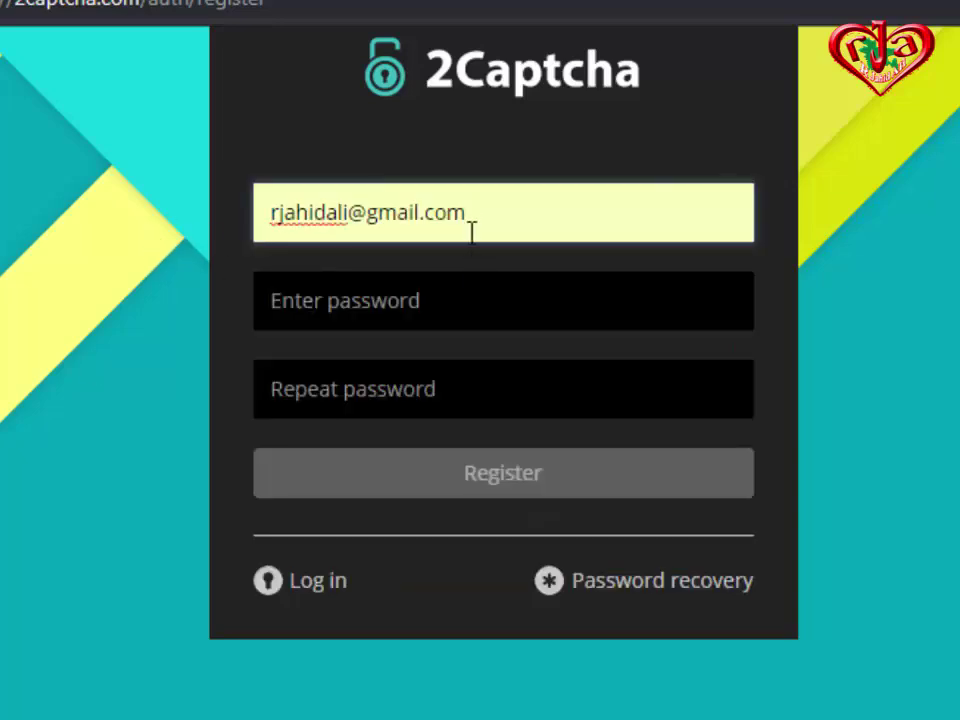
pyautogui.moveTo(469, 222); pyautogui.dragTo(273, 220)
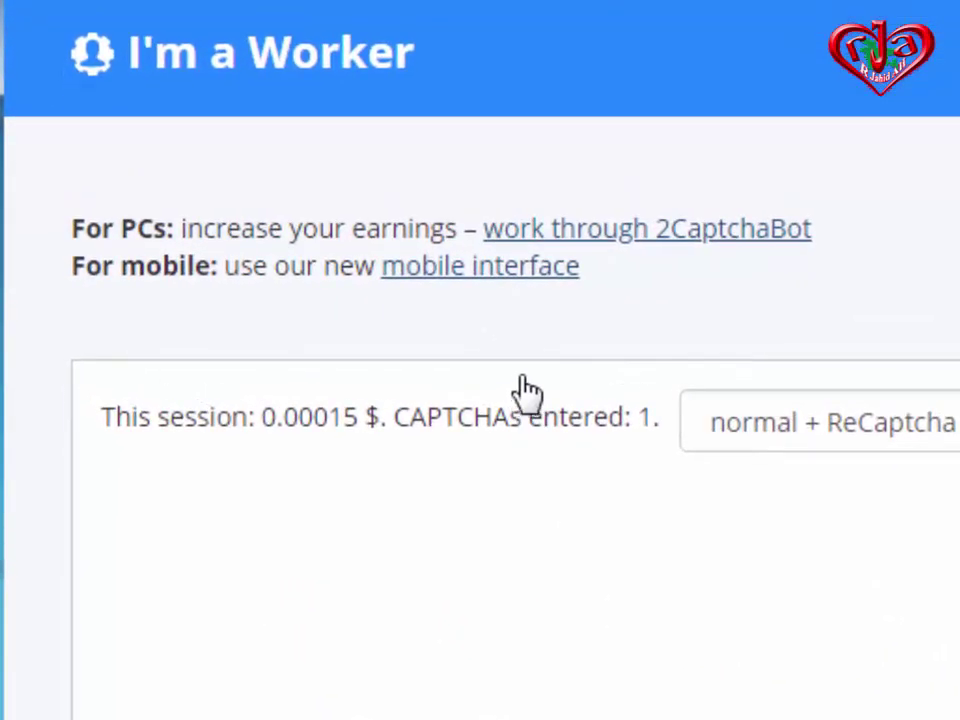
# Step: Follow the 'mobile interface' link on the I'm a Worker page
pyautogui.click(560, 266)
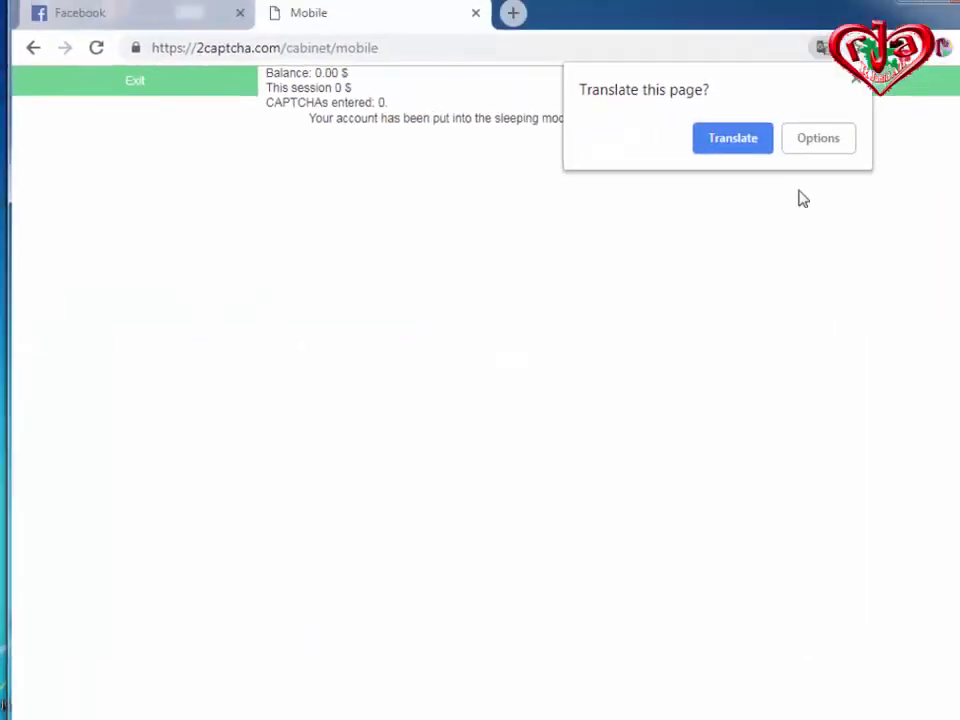
# Step: Dismiss the translation offer, start work, and copy the mobile interface address
pyautogui.click(802, 198)
pyautogui.click(900, 81)
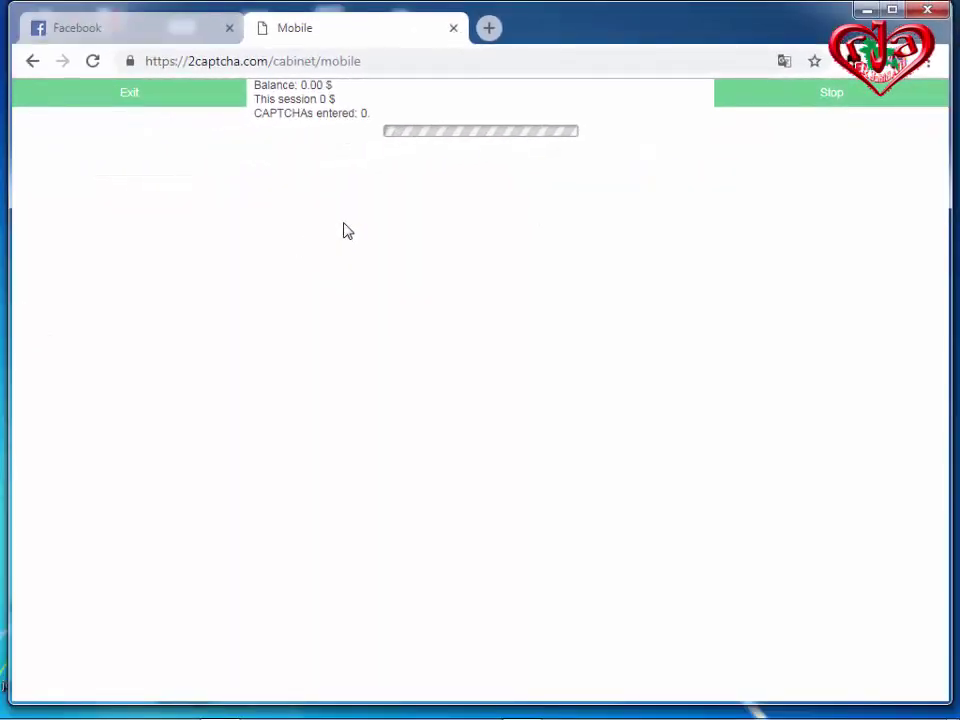
pyautogui.click(489, 31)
pyautogui.click(313, 32)
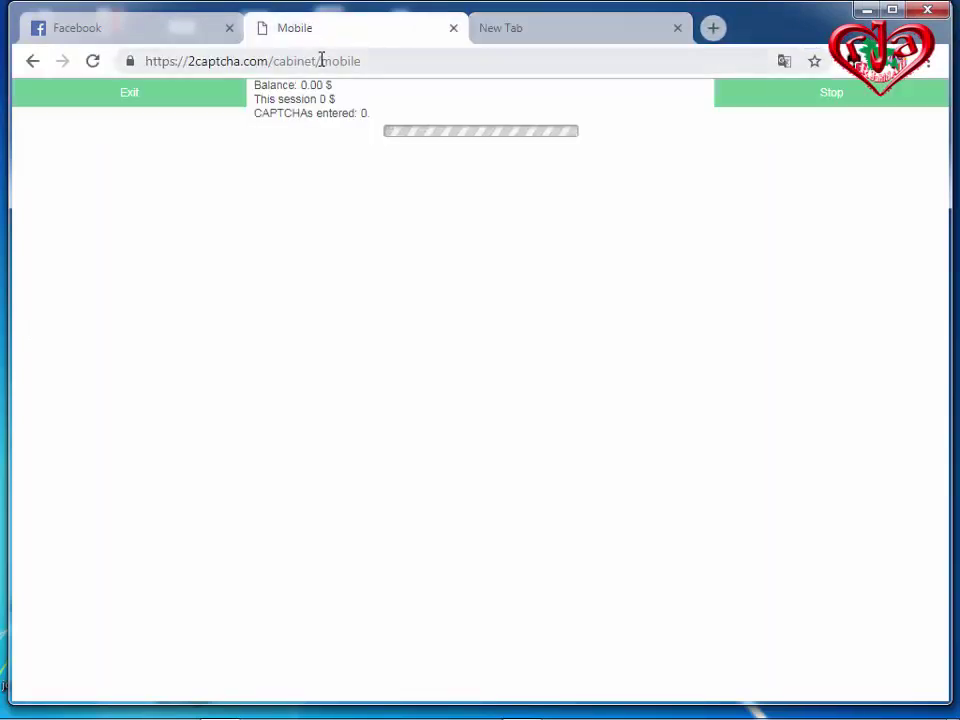
pyautogui.rightClick(321, 61)
pyautogui.click(358, 130)
# Step: Load the mobile interface in a new tab, start work there and submit one CAPTCHA answer
pyautogui.click(602, 32)
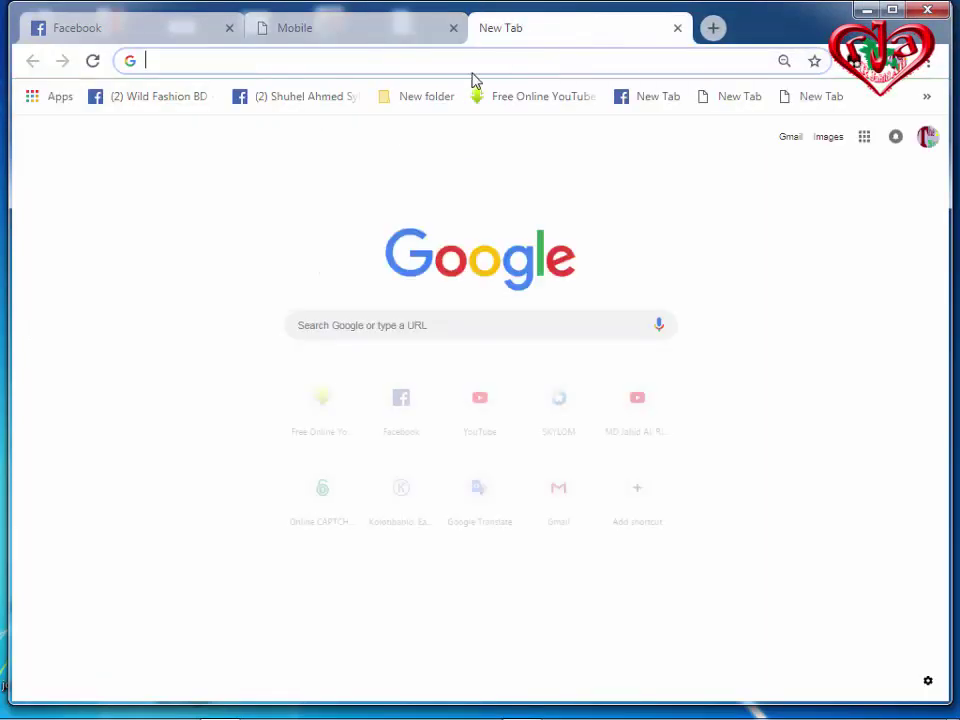
pyautogui.rightClick(474, 64)
pyautogui.click(505, 150)
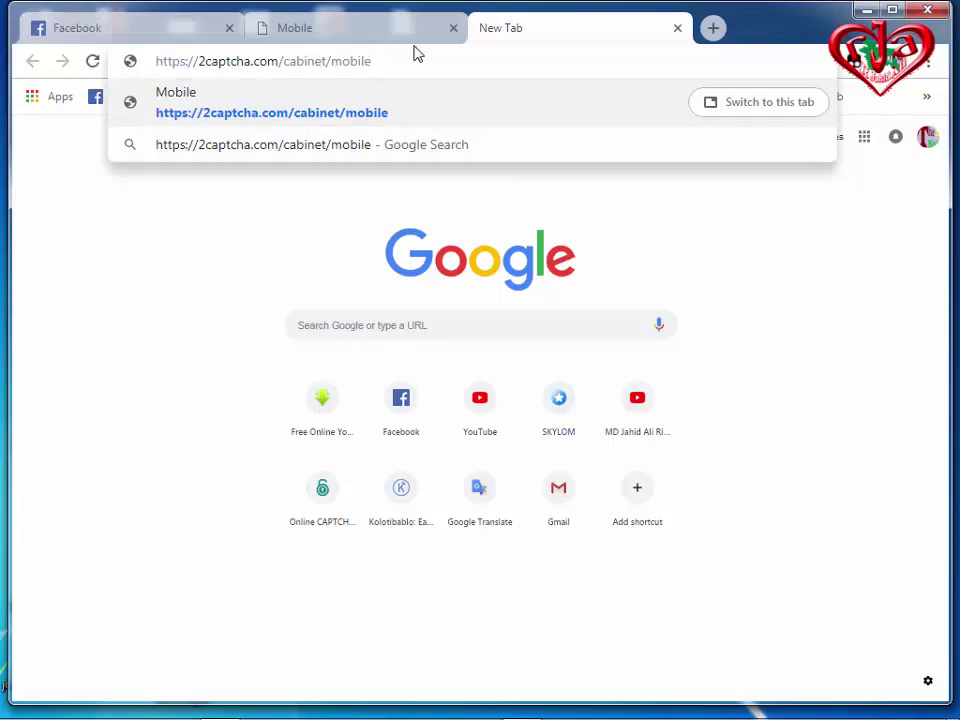
pyautogui.press('Return')
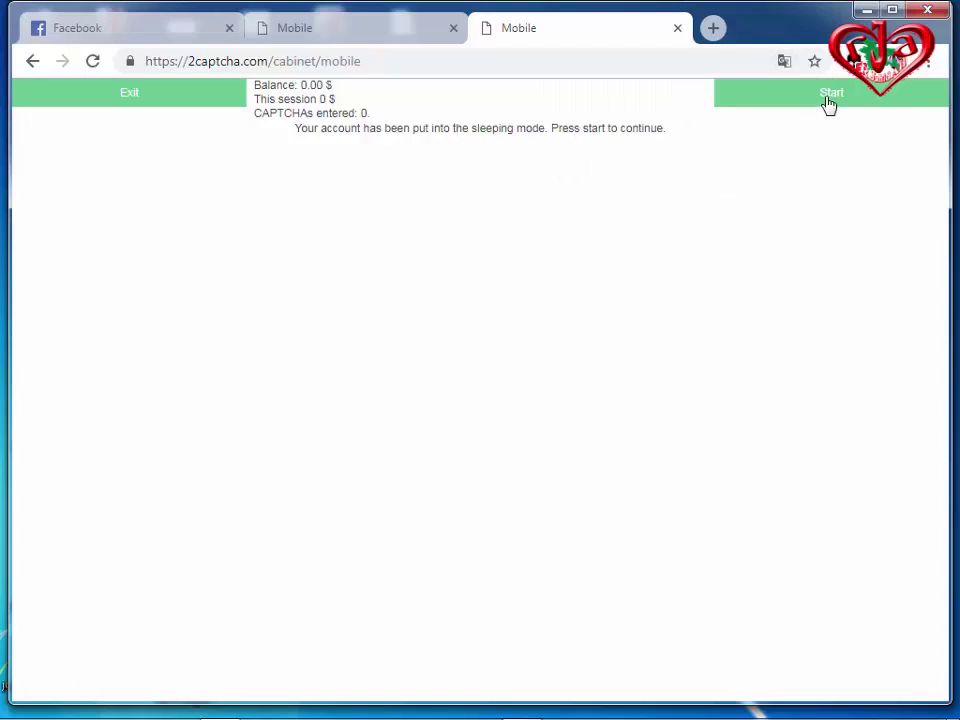
pyautogui.click(829, 96)
pyautogui.write('shoulder of orion')
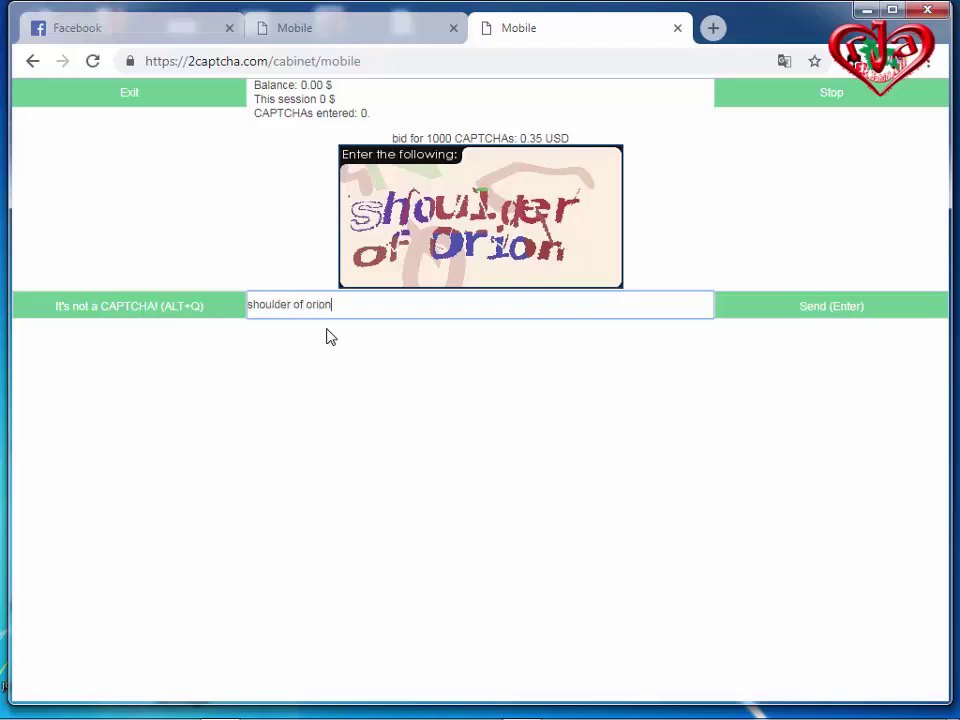
pyautogui.press('Return')
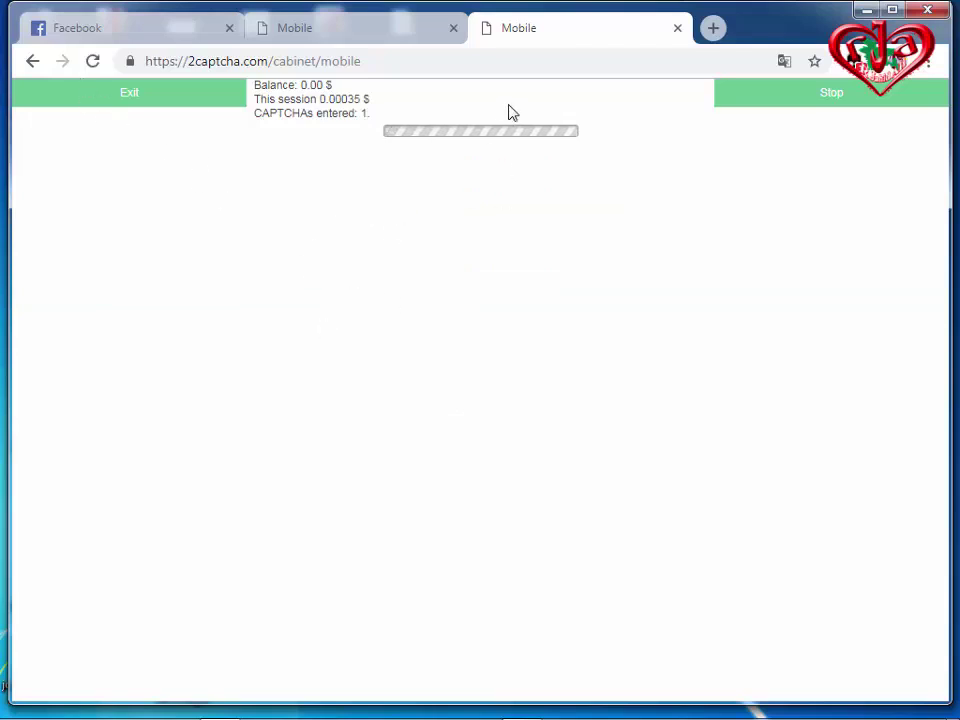
# Step: Close the extra mobile tab and delete 'mobile' from the remaining tab's address
pyautogui.click(356, 33)
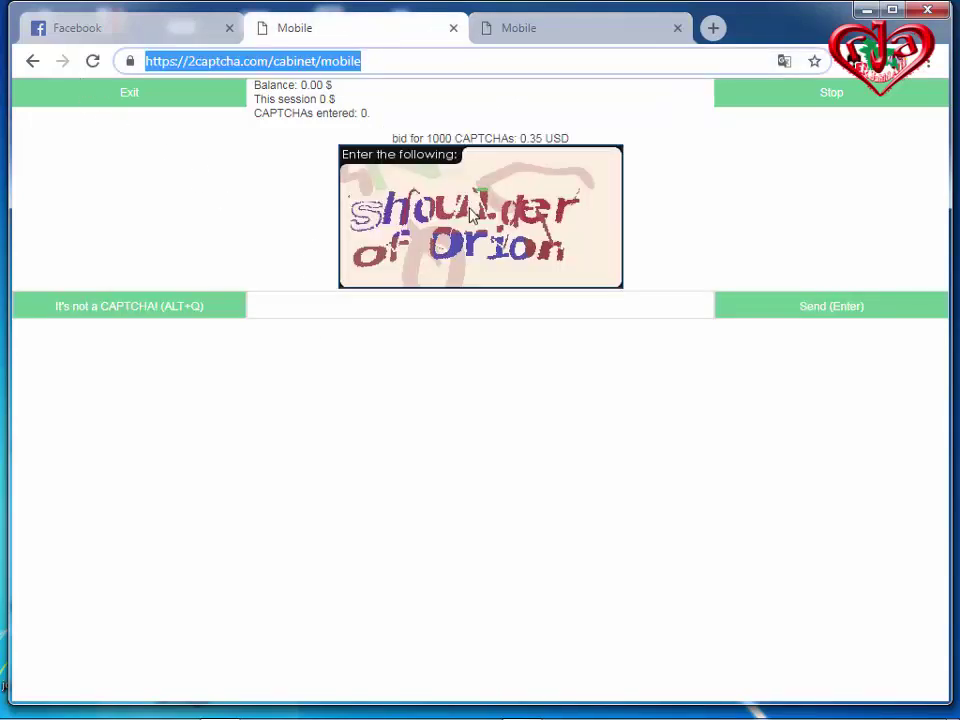
pyautogui.click(676, 29)
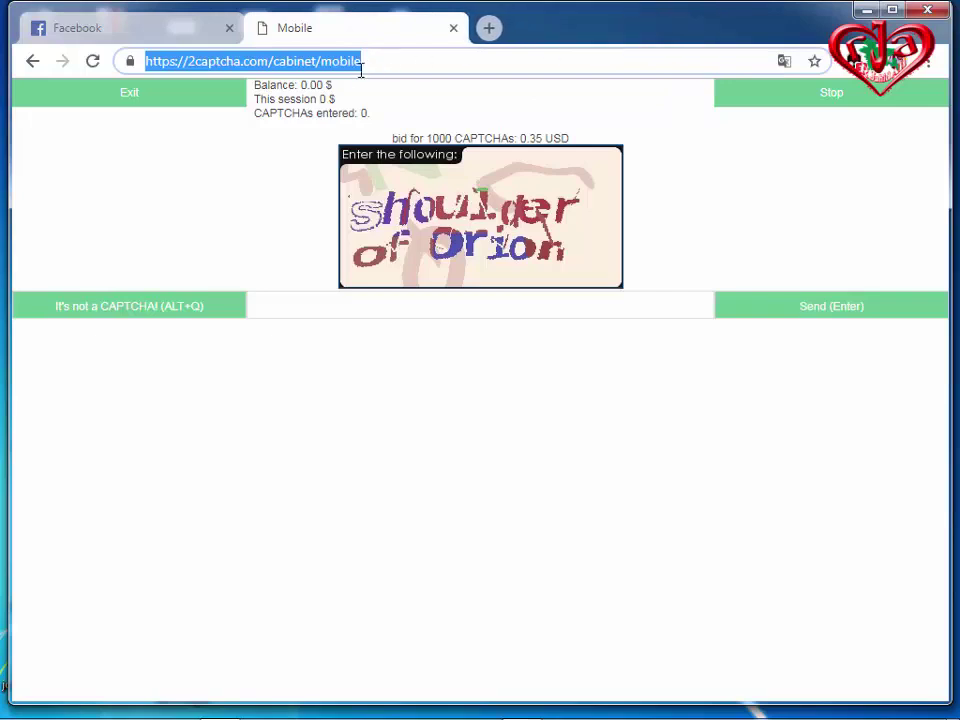
pyautogui.click(325, 60)
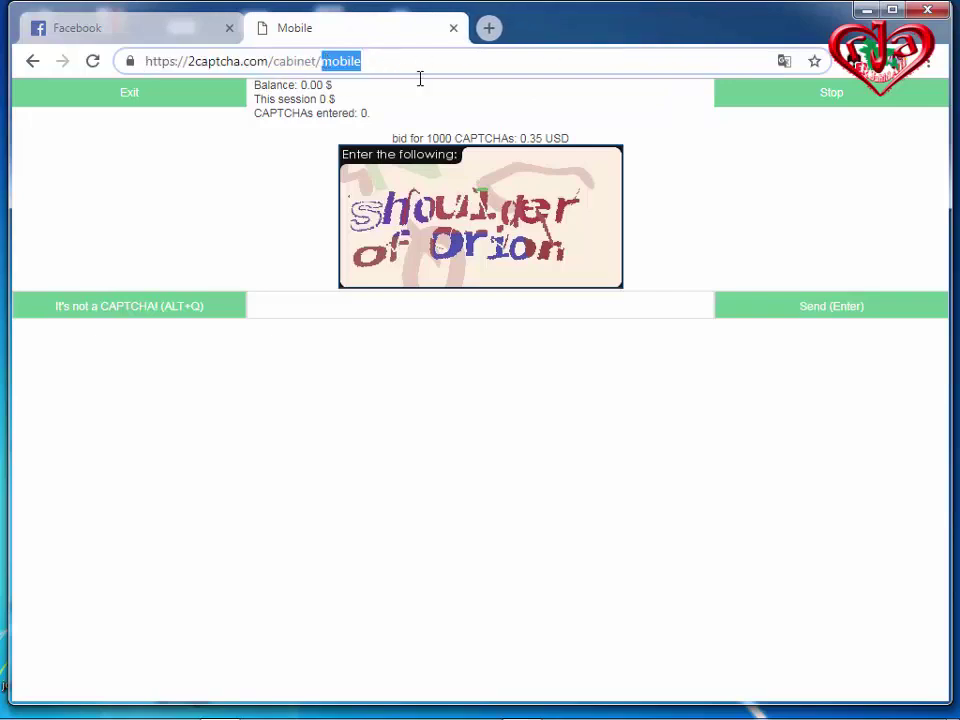
pyautogui.press('BackSpace')
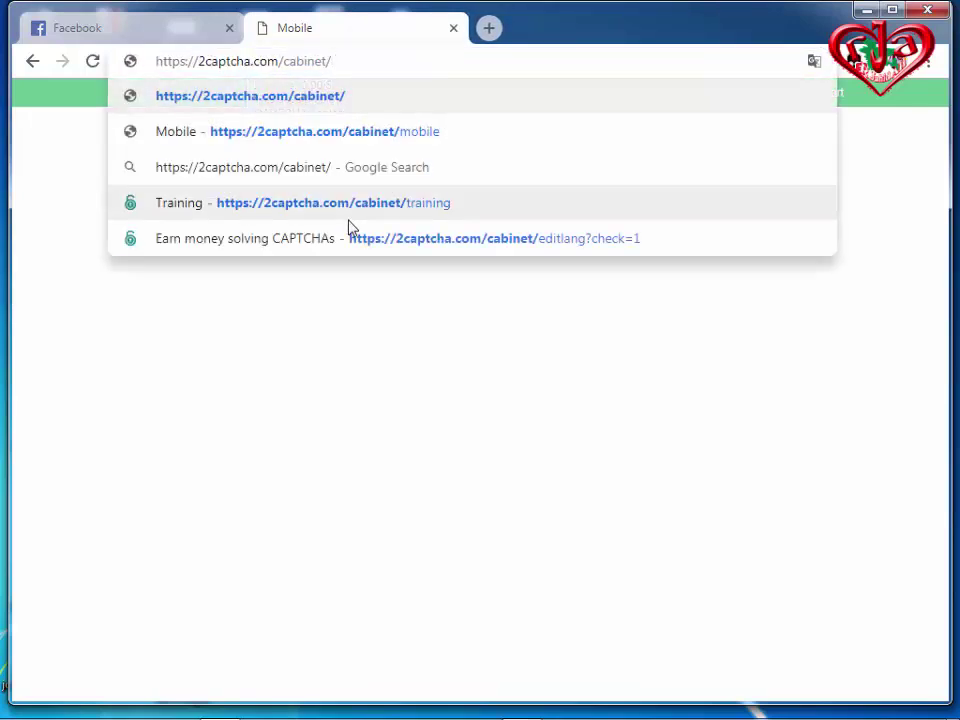
# Step: Load the cabinet page and scroll through the Software for Workers FAQ downloads and troubleshooting notes
pyautogui.press('Return')
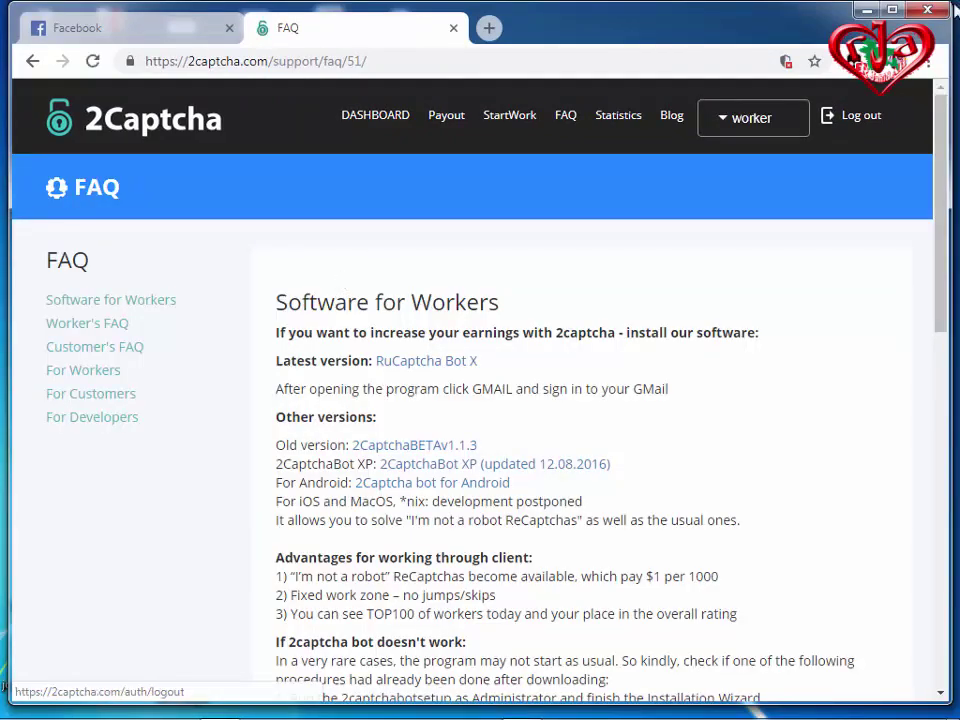
pyautogui.scroll(-3, 585, 463)
pyautogui.scroll(-5, 585, 463)
pyautogui.scroll(2, 585, 463)
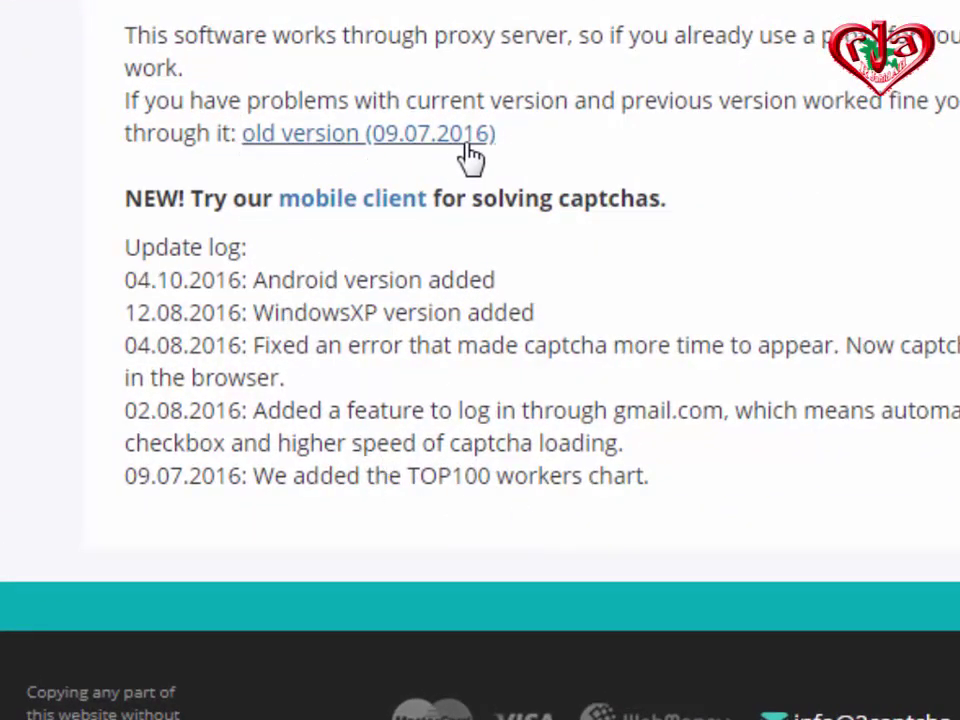
pyautogui.scroll(4, 375, 180)
pyautogui.scroll(6, 380, 182)
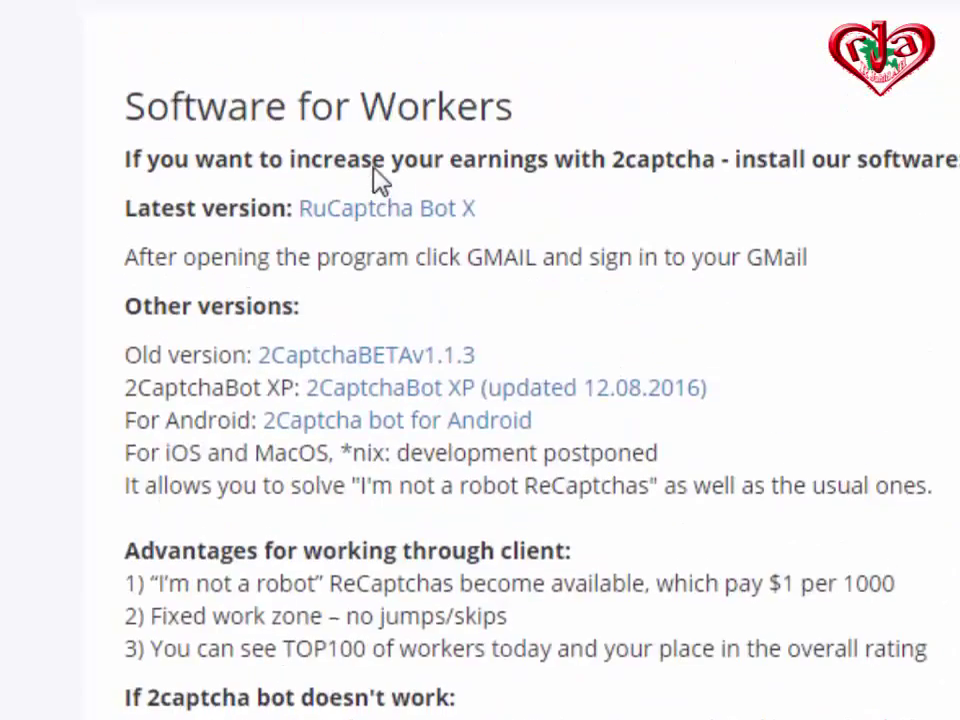
pyautogui.scroll(-6, 503, 530)
pyautogui.scroll(-5, 503, 530)
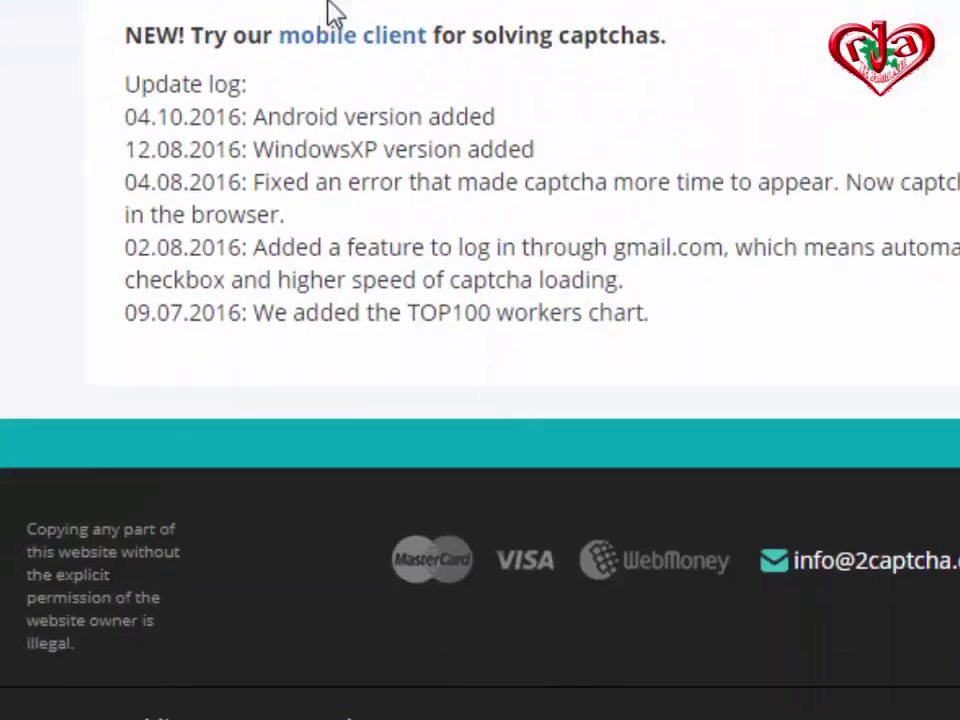
pyautogui.scroll(4, 422, 90)
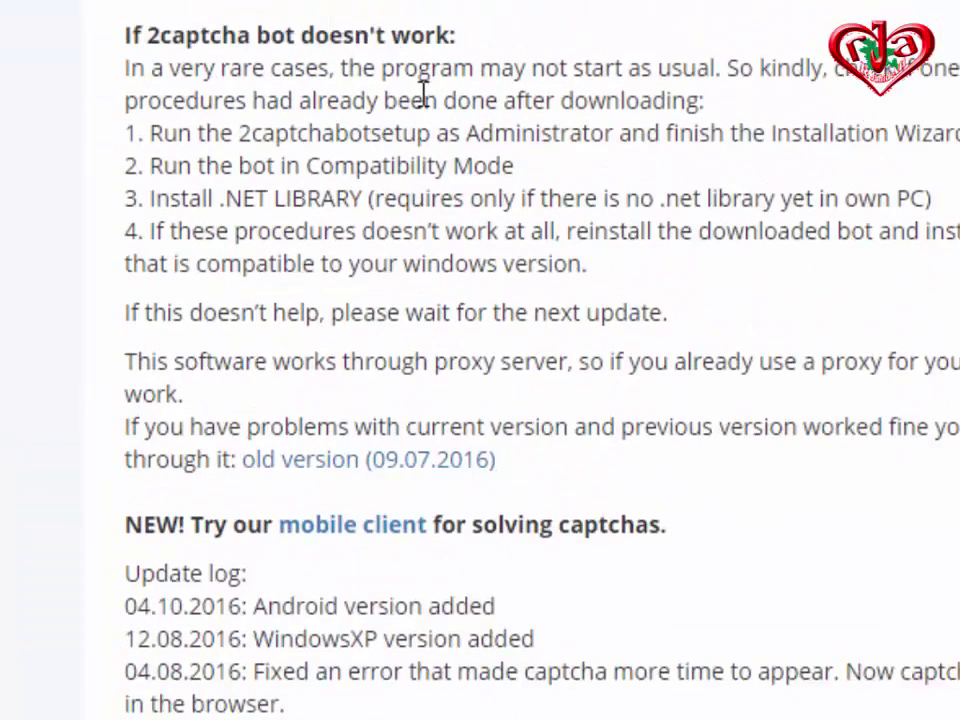
pyautogui.scroll(3, 426, 100)
pyautogui.scroll(1, 426, 92)
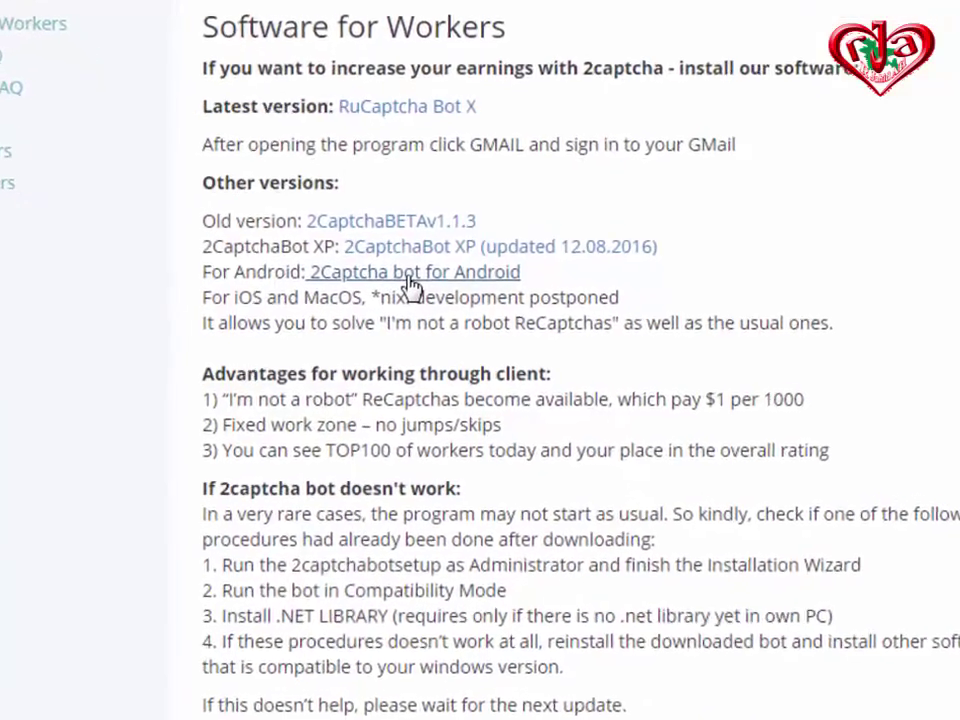
pyautogui.scroll(3, 392, 270)
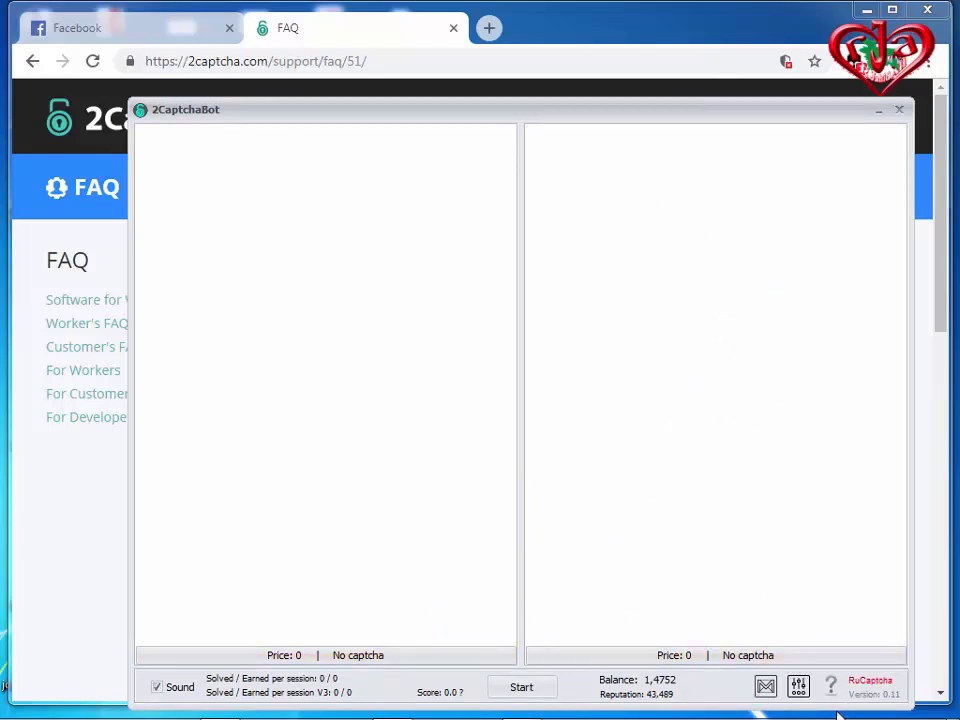
# Step: Choose Threads x2 in 2CaptchaBot's settings and save
pyautogui.click(798, 686)
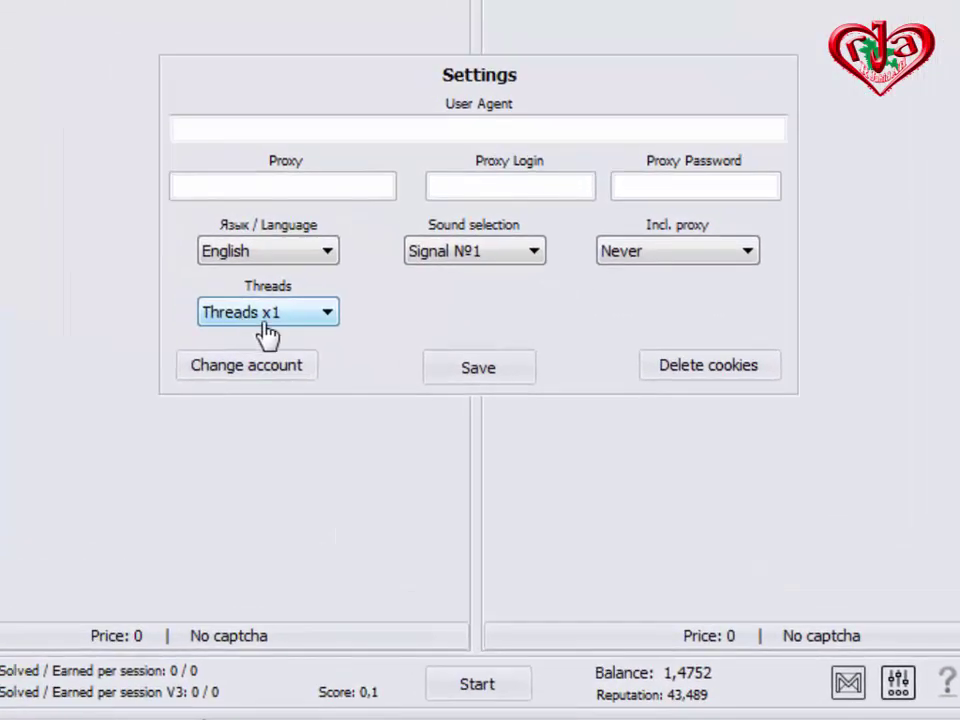
pyautogui.click(322, 316)
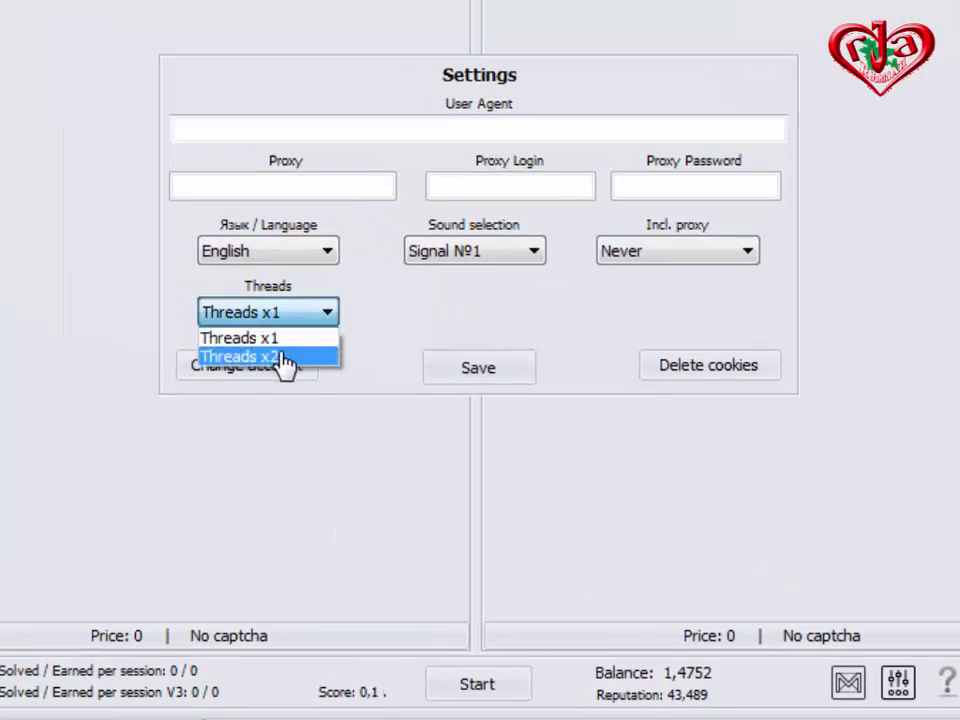
pyautogui.click(276, 357)
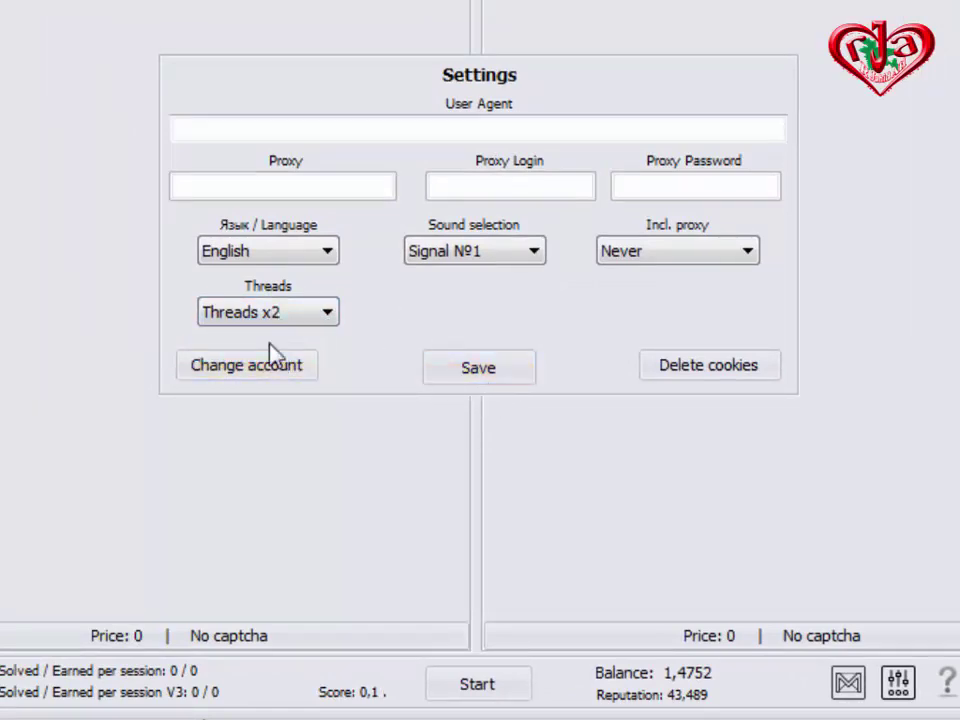
pyautogui.click(483, 375)
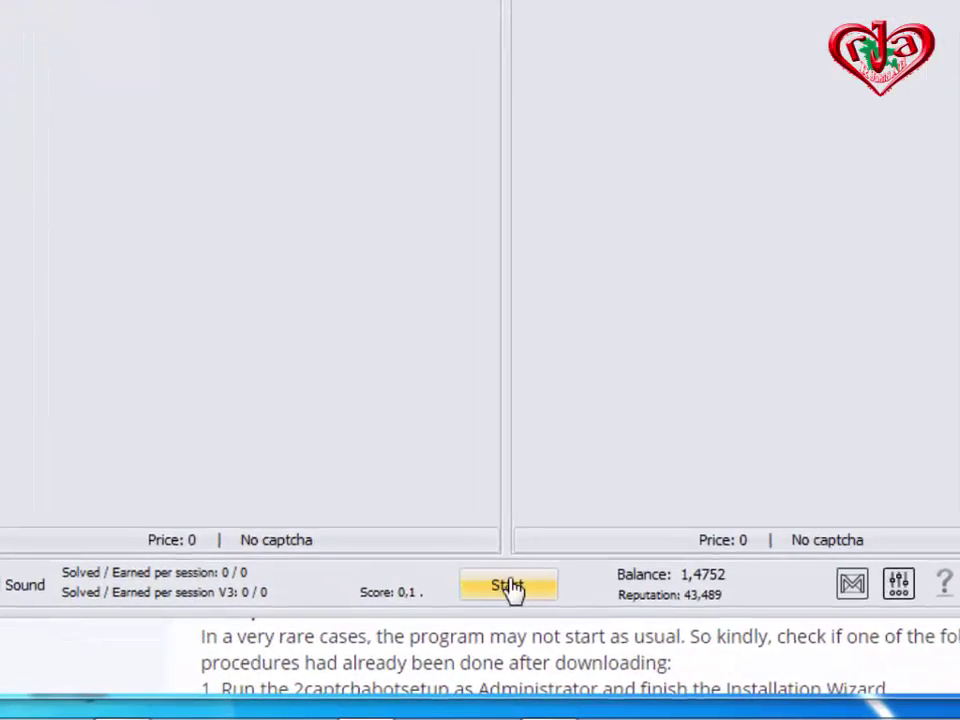
# Step: Start the bot and mark every car tile, including the newly appeared one
pyautogui.click(494, 625)
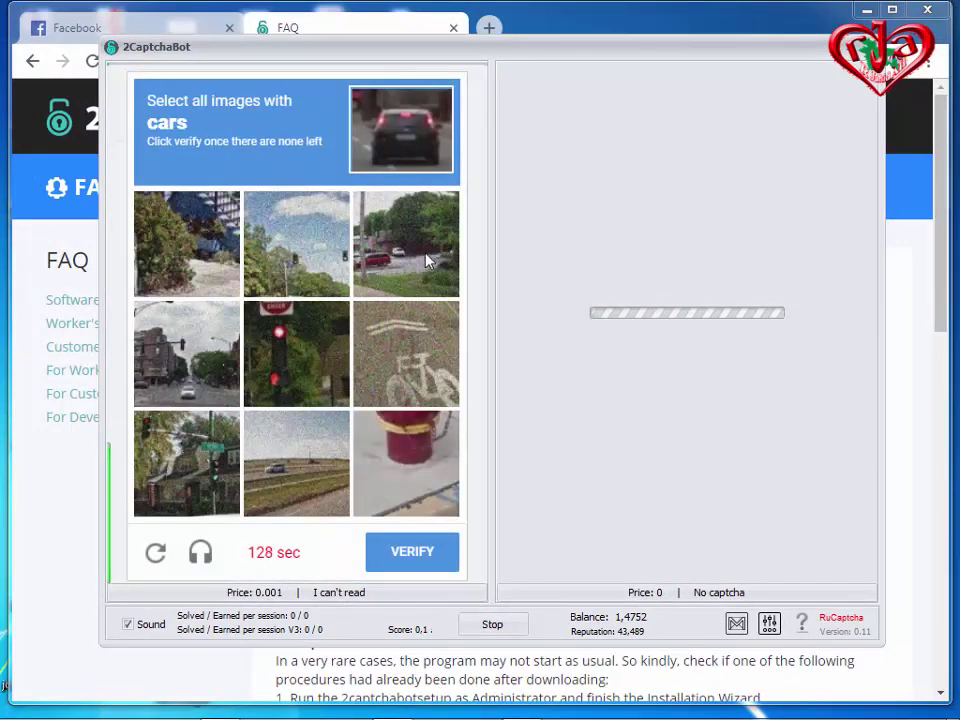
pyautogui.click(428, 250)
pyautogui.click(187, 354)
pyautogui.click(287, 478)
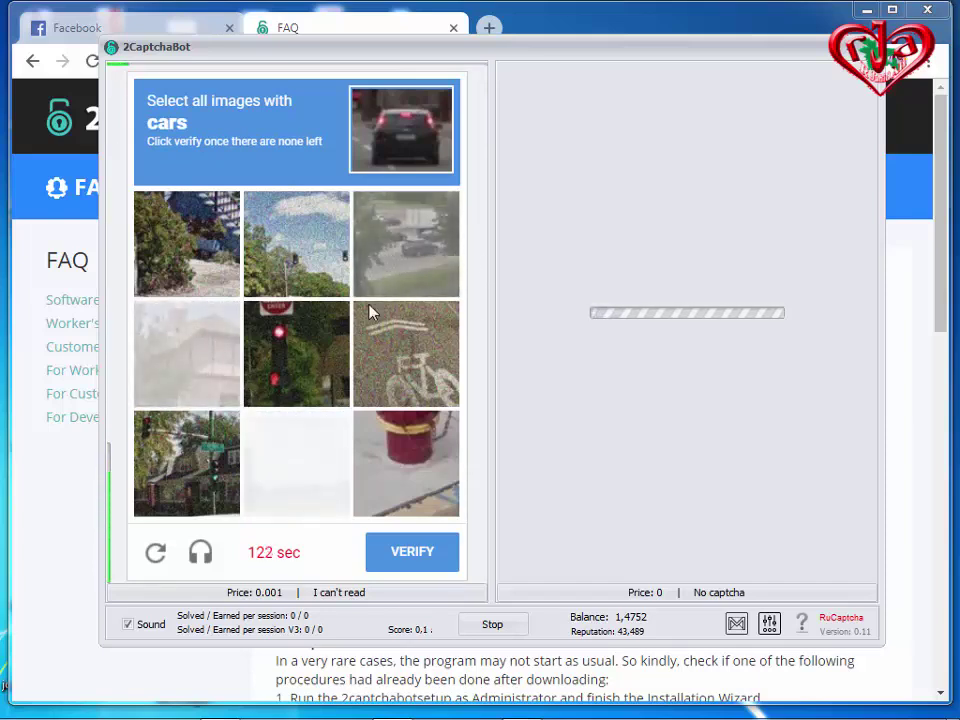
pyautogui.click(417, 250)
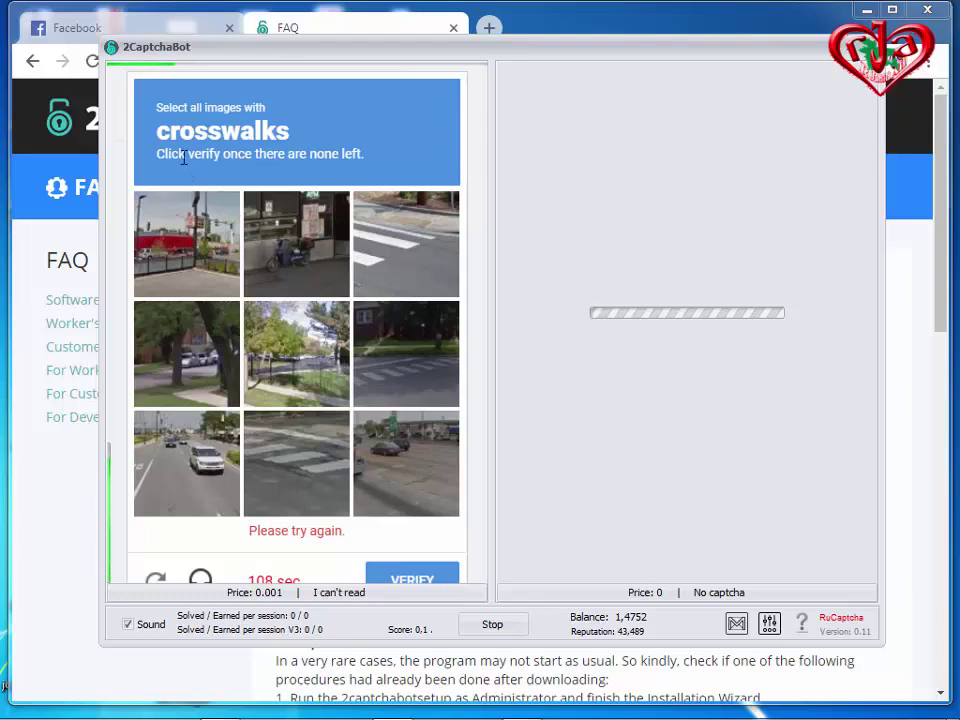
# Step: Mark the crosswalk tiles, including the newly loaded one, to complete the first captcha
pyautogui.click(403, 336)
pyautogui.click(310, 456)
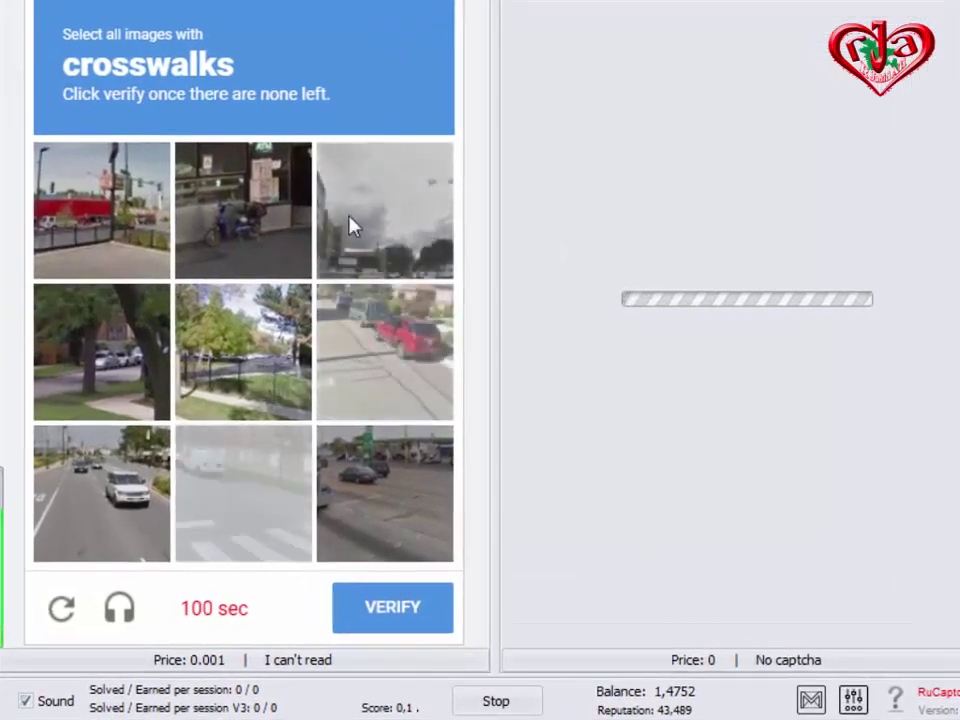
pyautogui.click(242, 521)
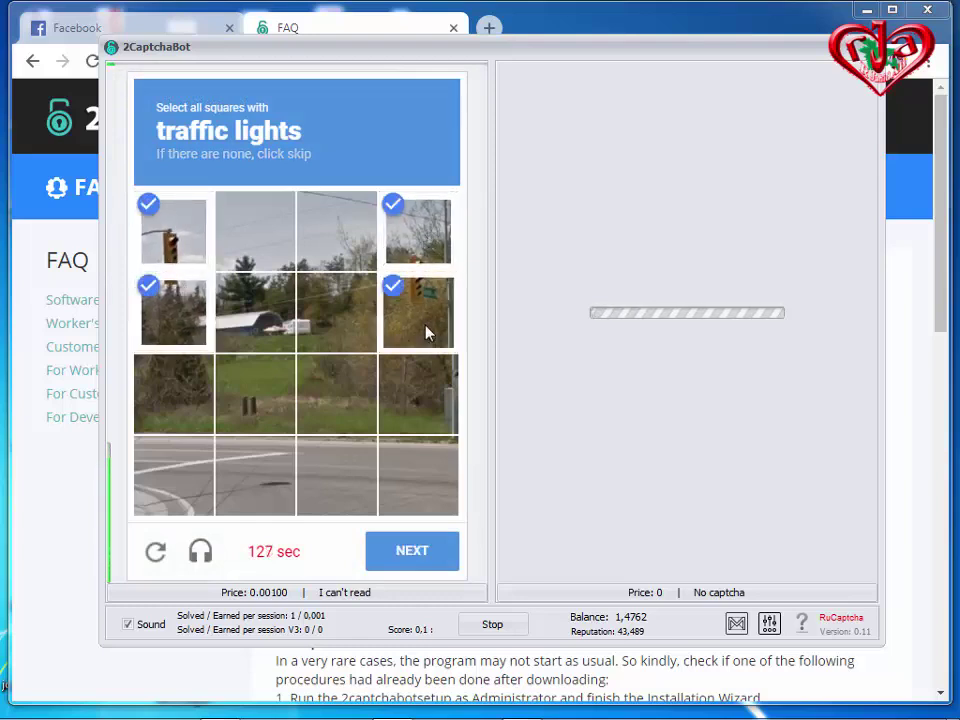
# Step: Mark the traffic light squares and submit that grid
pyautogui.click(413, 550)
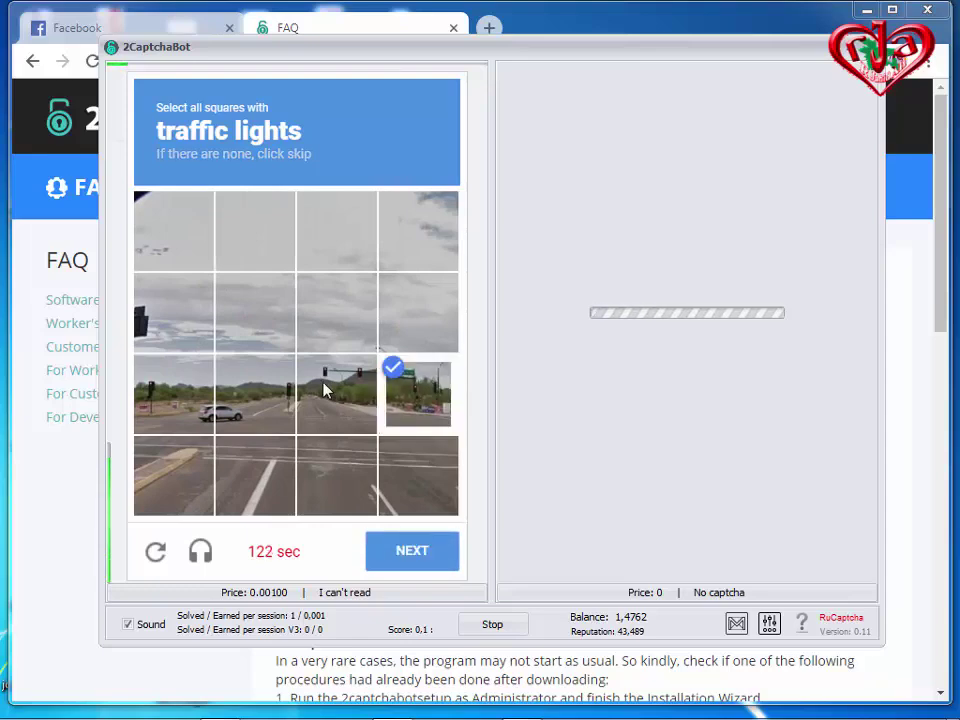
pyautogui.click(174, 390)
pyautogui.click(385, 550)
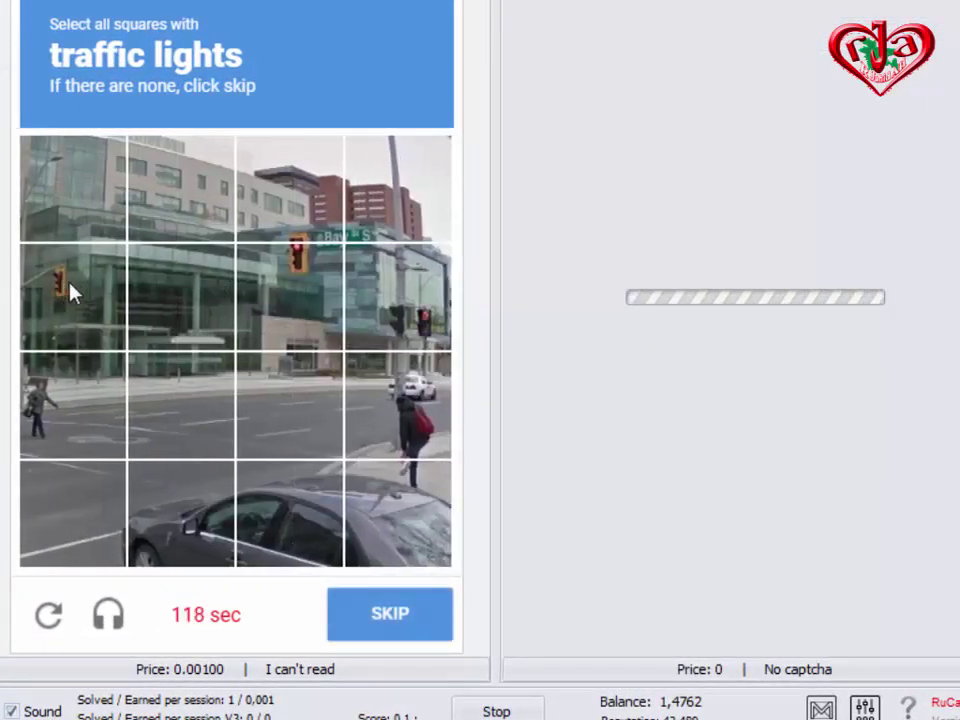
pyautogui.click(69, 288)
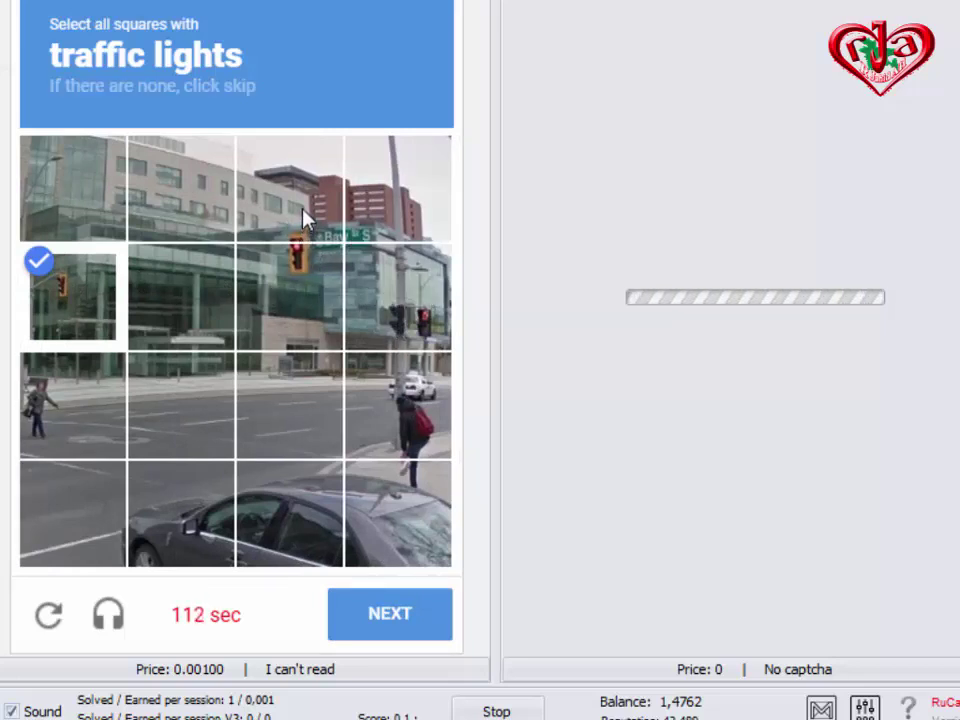
pyautogui.click(299, 201)
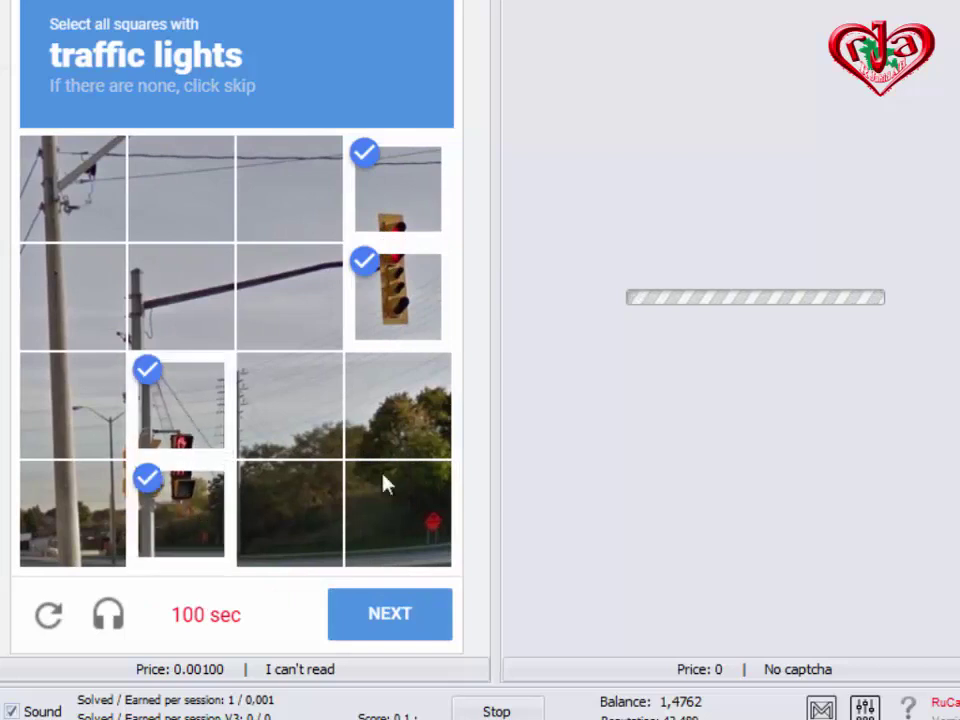
pyautogui.press('Return')
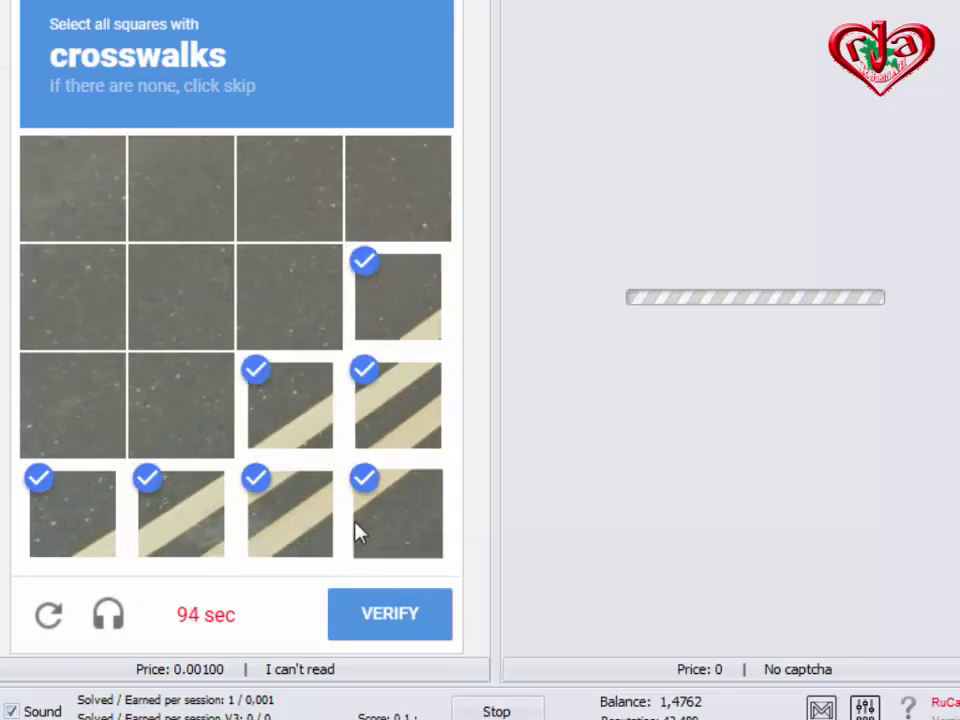
# Step: Submit the crosswalks grid, mark the top-left traffic light, then the three cyclist squares
pyautogui.press('Return')
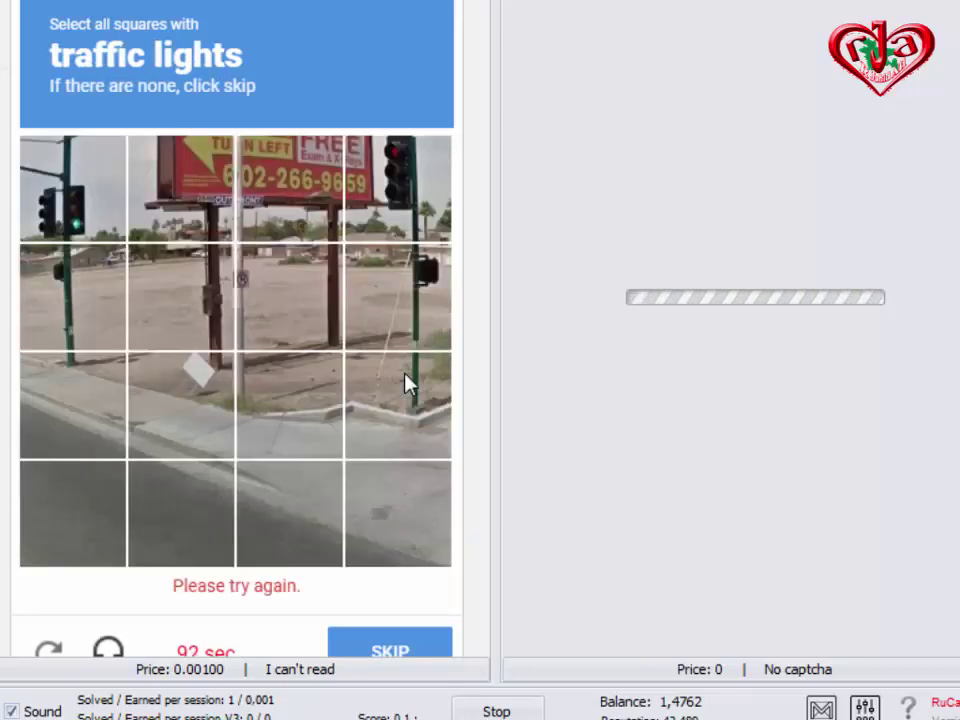
pyautogui.click(98, 176)
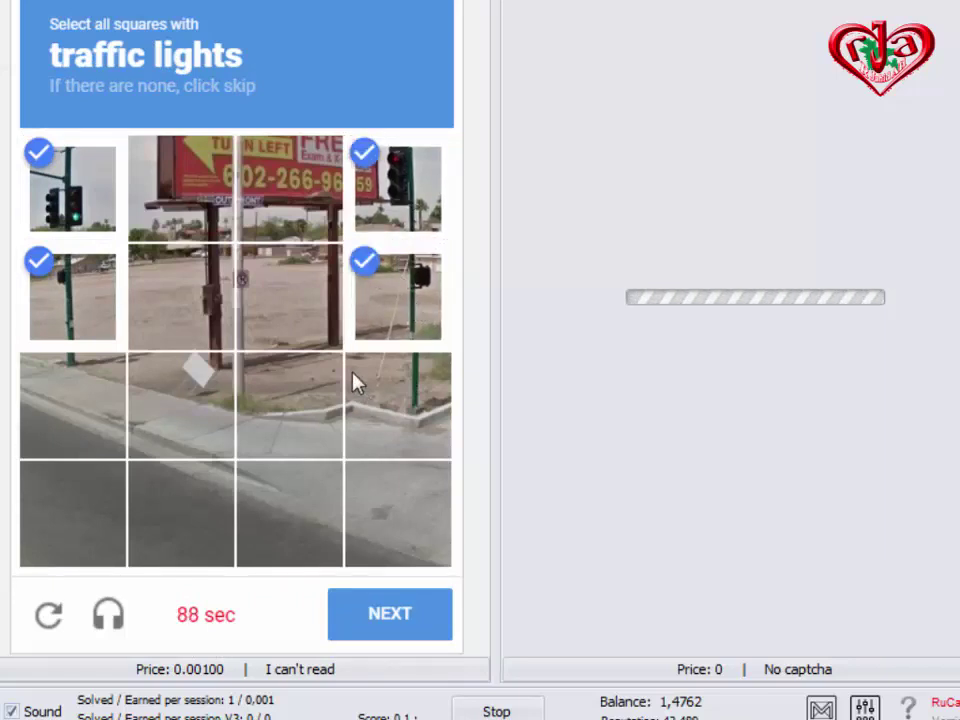
pyautogui.press('Return')
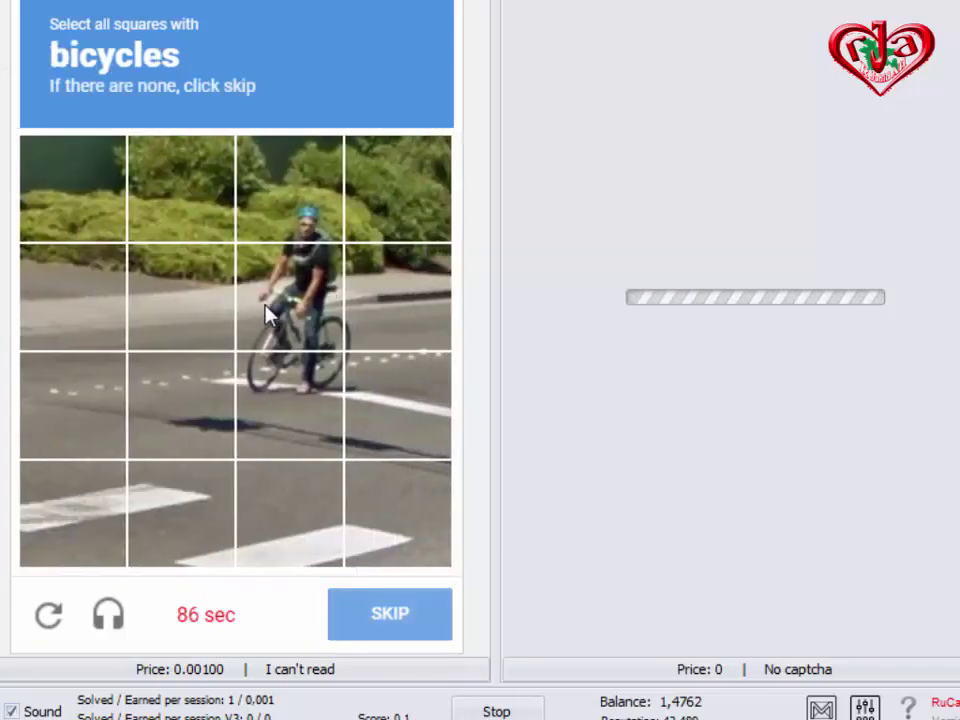
pyautogui.click(304, 205)
pyautogui.click(300, 298)
pyautogui.click(298, 405)
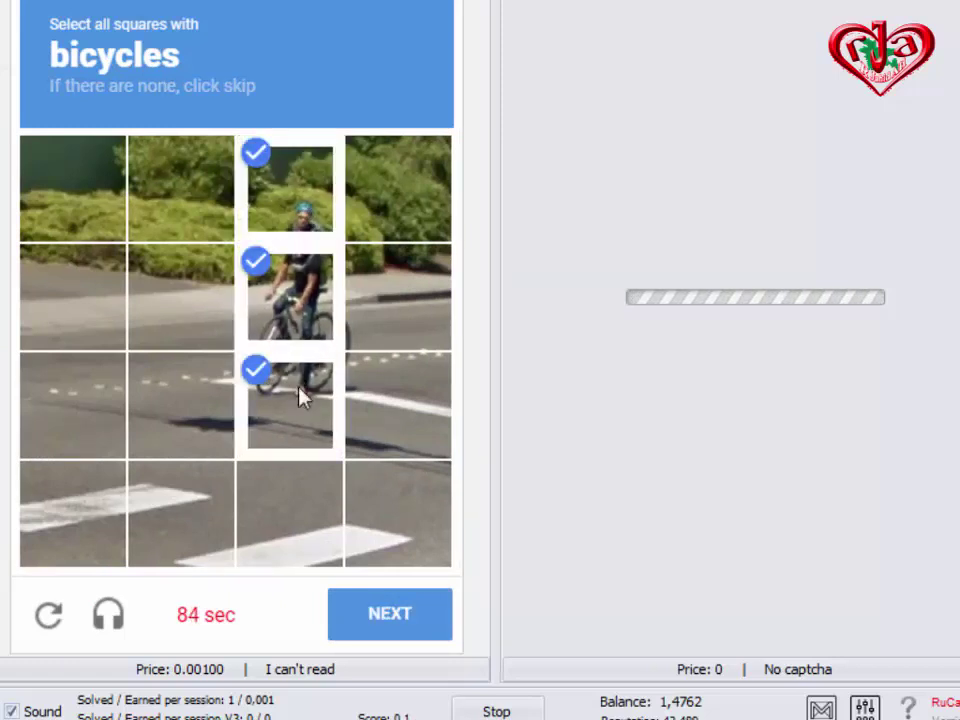
pyautogui.press('Return')
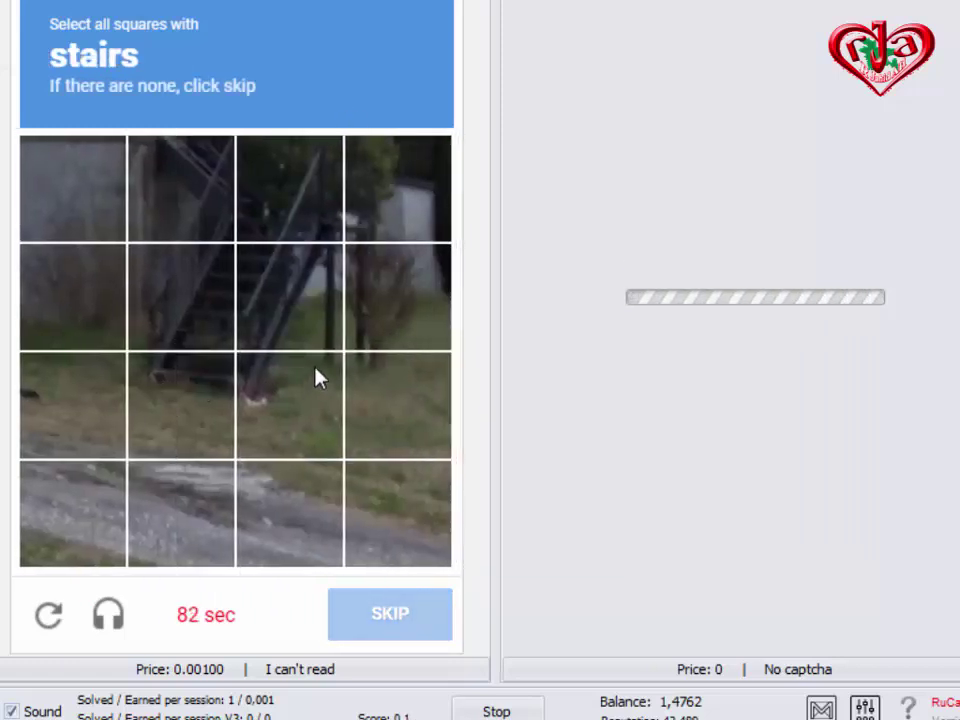
# Step: Mark the six stair squares and submit the stairs grid
pyautogui.click(208, 188)
pyautogui.click(208, 298)
pyautogui.click(208, 408)
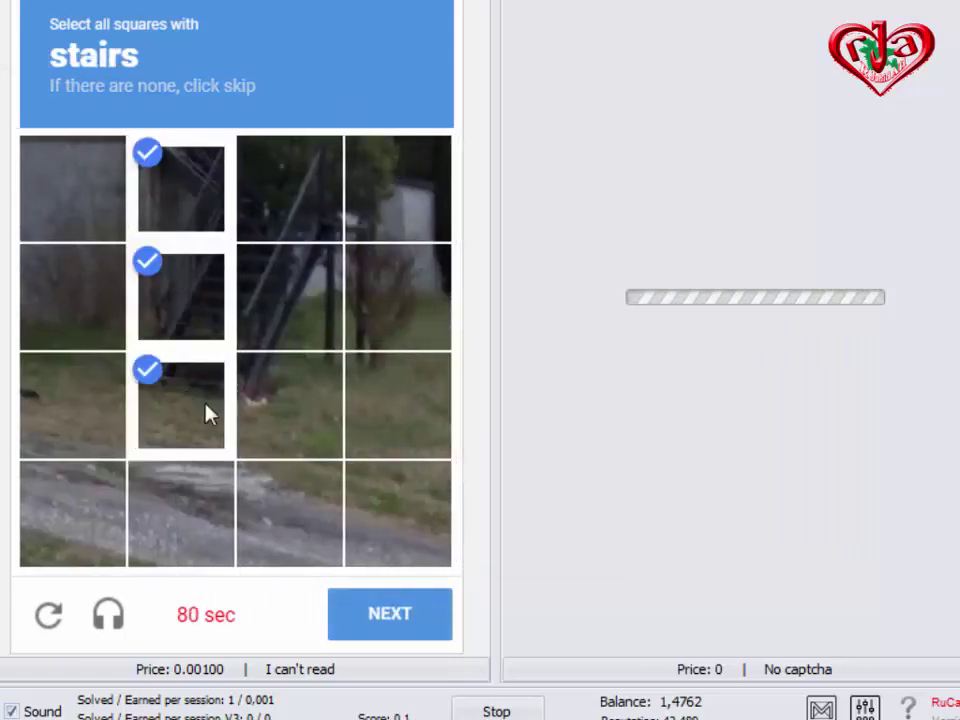
pyautogui.click(300, 405)
pyautogui.click(305, 298)
pyautogui.click(312, 210)
pyautogui.press('Return')
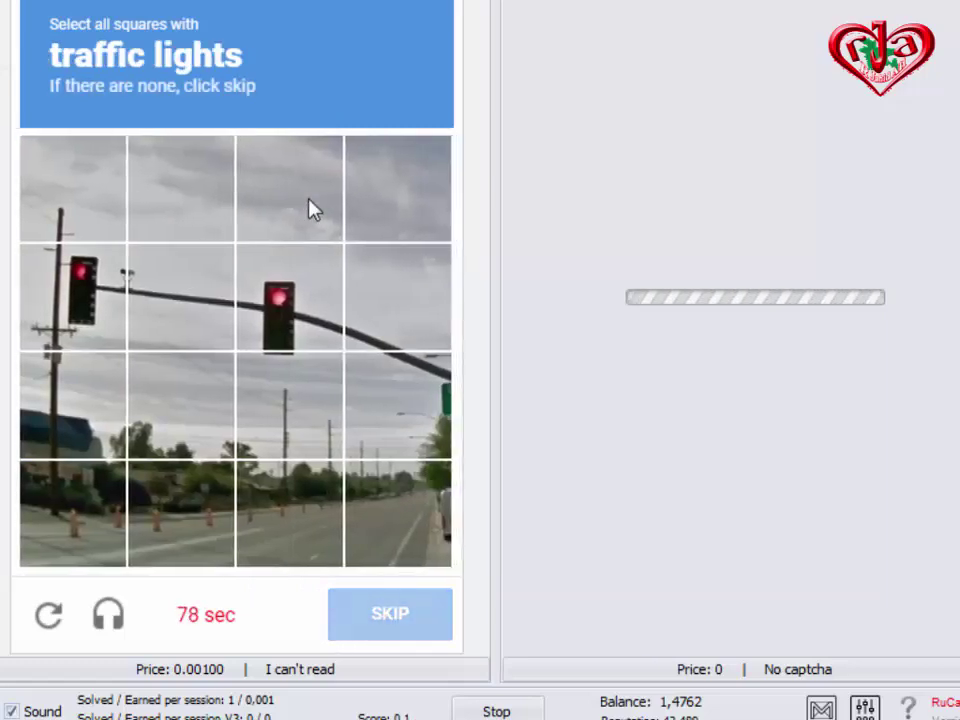
# Step: Submit the traffic lights grid, then mark the row of crosswalk stripes and submit
pyautogui.press('Return')
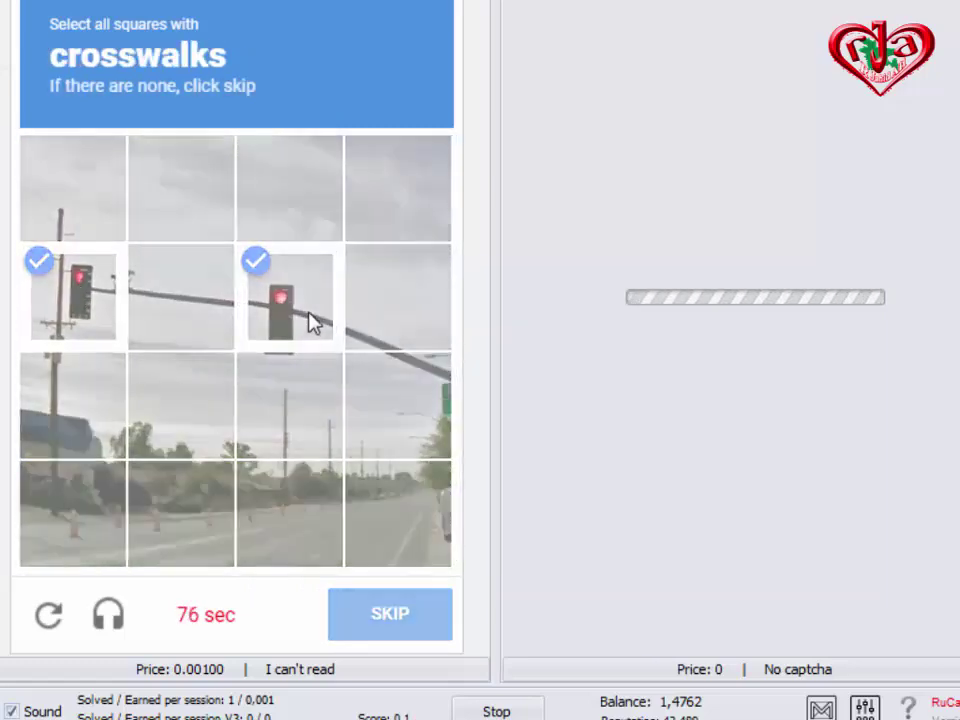
pyautogui.click(140, 288)
pyautogui.click(285, 300)
pyautogui.click(418, 318)
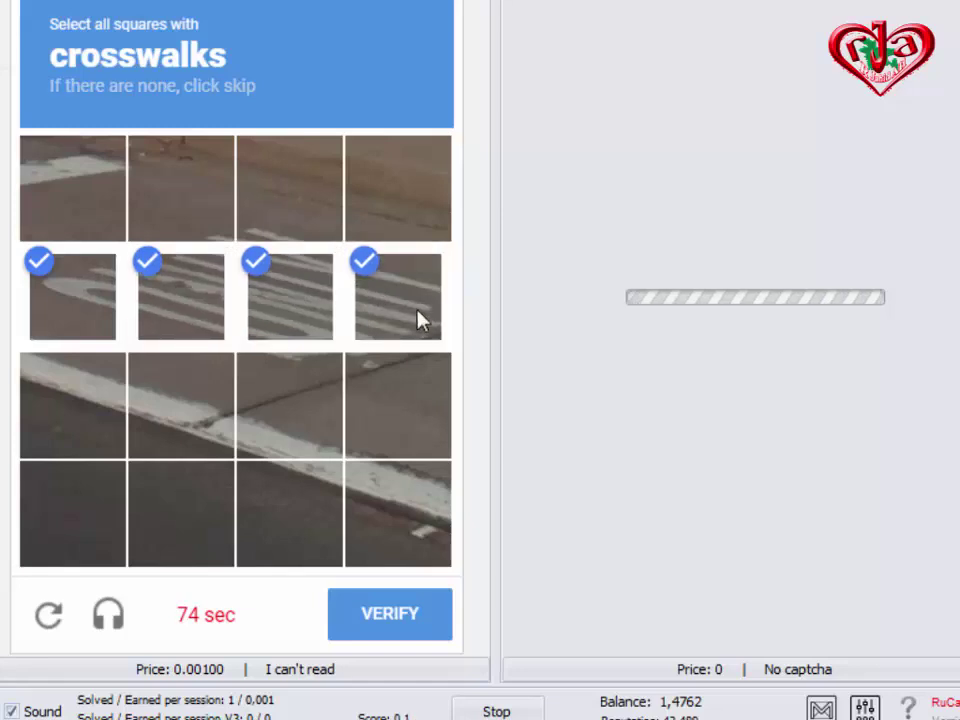
pyautogui.press('Return')
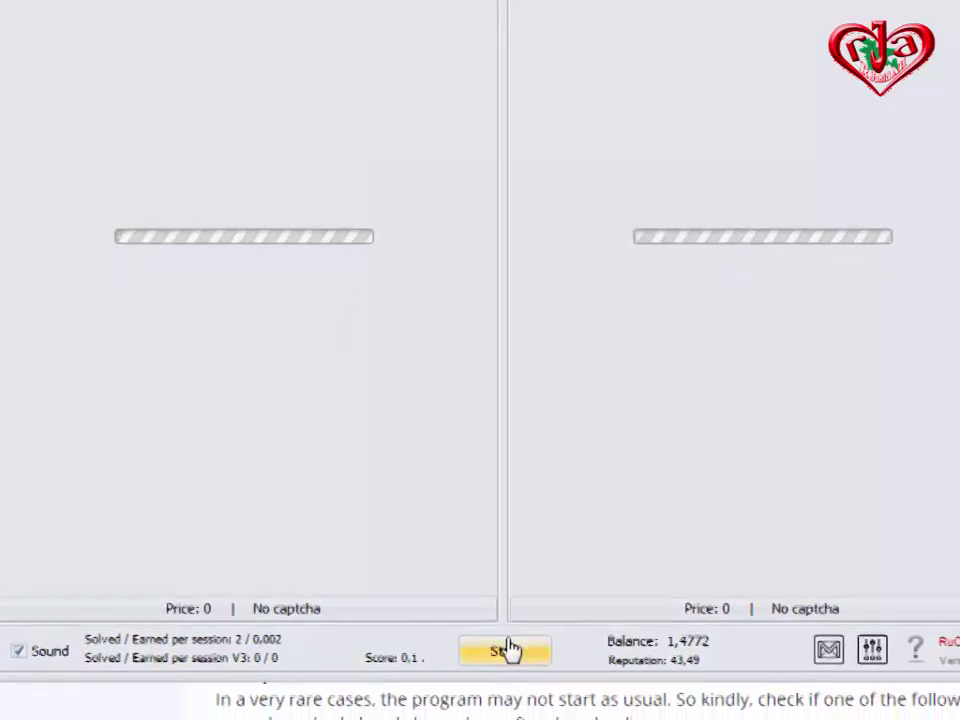
# Step: Stop 2CaptchaBot at 2 solved, 0,002 earned, and close its window
pyautogui.click(497, 709)
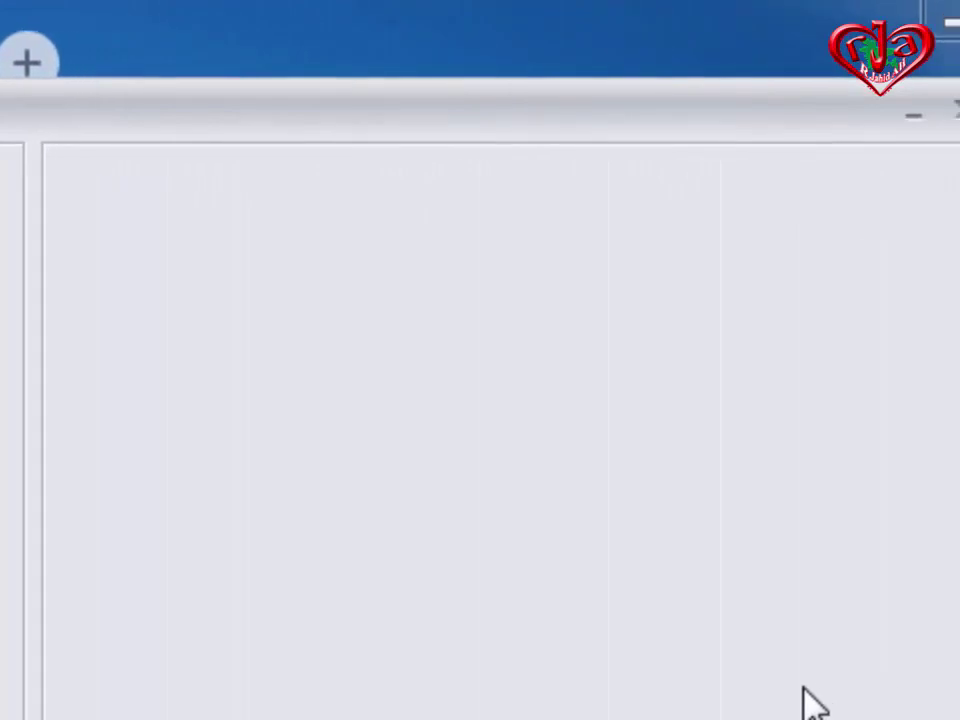
pyautogui.click(745, 108)
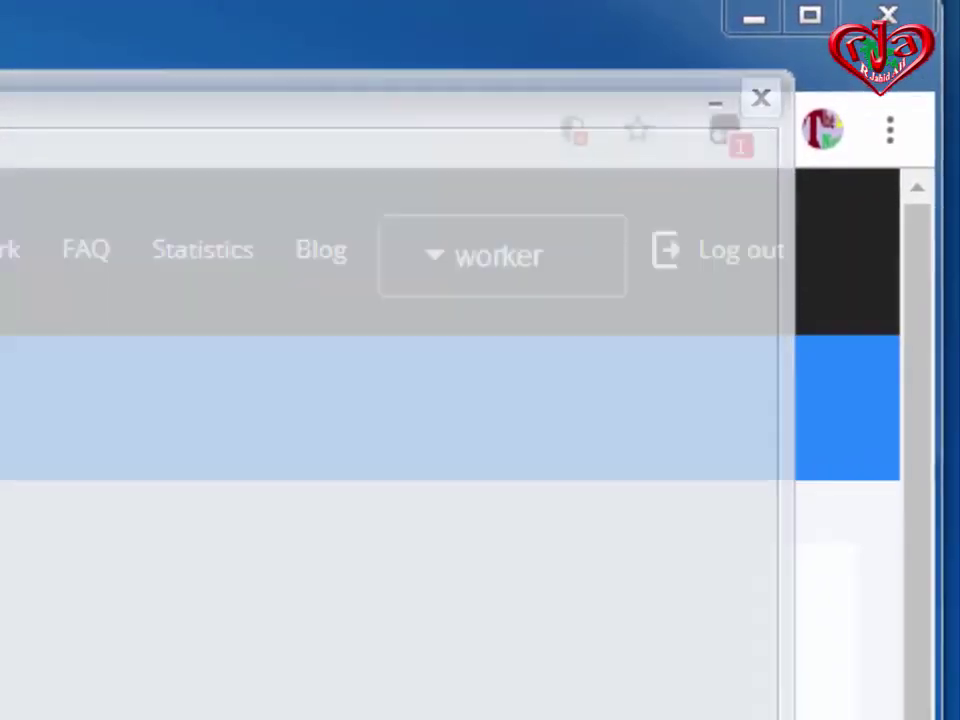